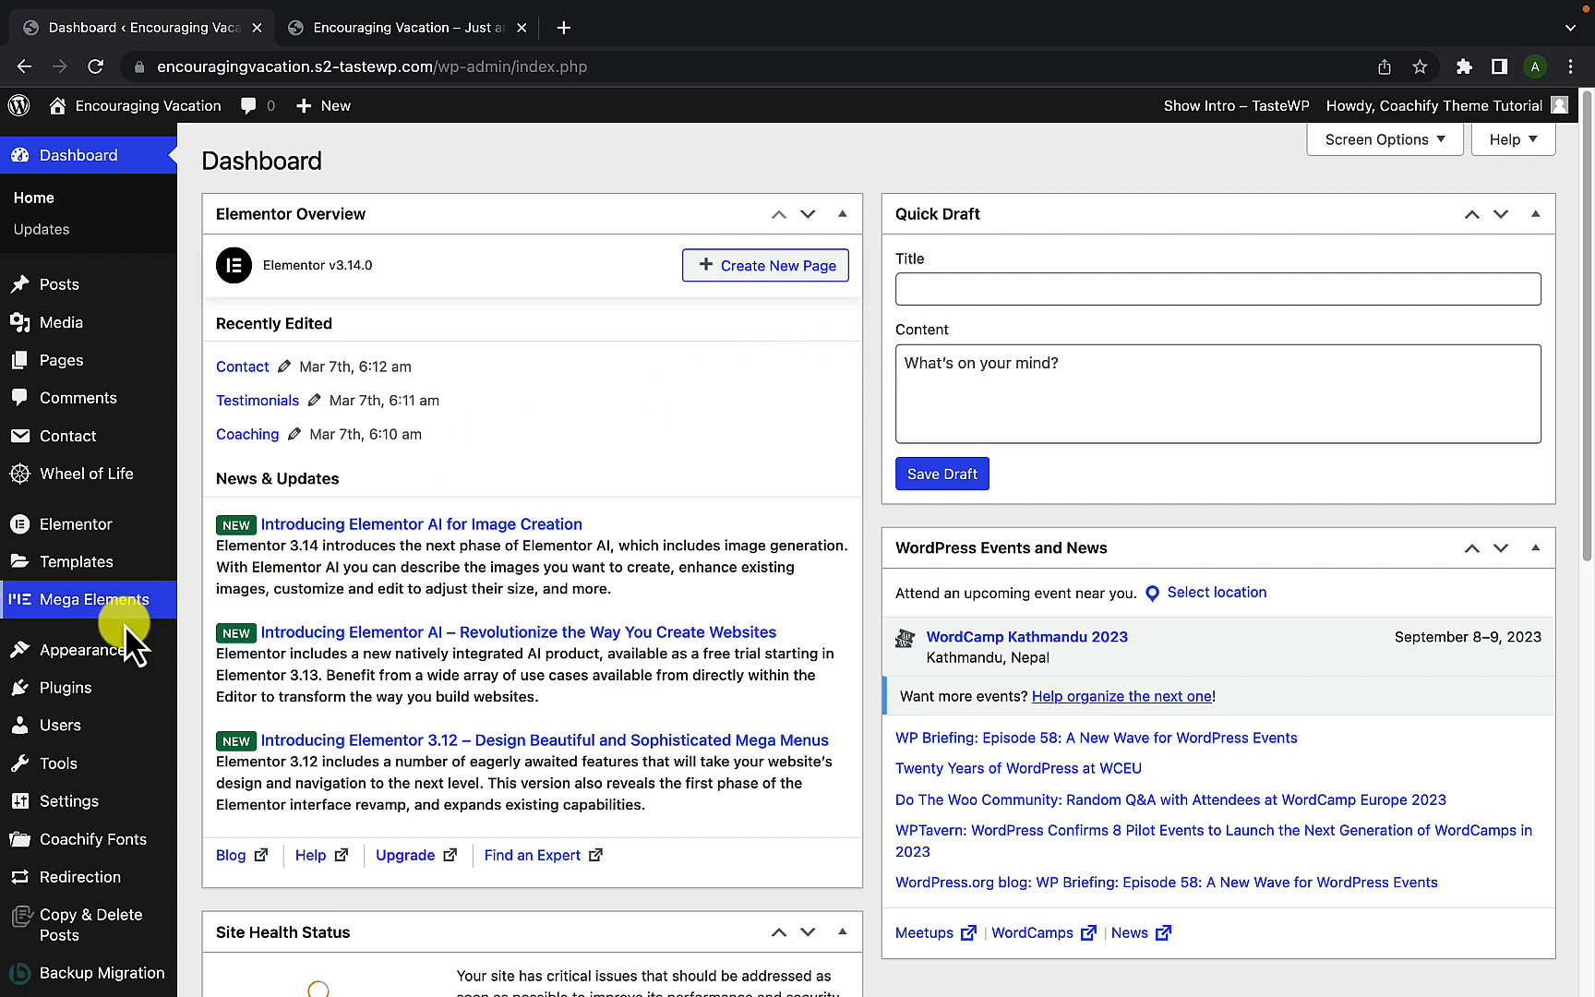
- Activate the Events extension among the Coachify theme's addons
{"action": "mouse_move", "coordinate": [110, 657]}
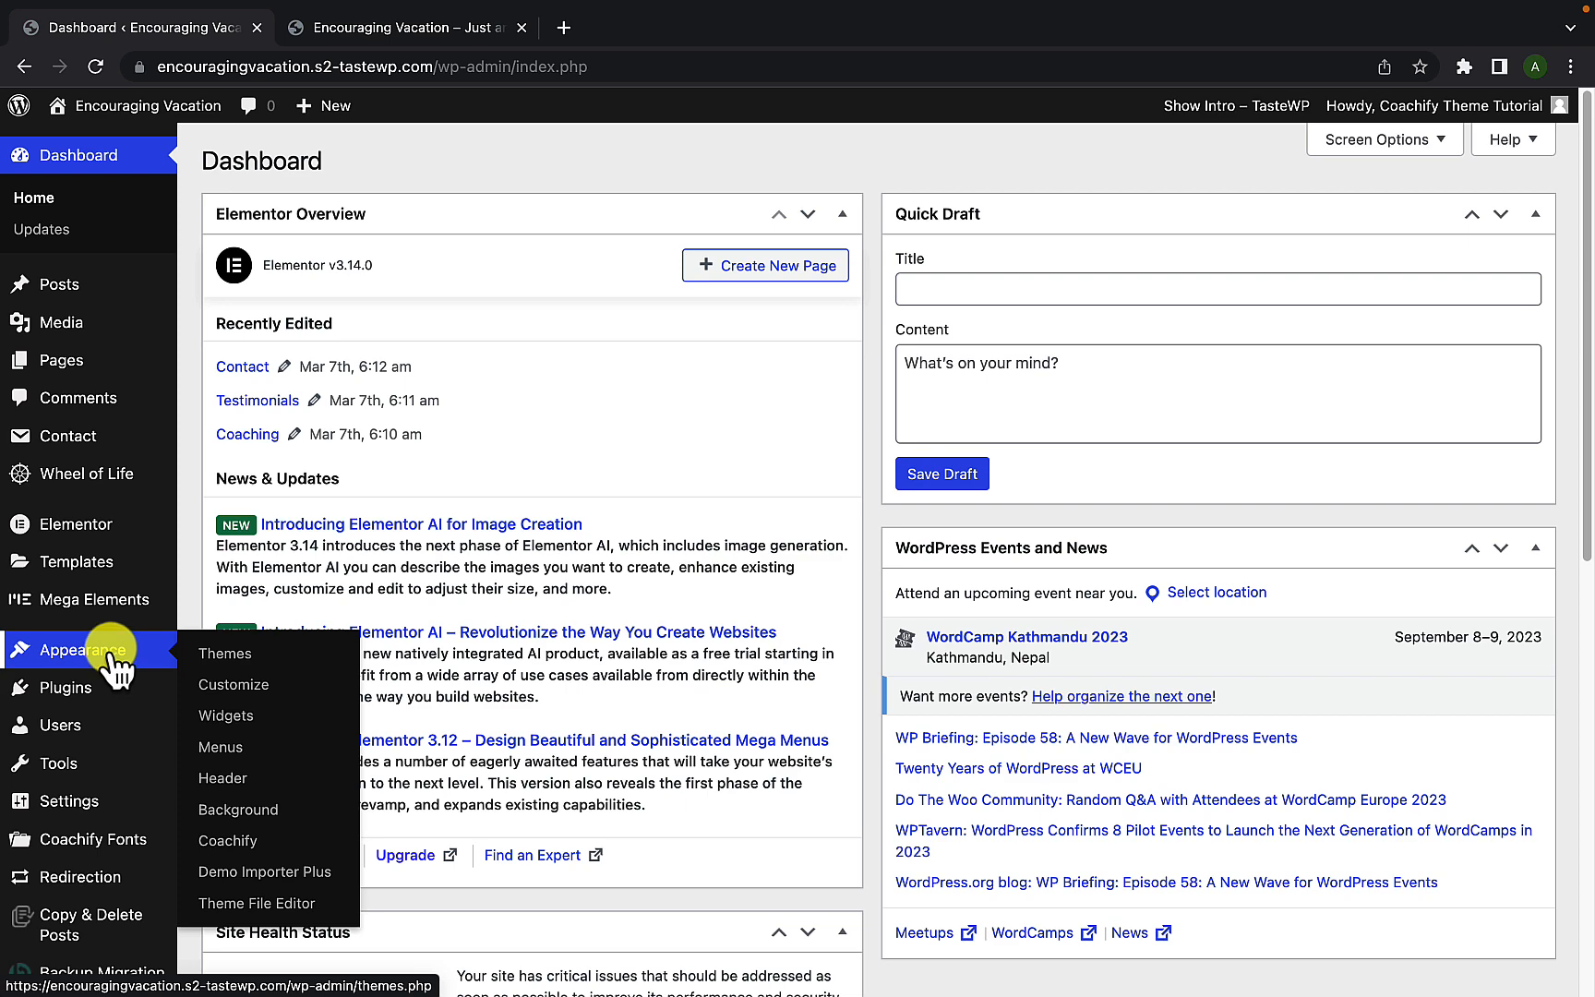
{"action": "left_click", "coordinate": [244, 845]}
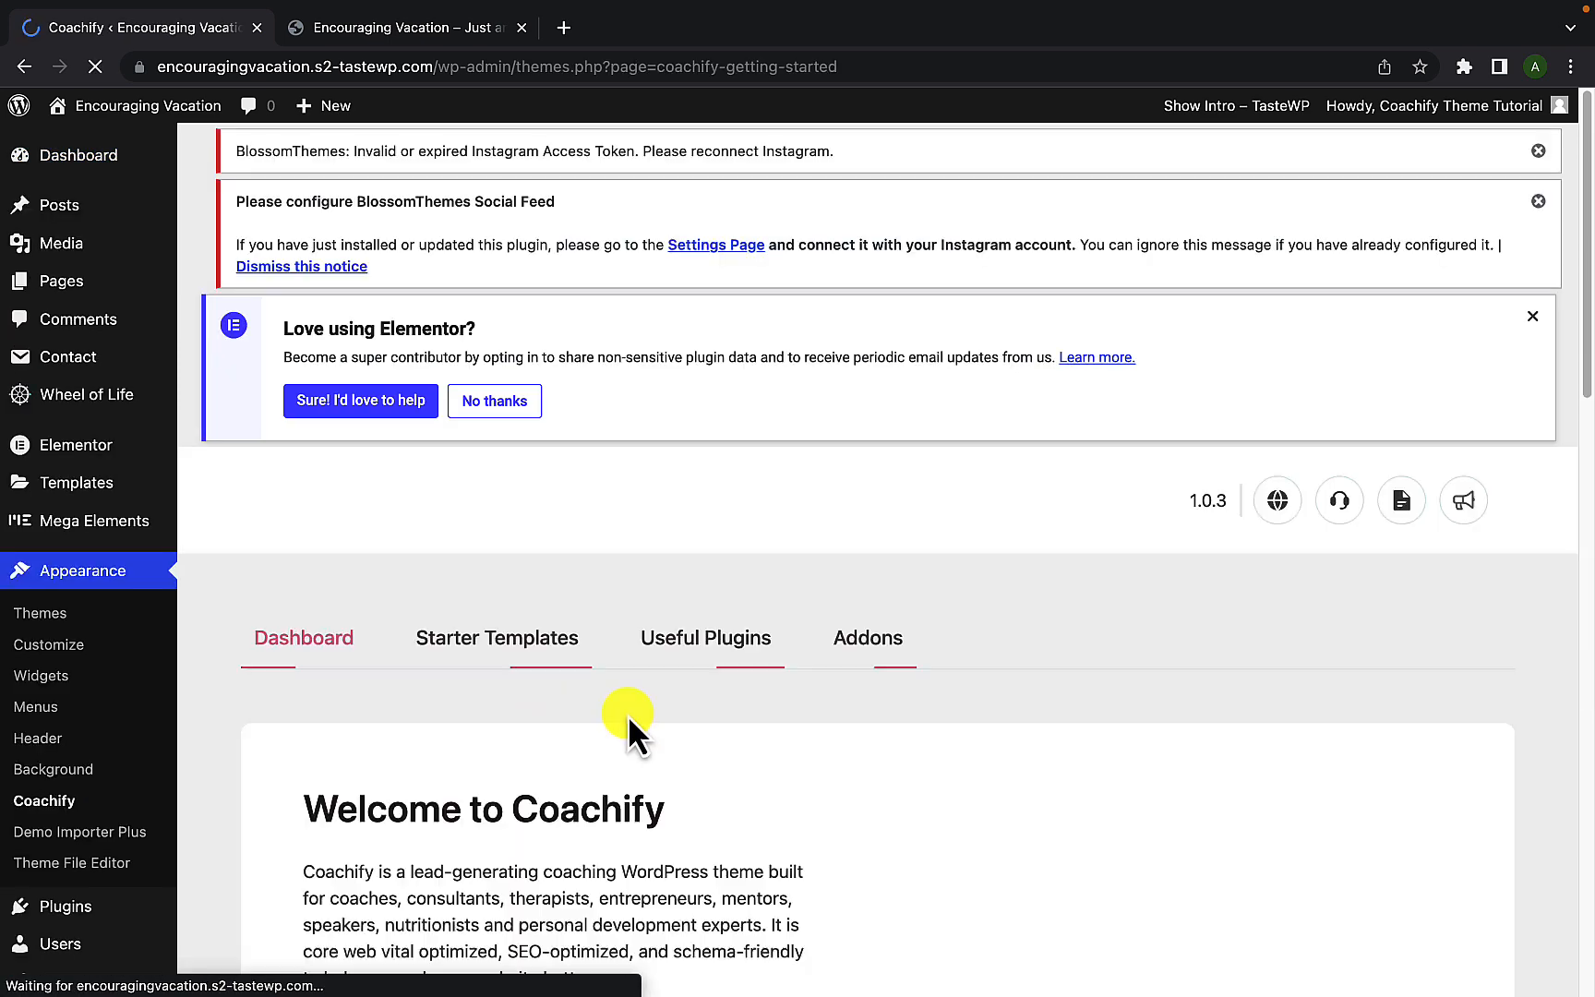
{"action": "scroll", "coordinate": [630, 716], "scroll_direction": "down", "scroll_amount": 4}
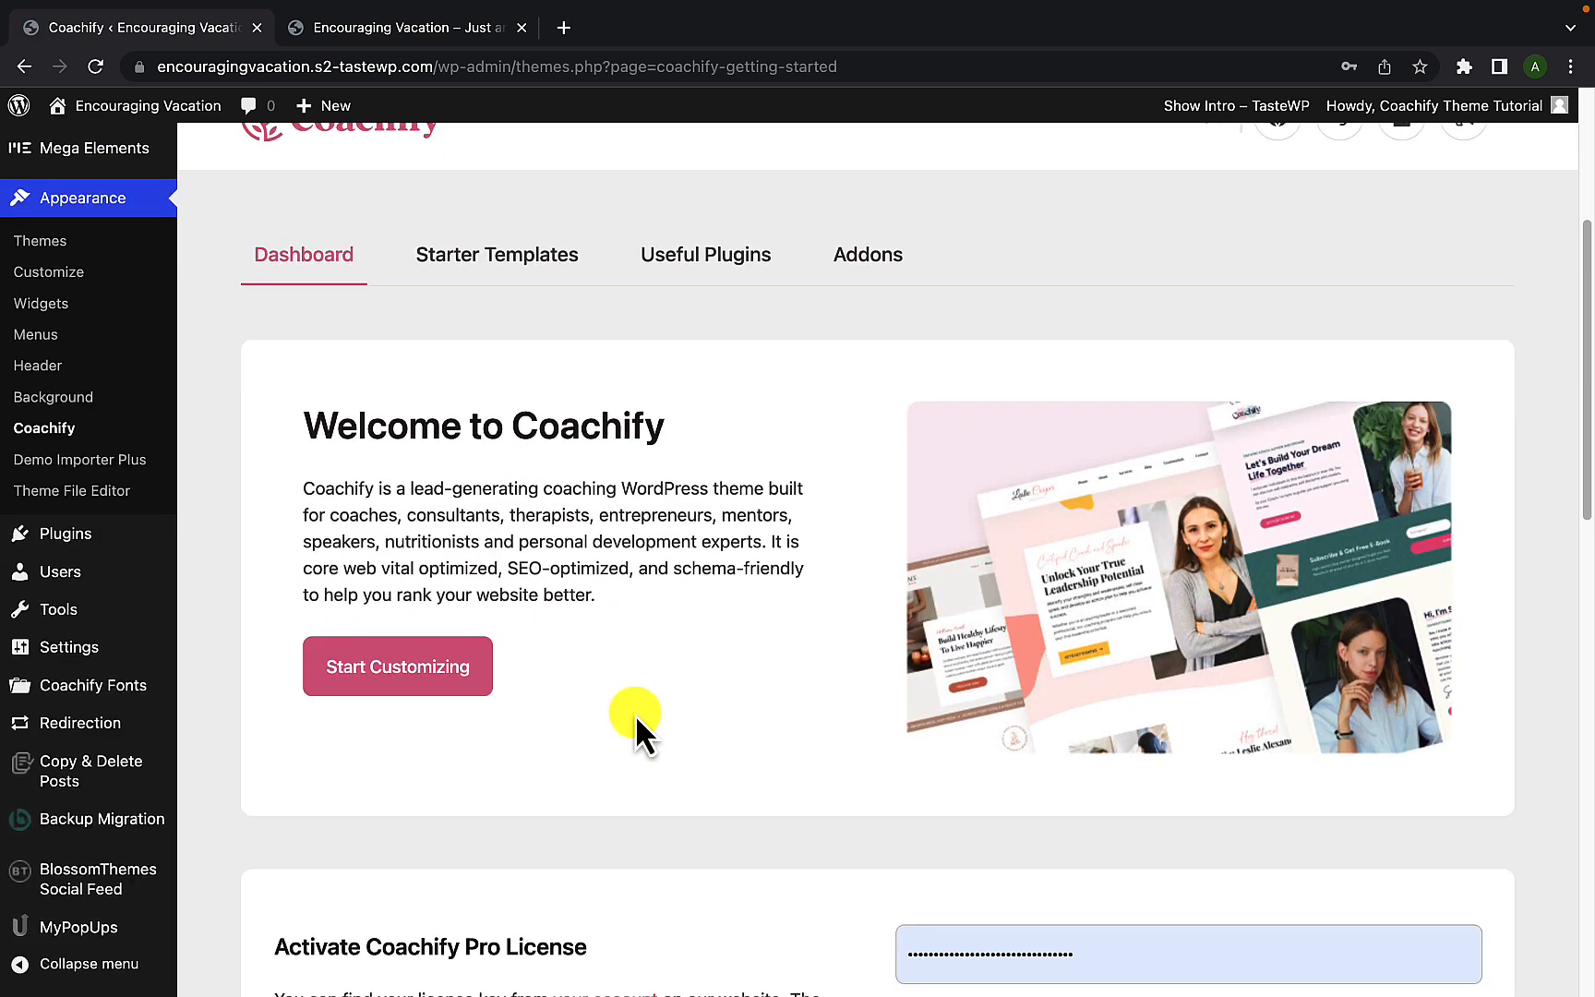
{"action": "left_click", "coordinate": [872, 268]}
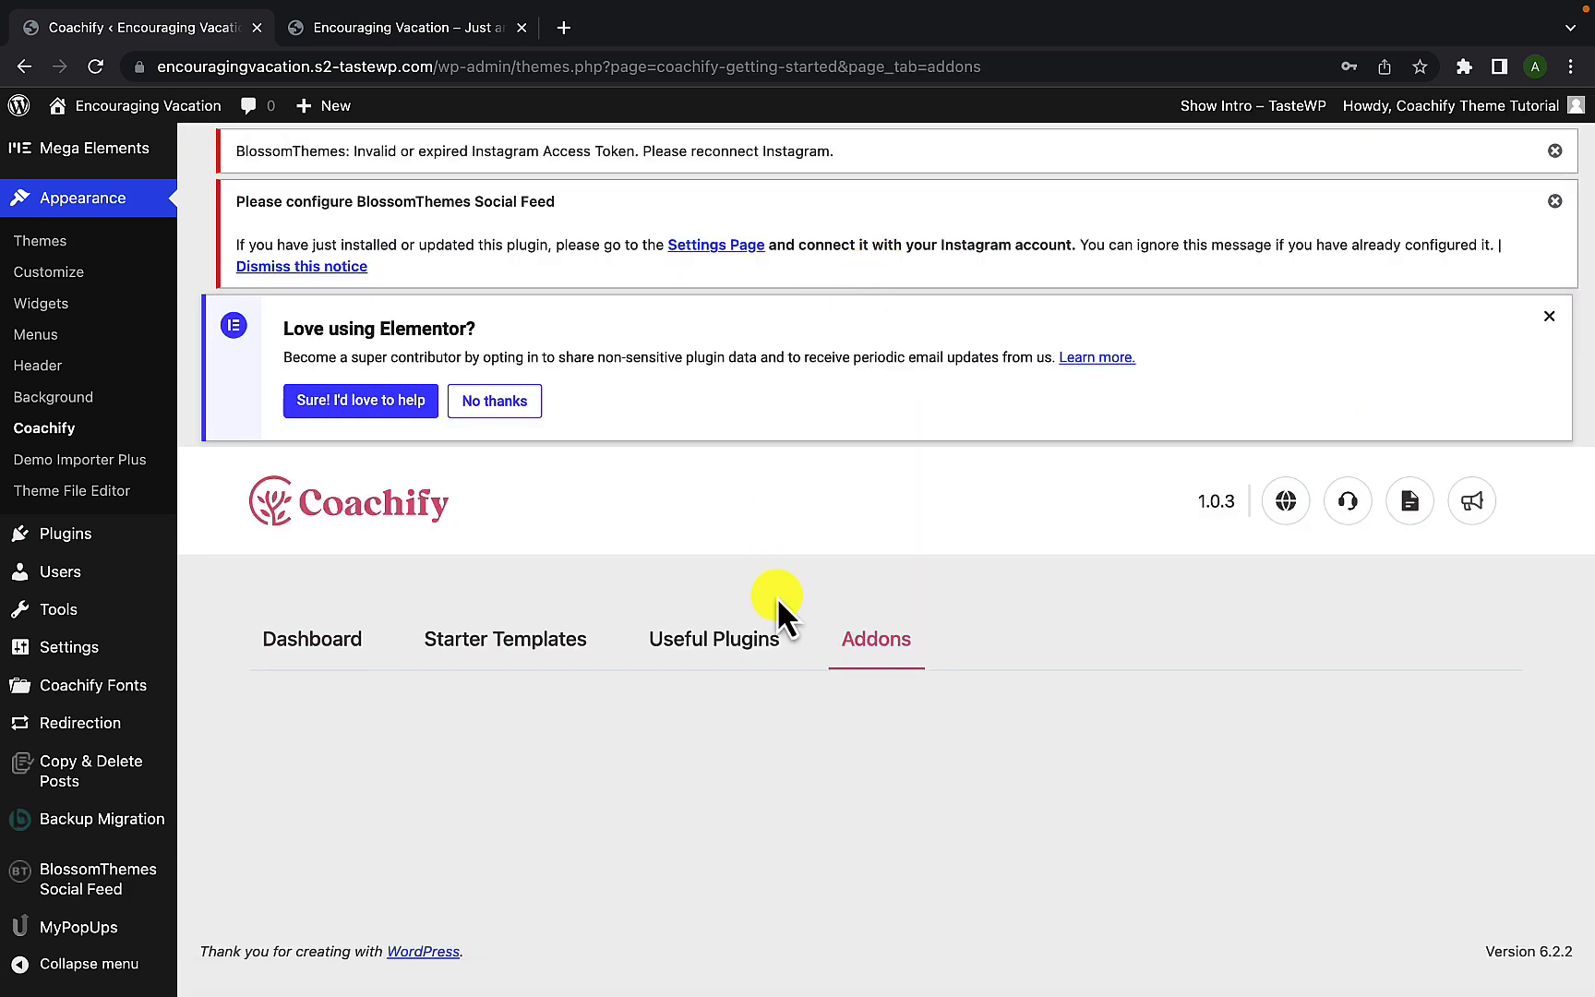
{"action": "scroll", "coordinate": [784, 603], "scroll_direction": "down", "scroll_amount": 7}
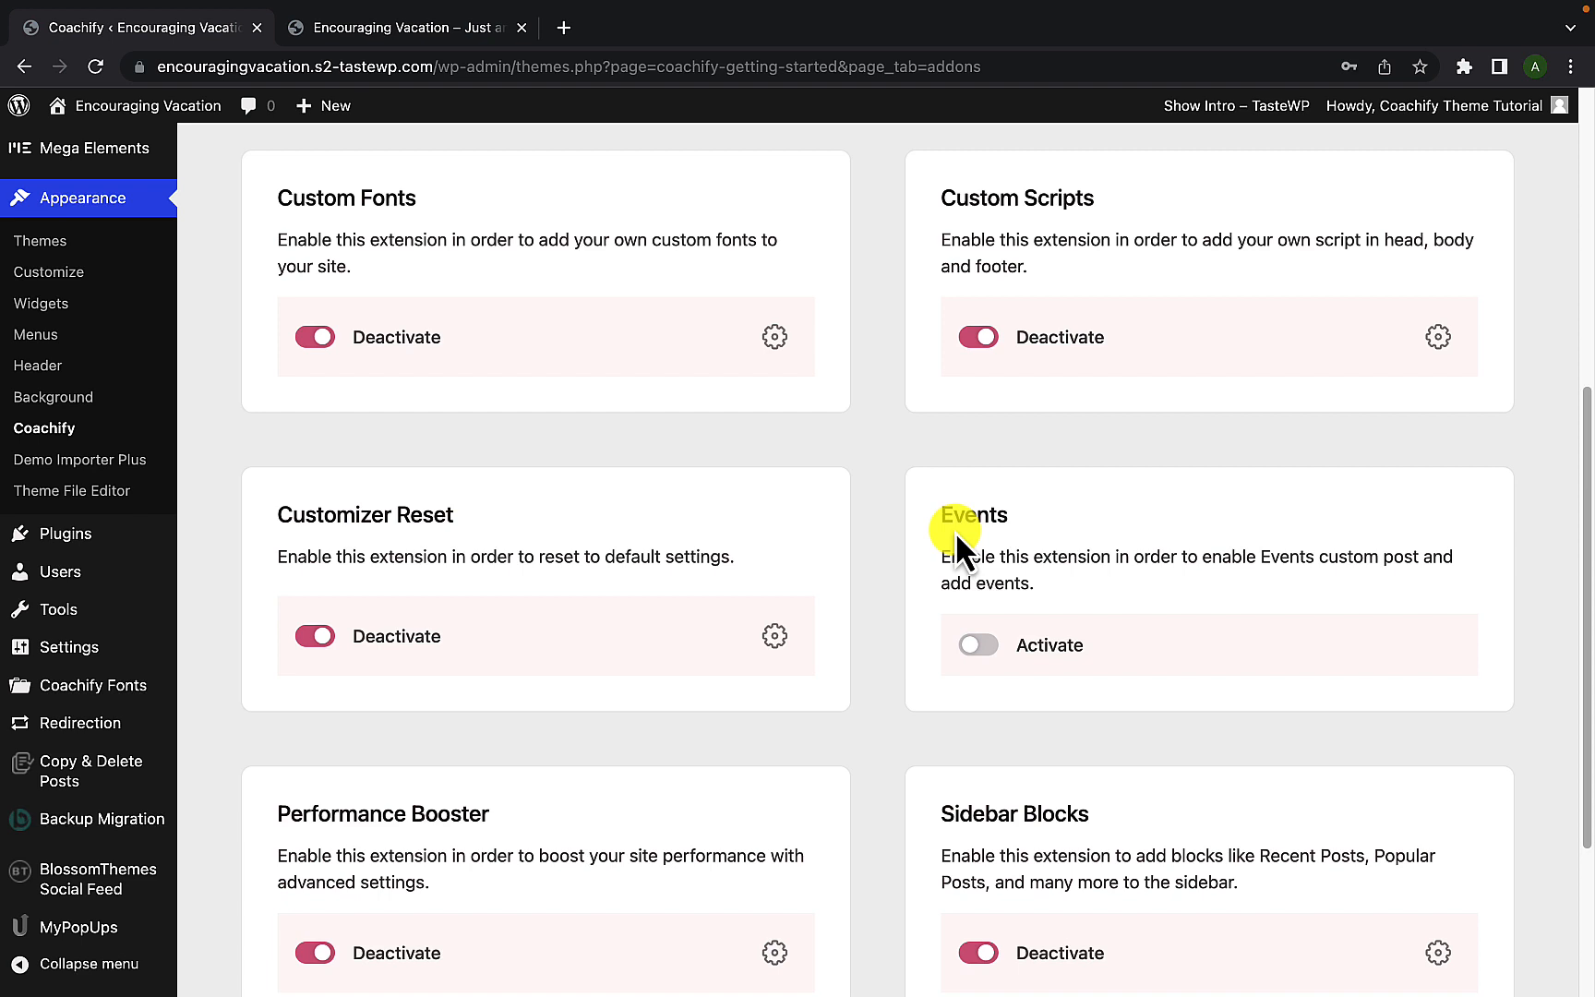
{"action": "left_click", "coordinate": [980, 645]}
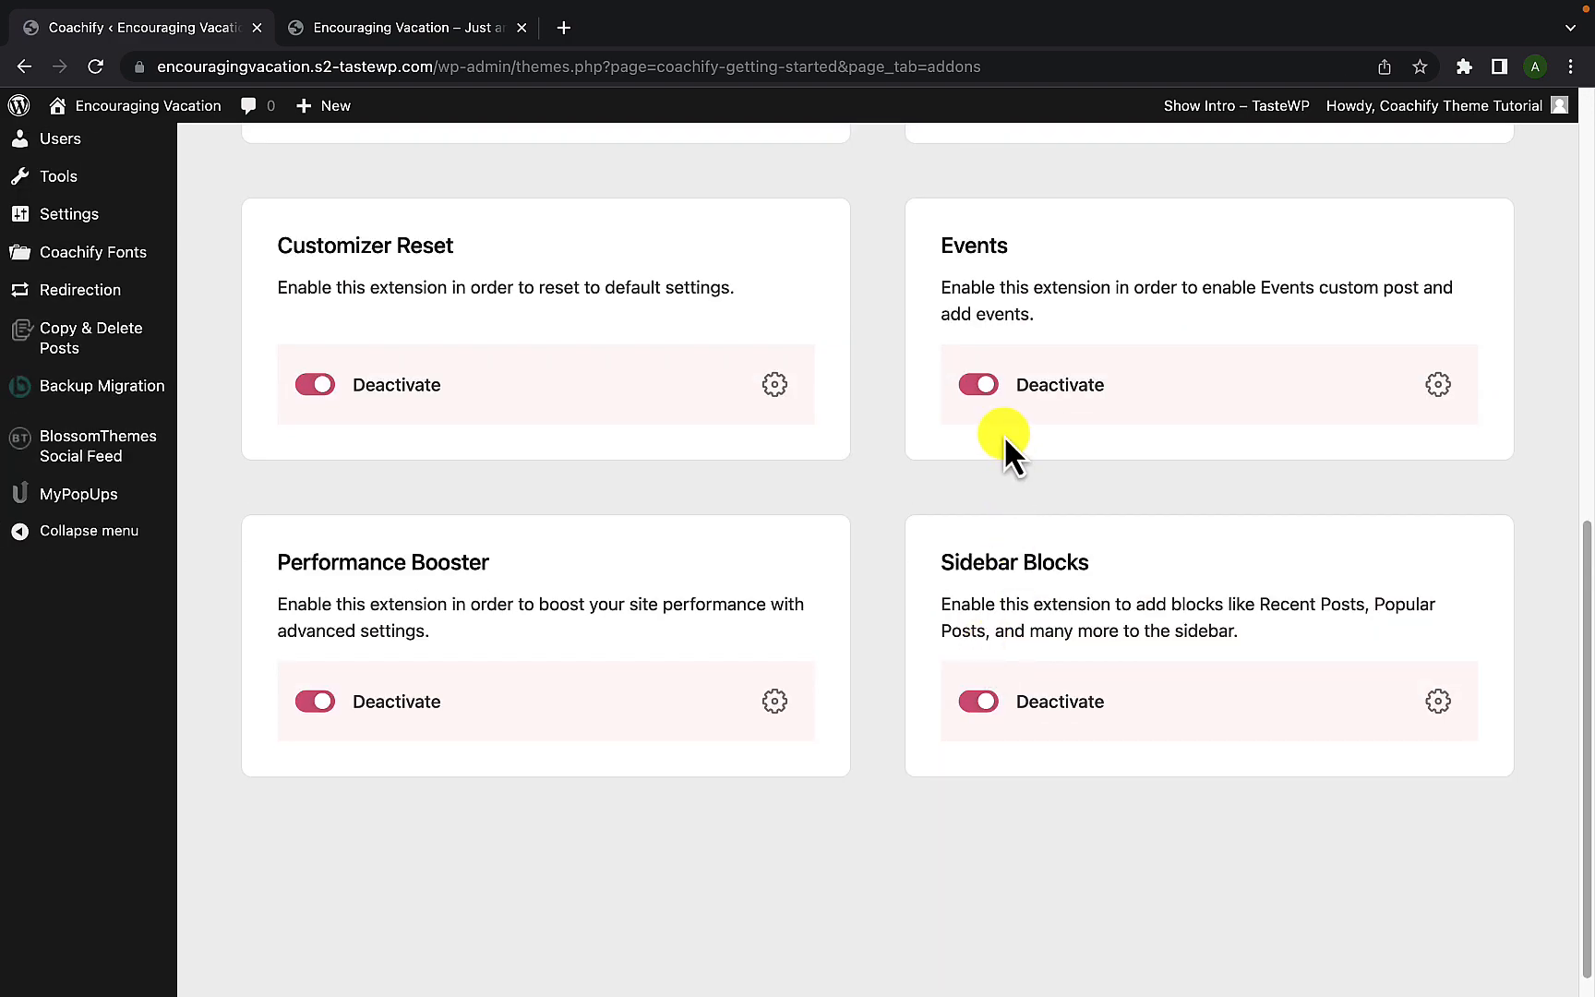
- Add a new event titled "Business events worth seeking" and paste the essay on that topic as its content
{"action": "scroll", "coordinate": [1004, 443], "scroll_direction": "up", "scroll_amount": 2}
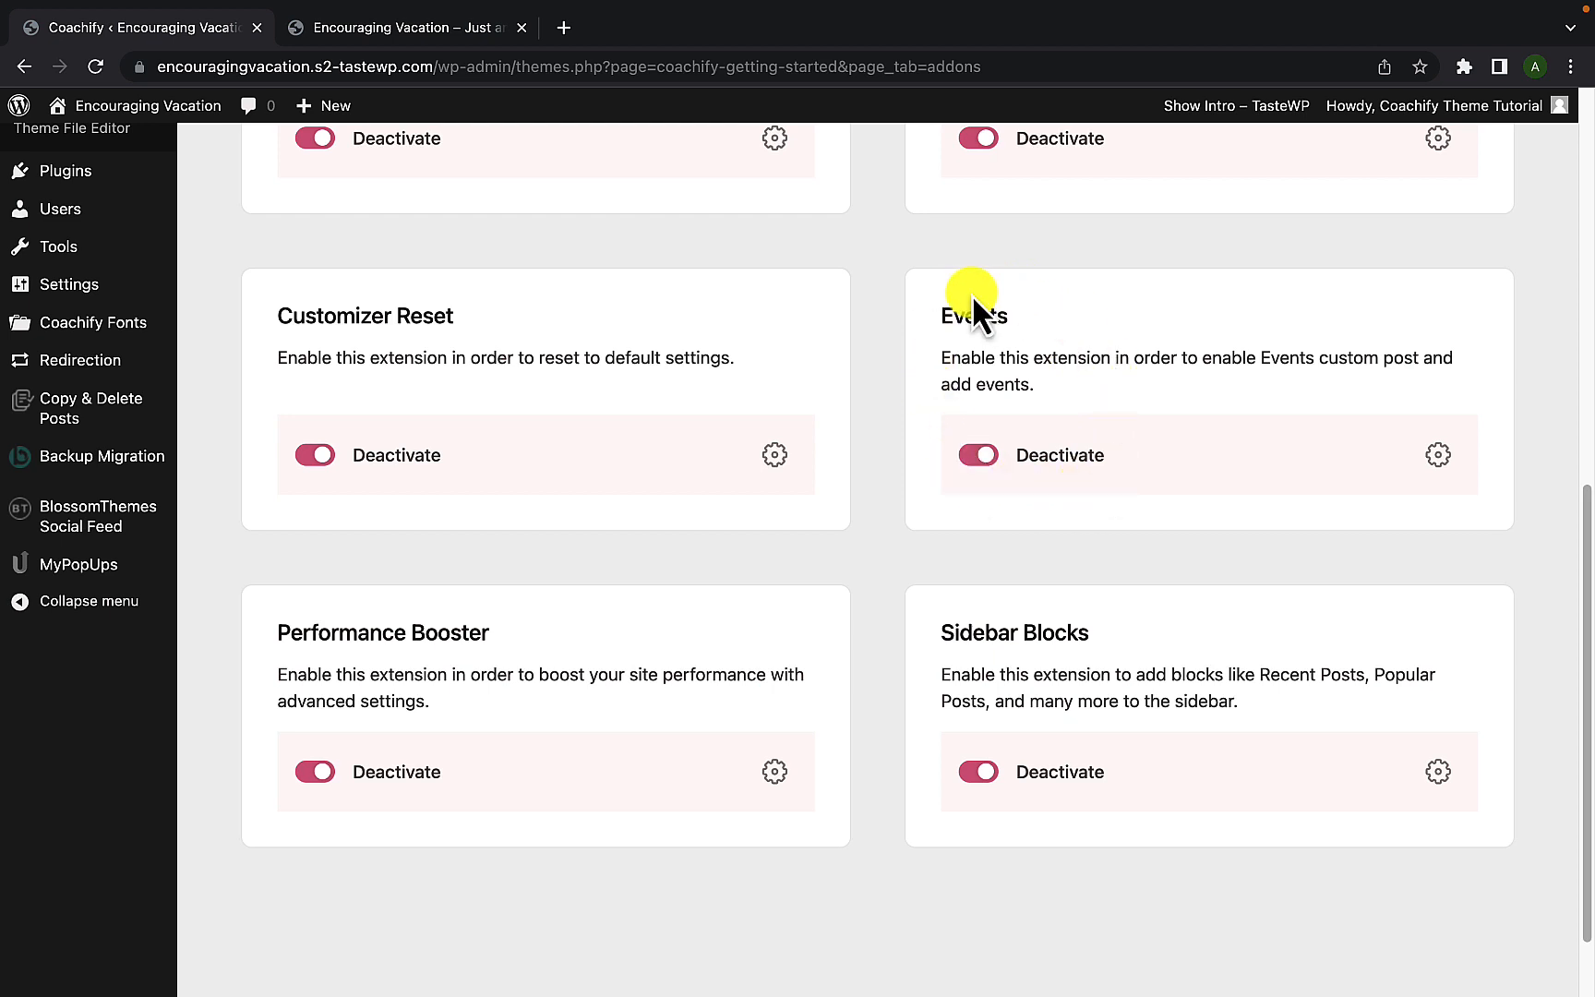
{"action": "scroll", "coordinate": [961, 272], "scroll_direction": "down", "scroll_amount": 2}
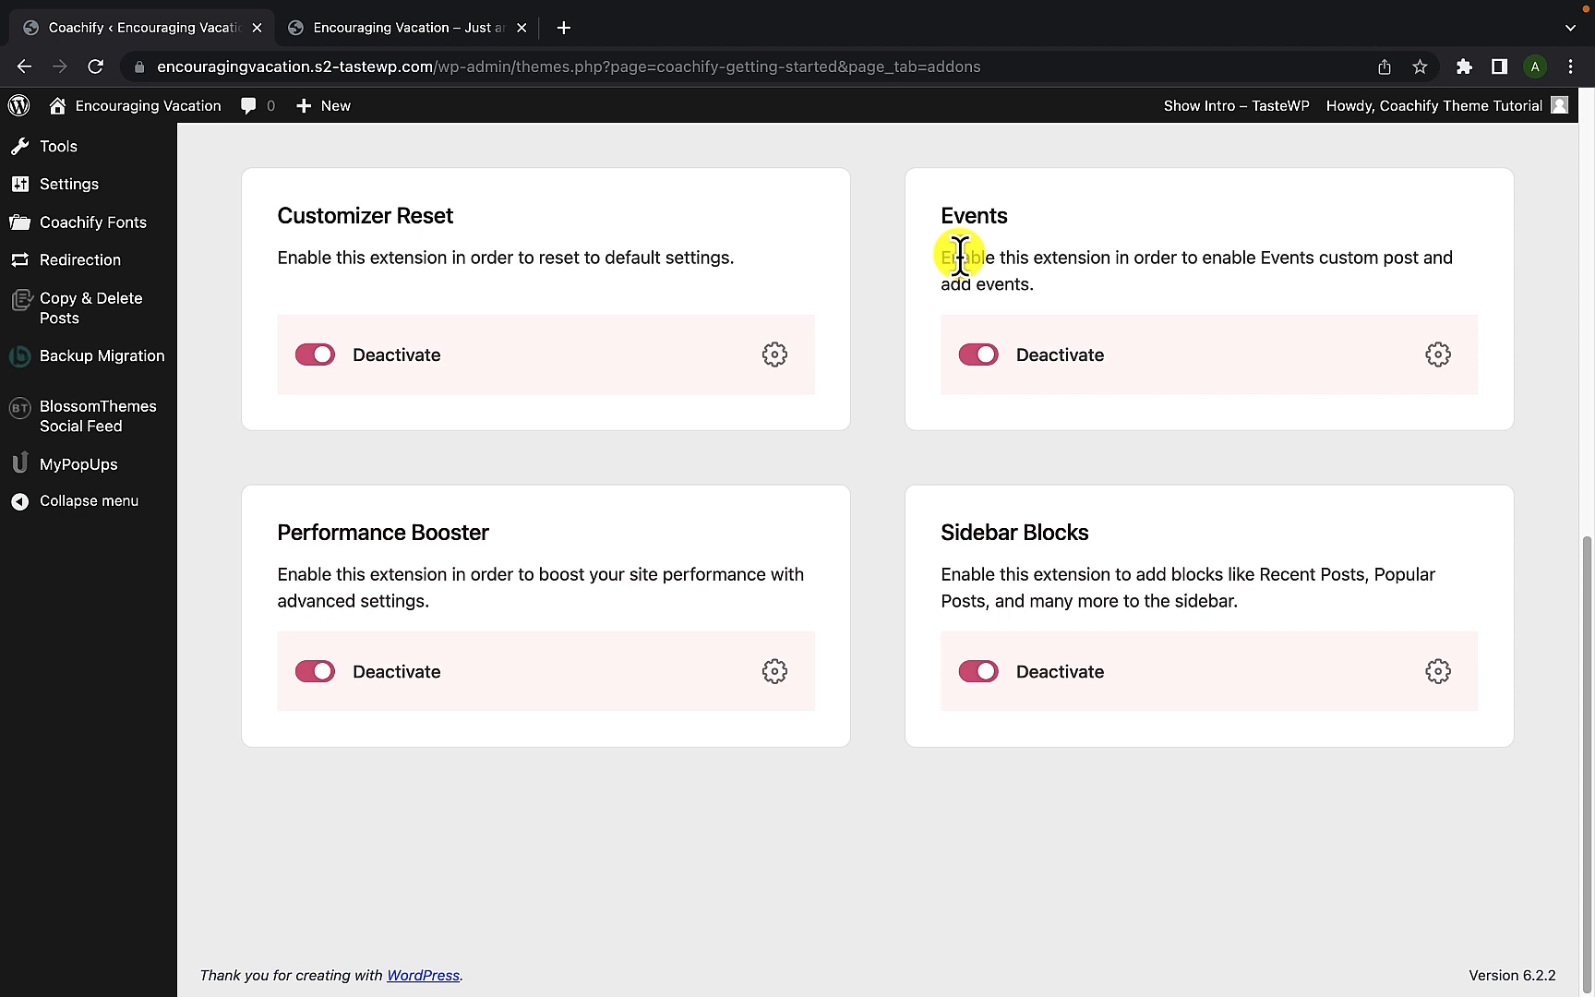
{"action": "scroll", "coordinate": [471, 392], "scroll_direction": "up", "scroll_amount": 4}
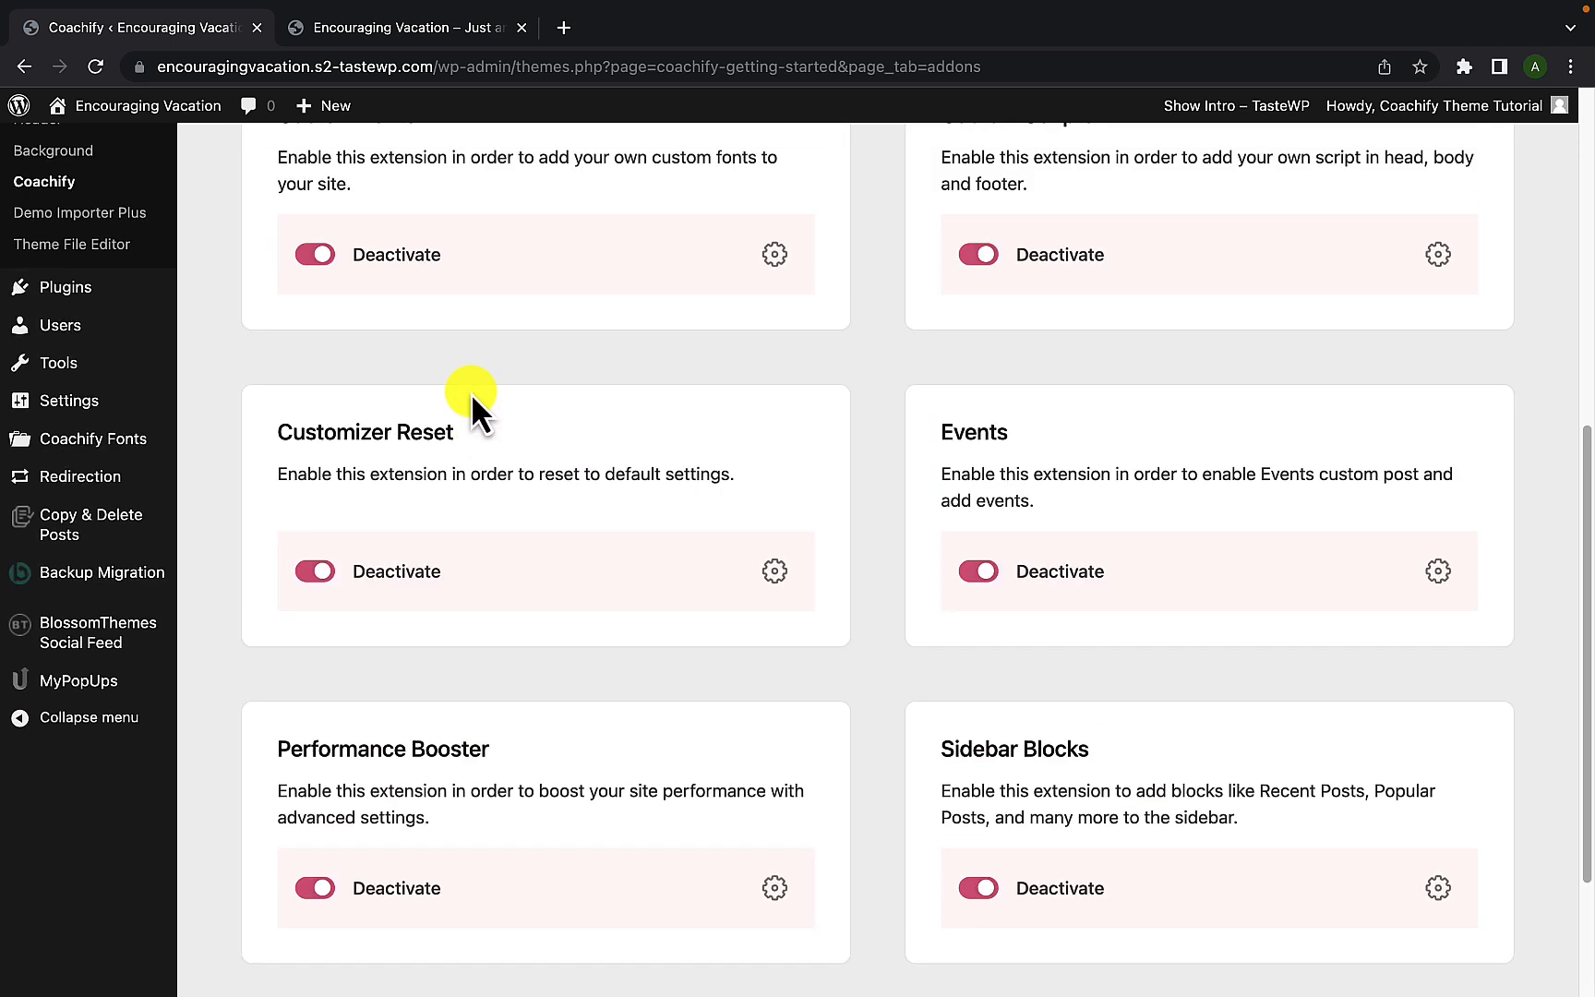
{"action": "scroll", "coordinate": [471, 392], "scroll_direction": "up", "scroll_amount": 10}
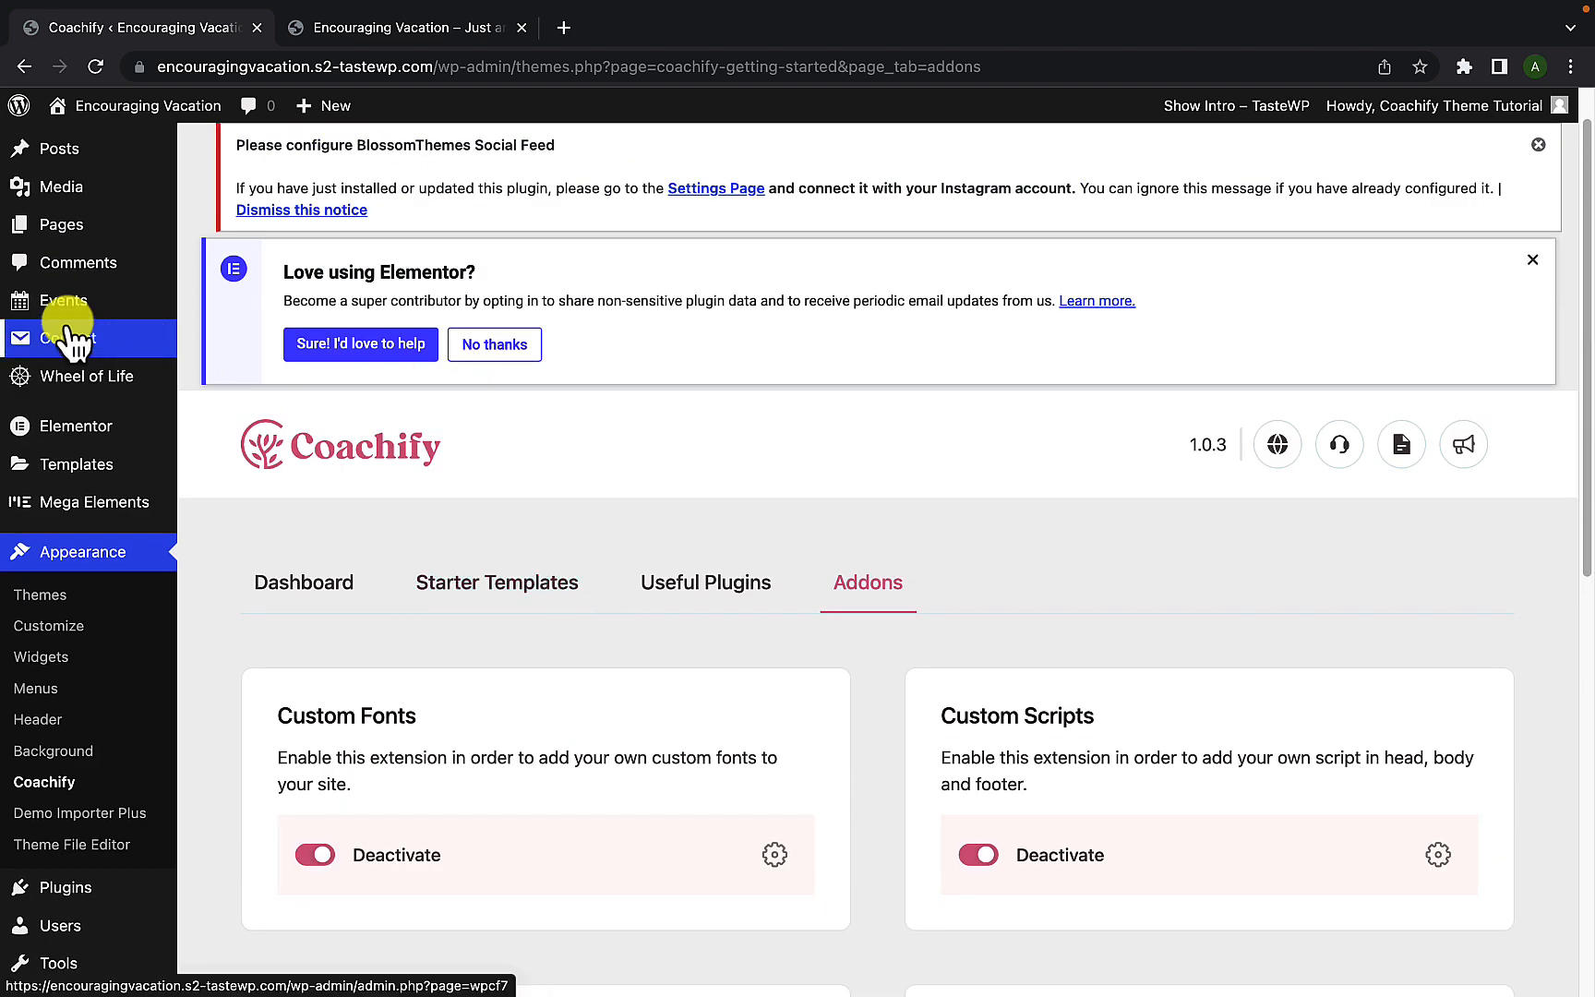
{"action": "mouse_move", "coordinate": [65, 308]}
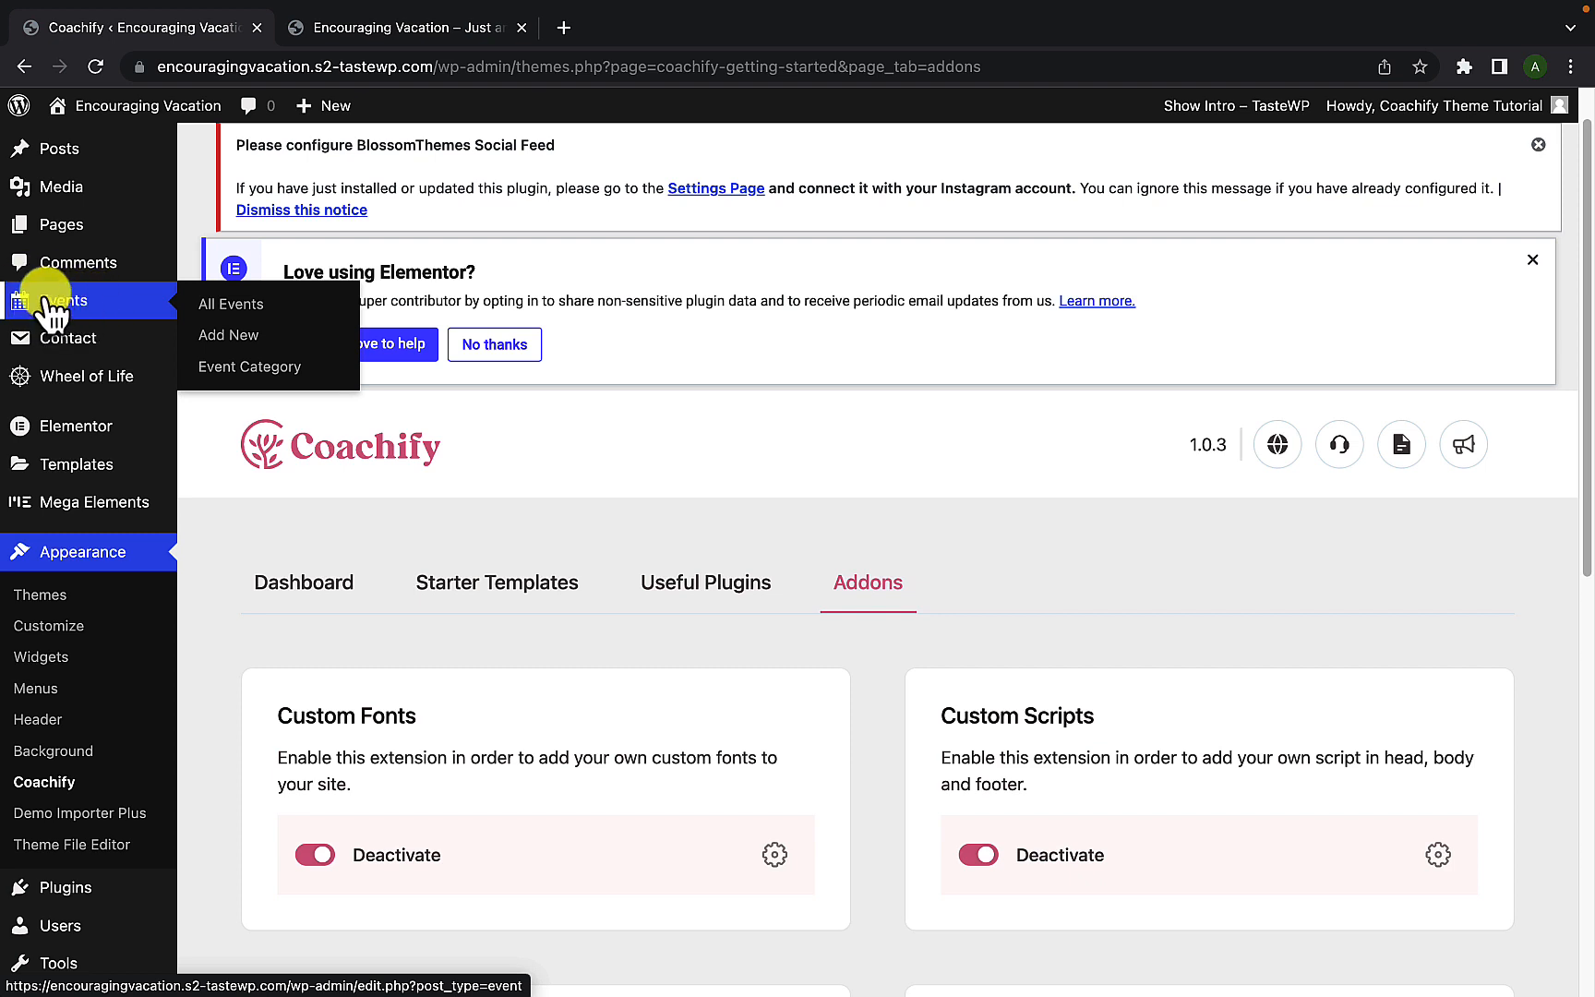
{"action": "left_click", "coordinate": [242, 356]}
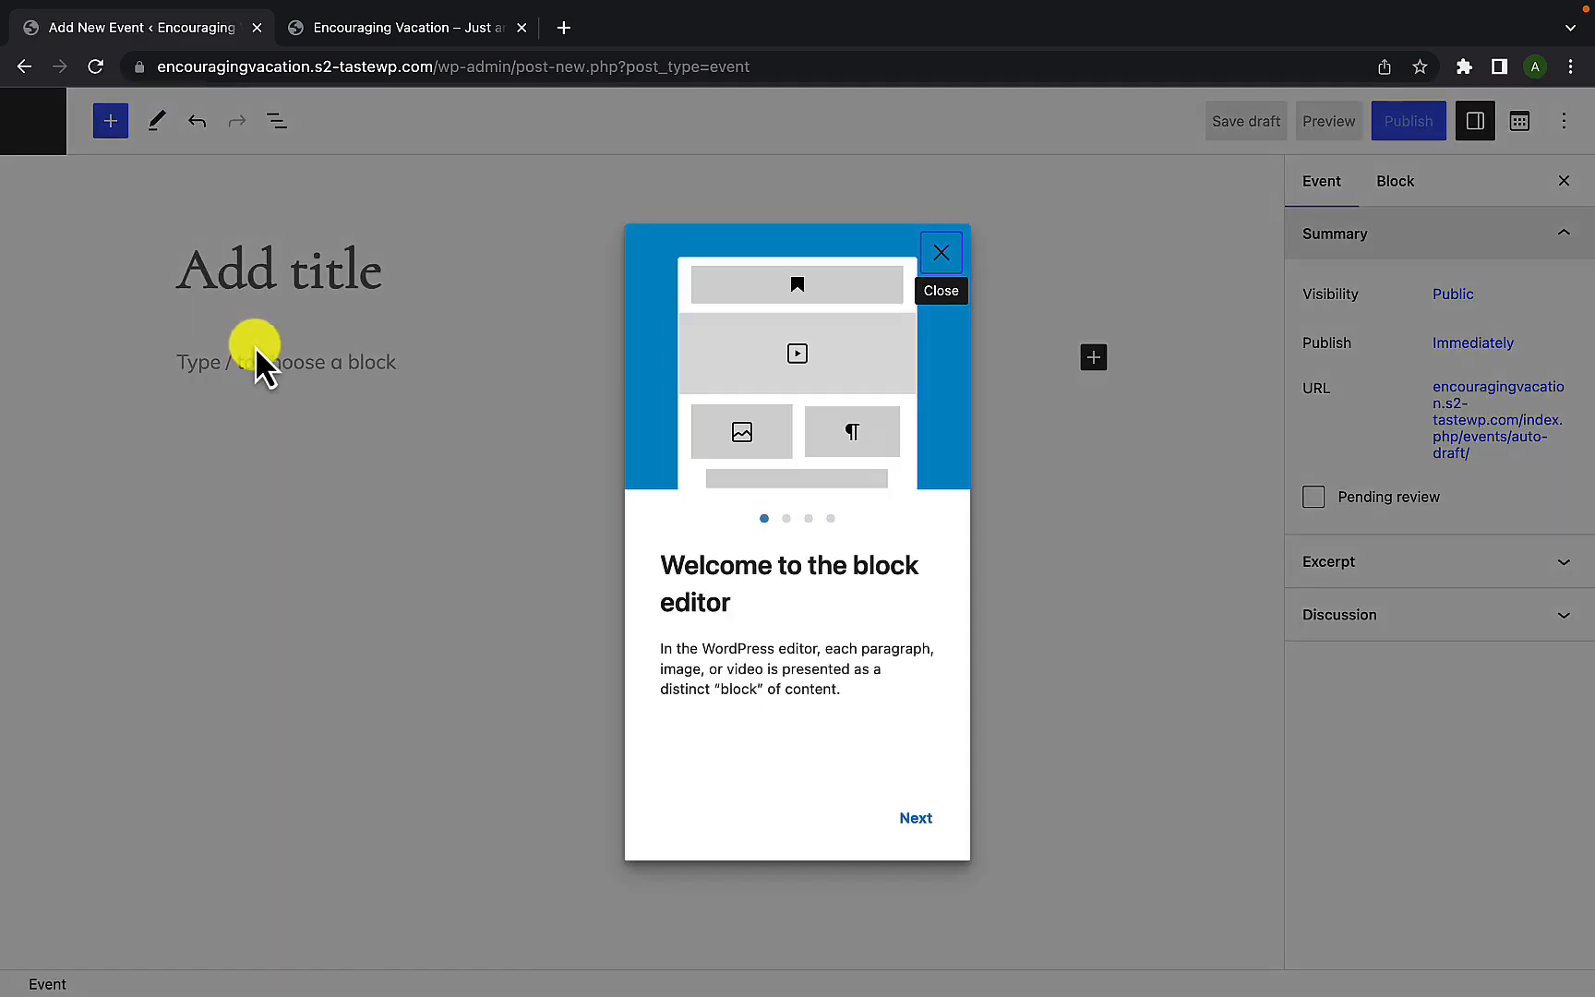
{"action": "left_click", "coordinate": [940, 252]}
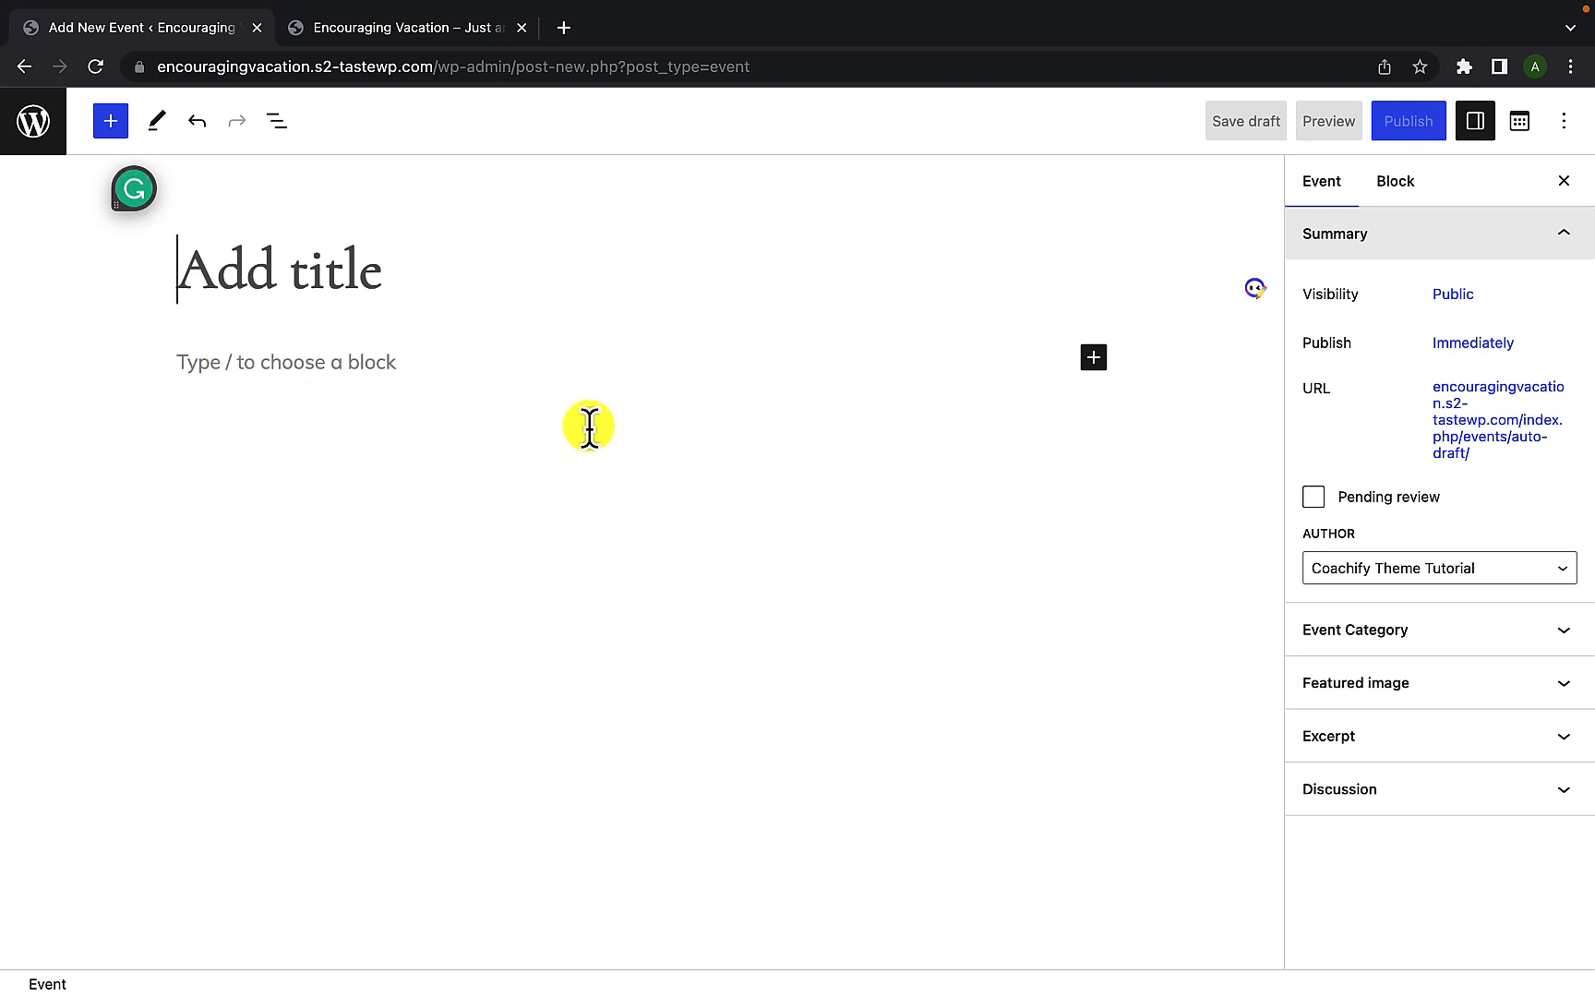
{"action": "key", "text": "super+v"}
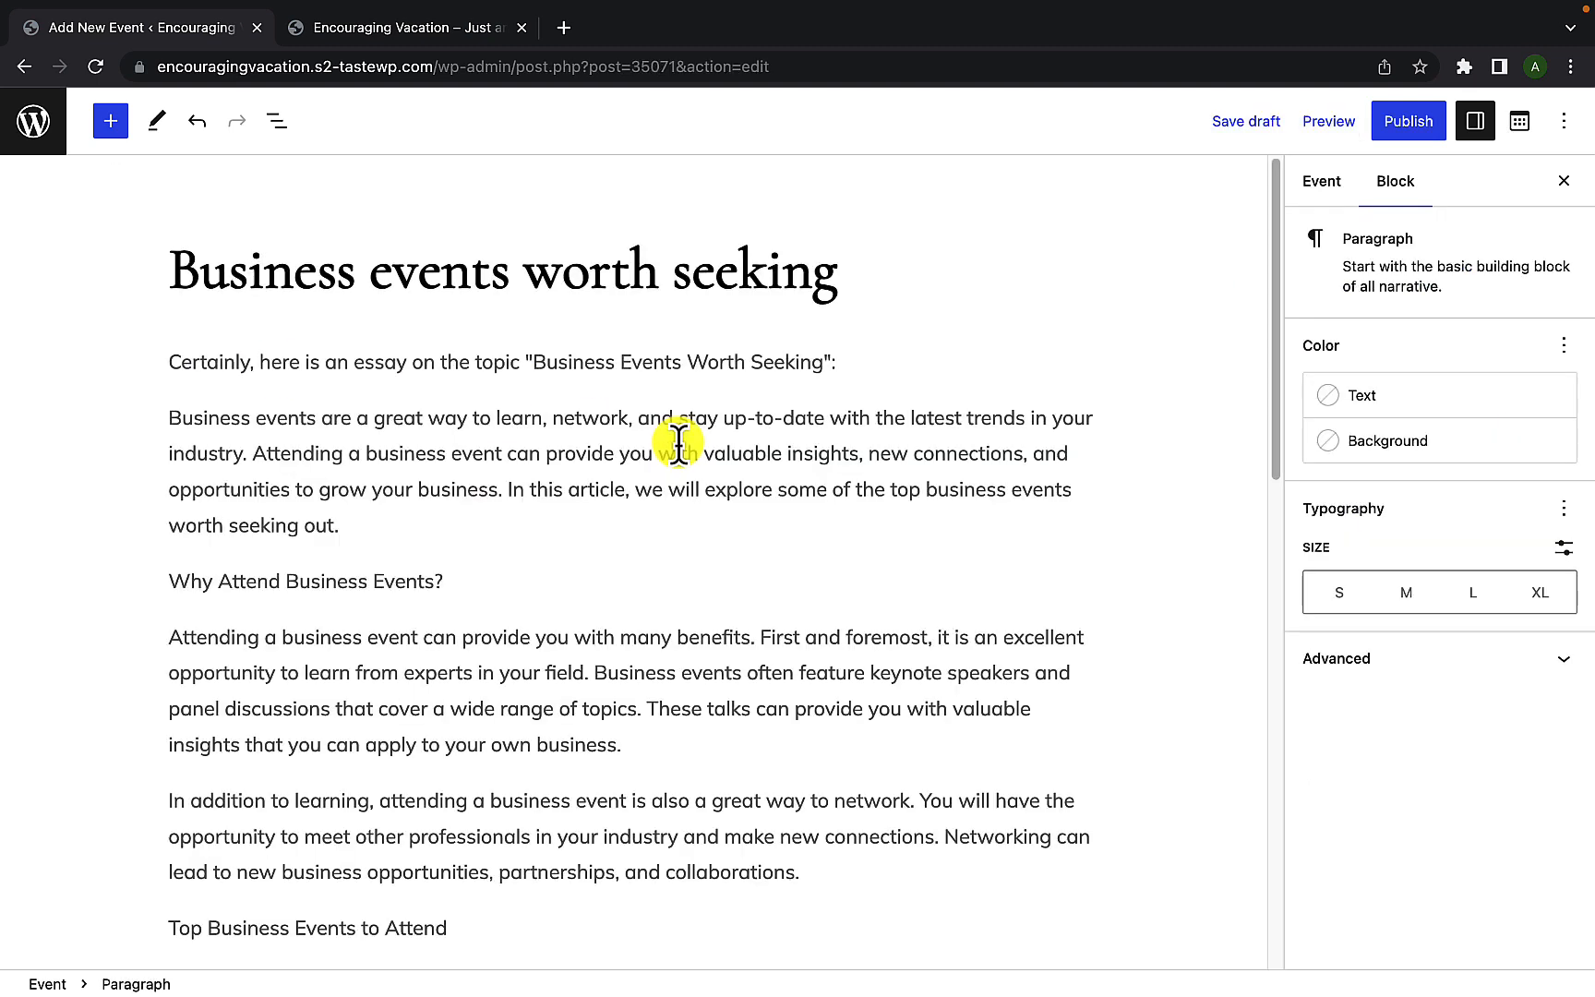
- Set the event's start date to July 15, 2023 and its start hour to 04
{"action": "left_click", "coordinate": [1523, 129]}
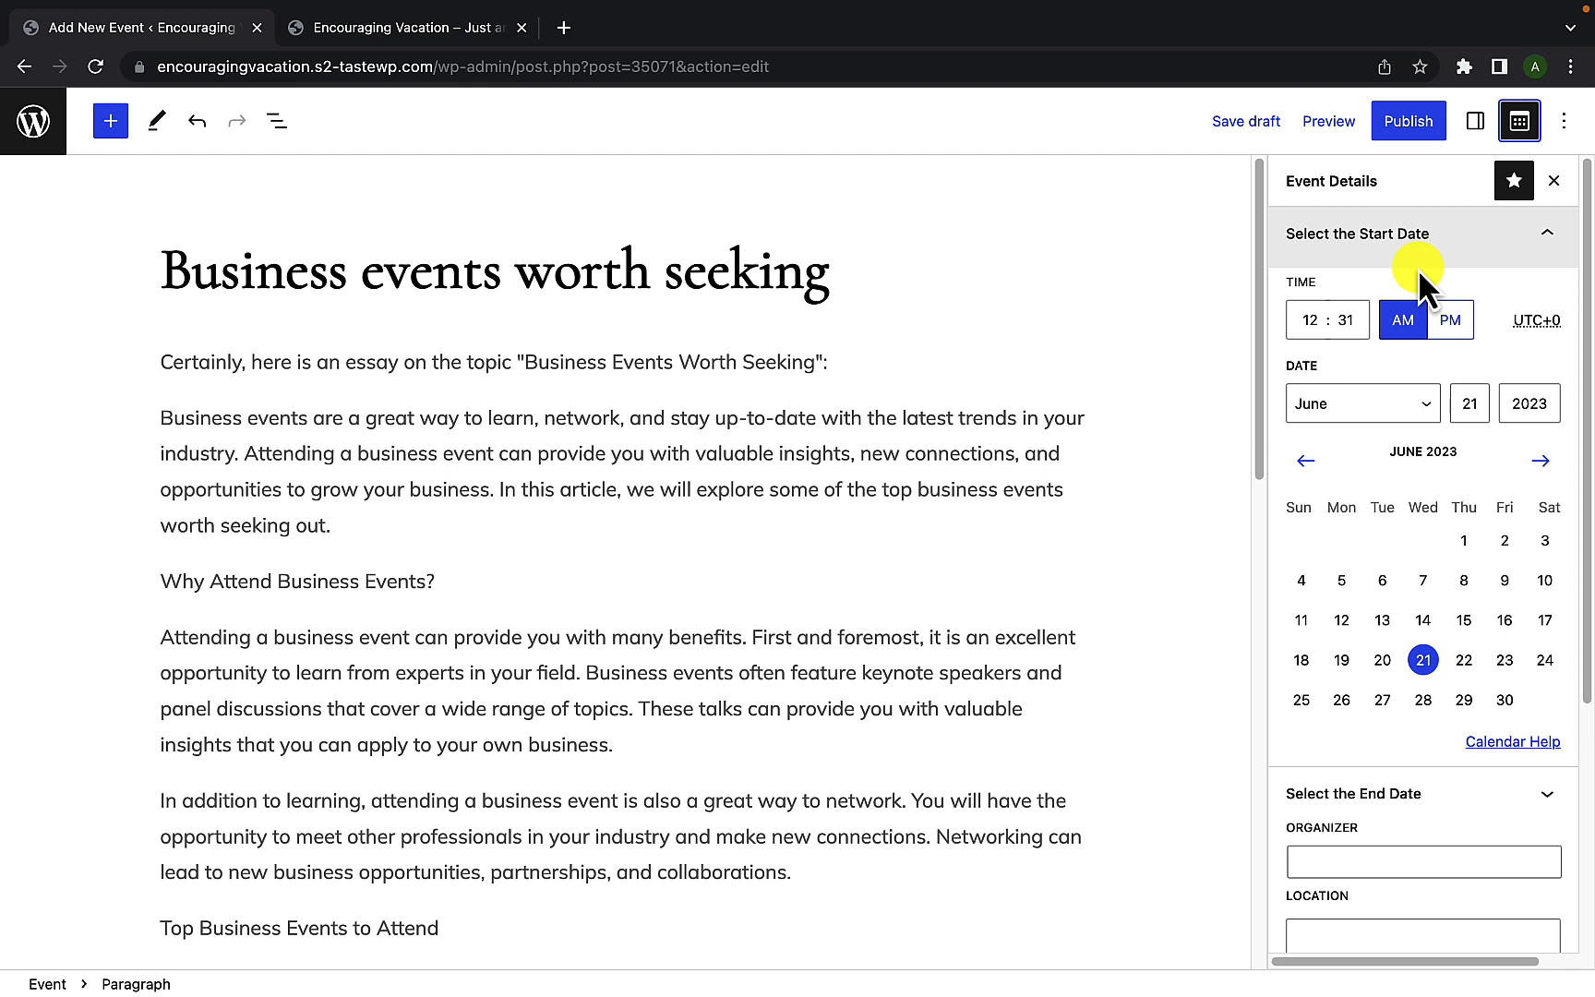
{"action": "left_click", "coordinate": [1540, 461]}
{"action": "left_click", "coordinate": [1543, 623]}
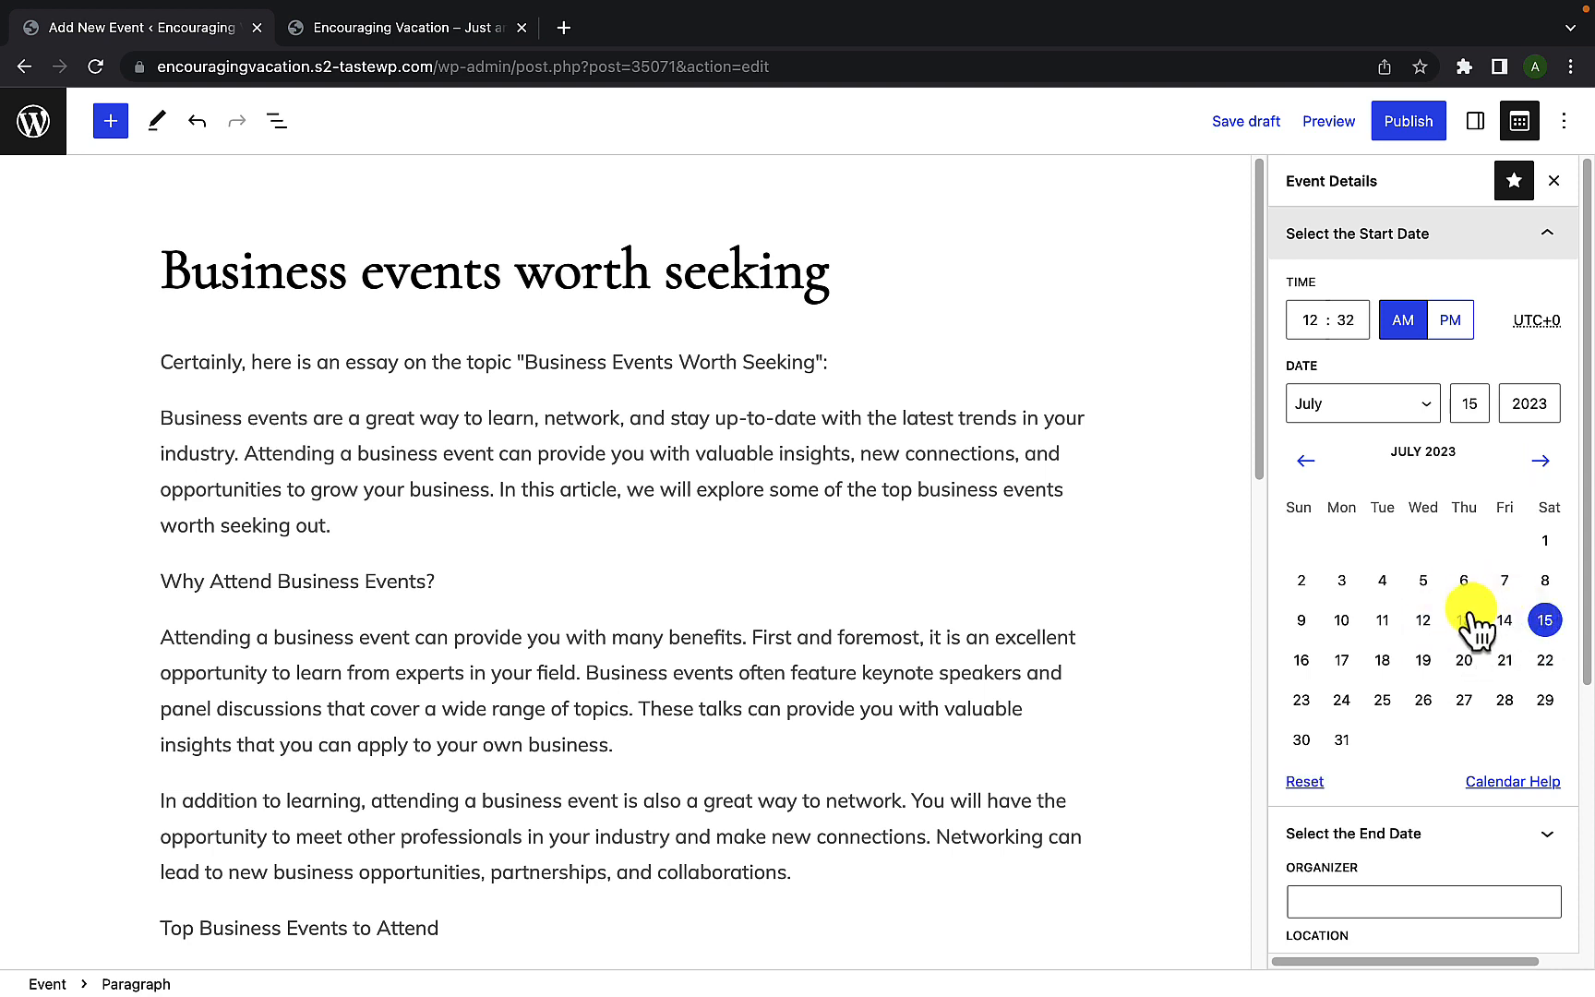
{"action": "left_click", "coordinate": [1308, 321]}
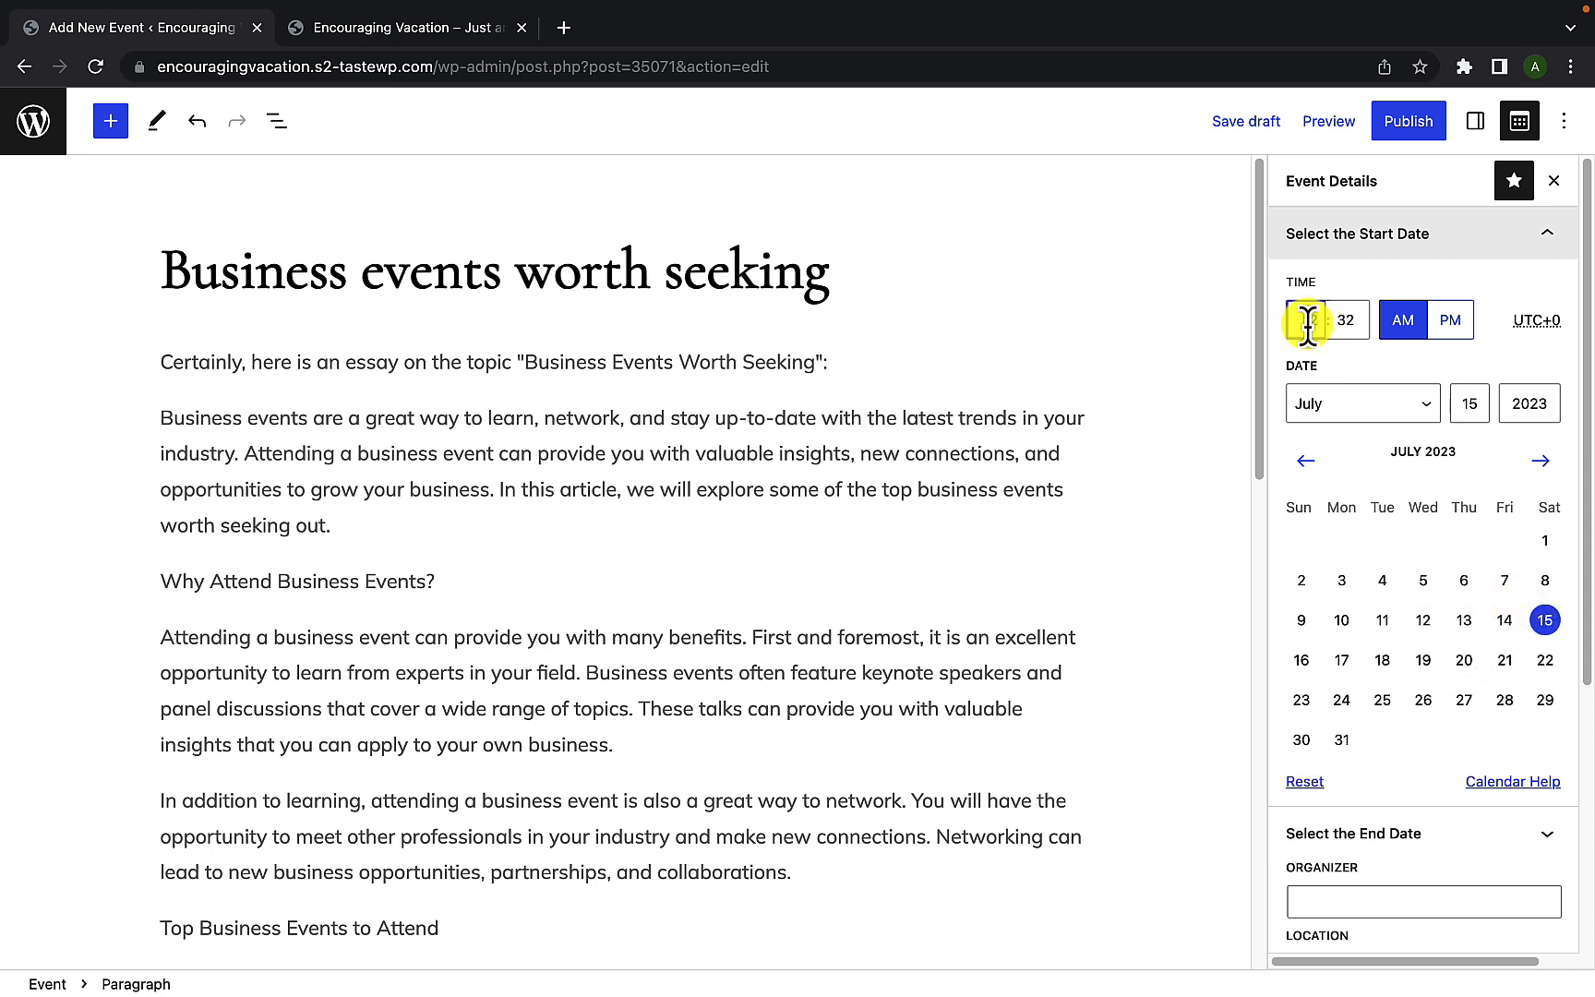
{"action": "left_click", "coordinate": [1297, 286]}
{"action": "left_click", "coordinate": [1306, 321]}
{"action": "type", "text": "04"}
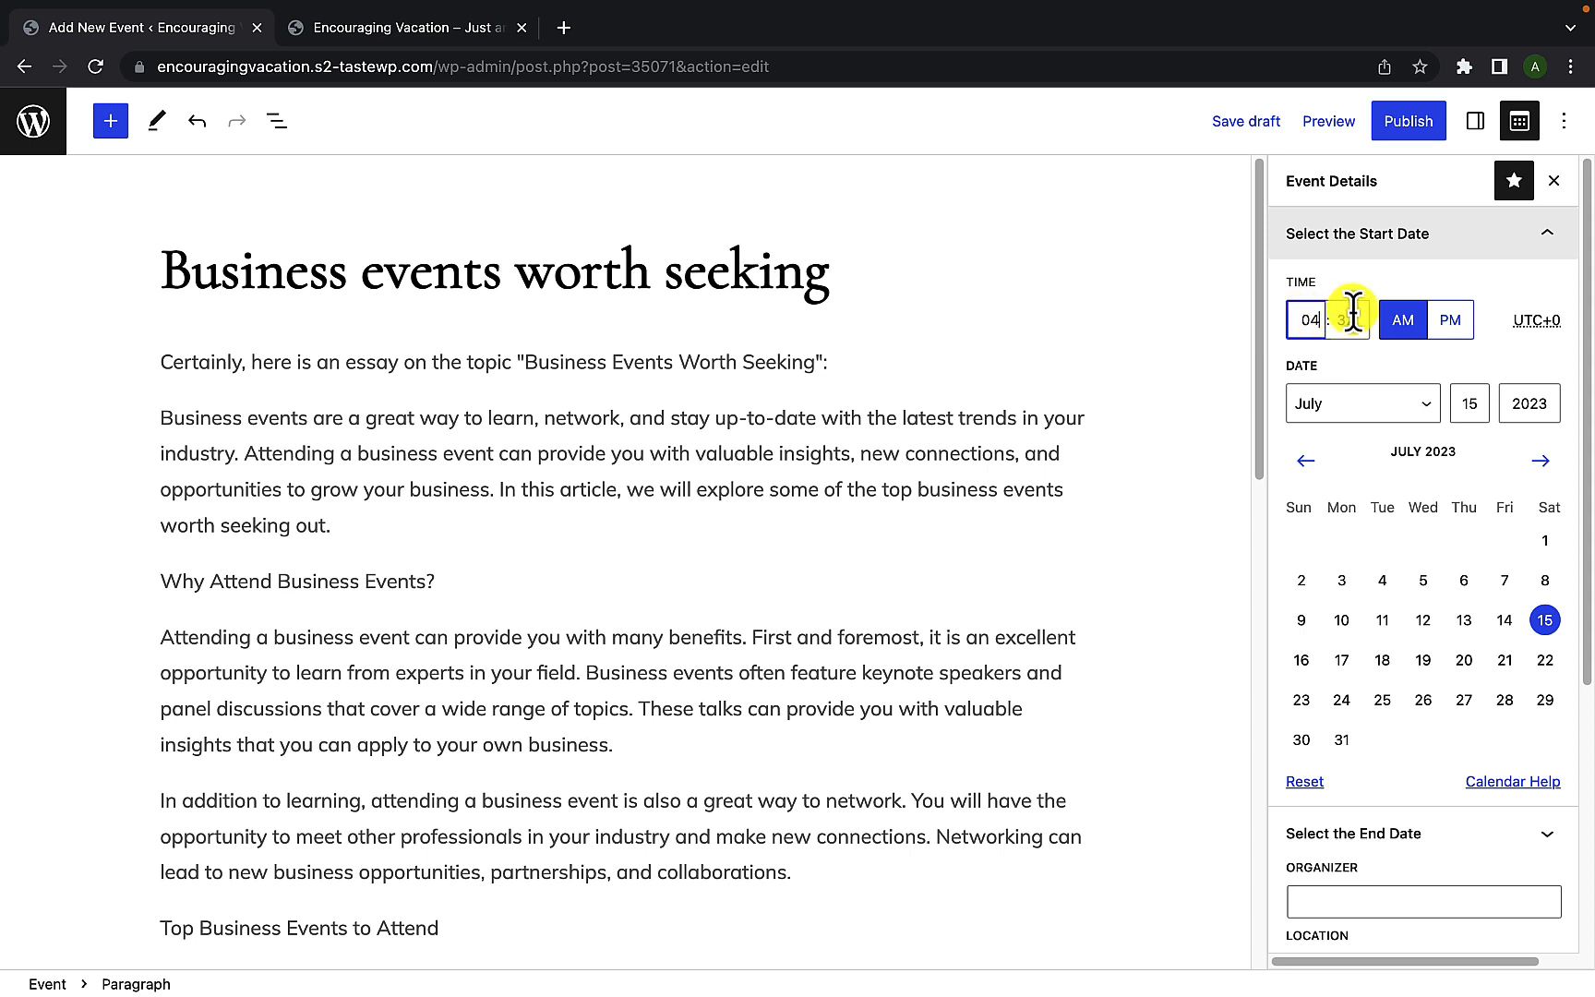
{"action": "left_click", "coordinate": [1432, 336]}
- Enter WordPress as the event's organizer and Kathmandu as its location, and publish the event
{"action": "scroll", "coordinate": [1514, 605], "scroll_direction": "down", "scroll_amount": 2}
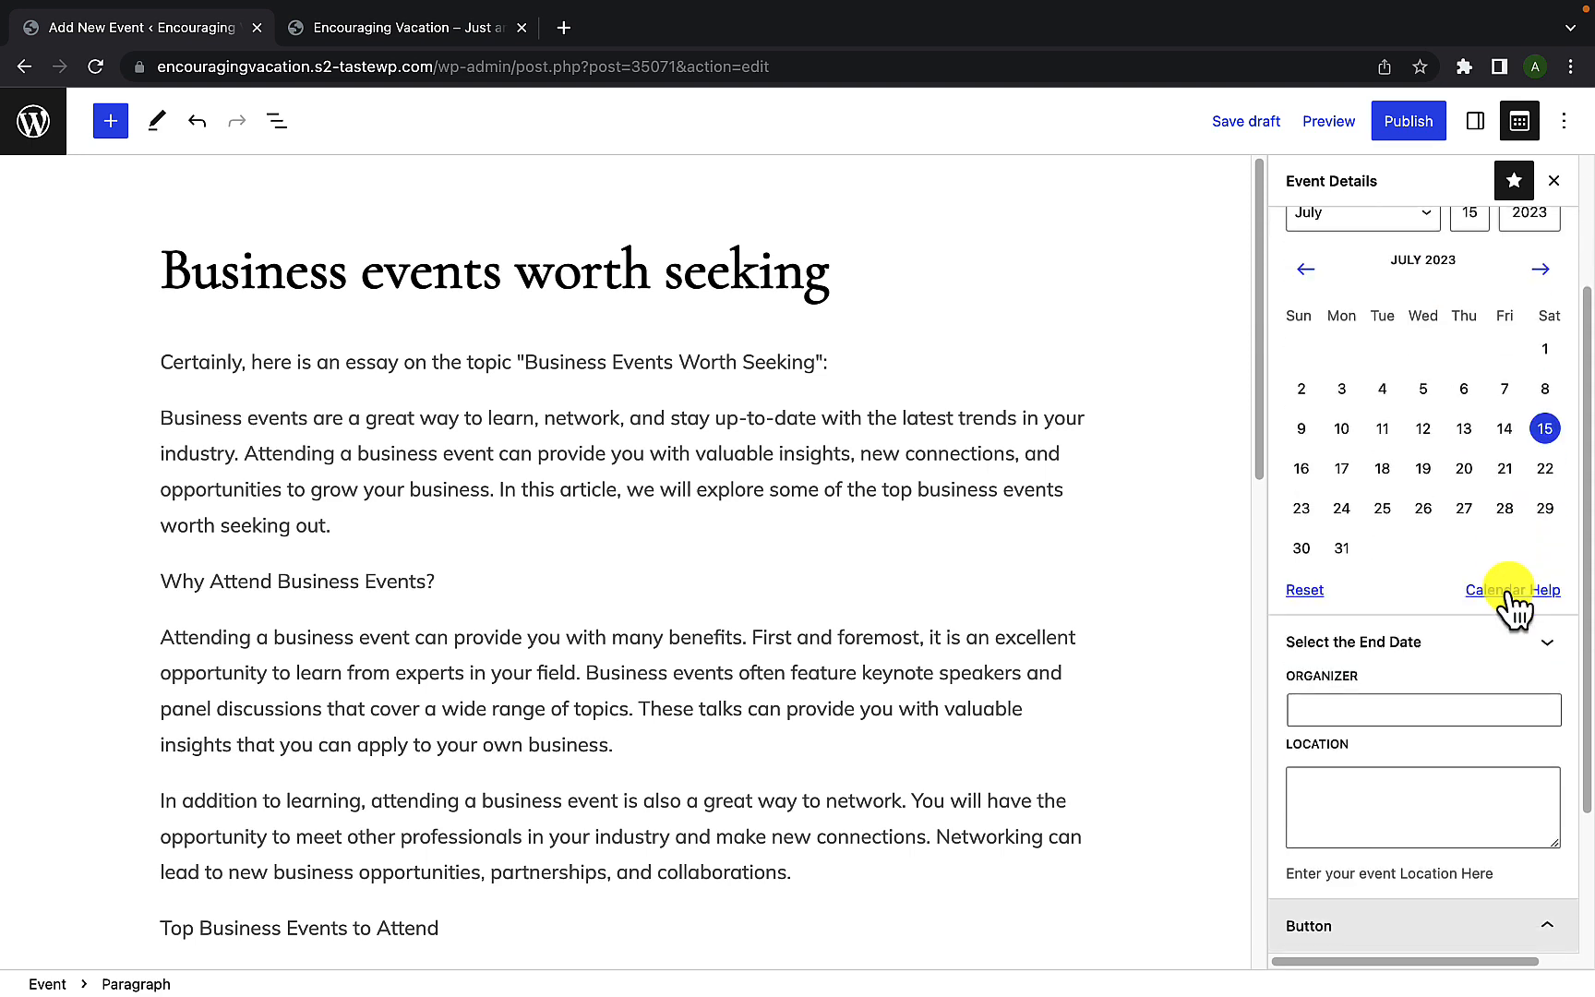
{"action": "scroll", "coordinate": [1505, 598], "scroll_direction": "down", "scroll_amount": 2}
{"action": "left_click", "coordinate": [1413, 535]}
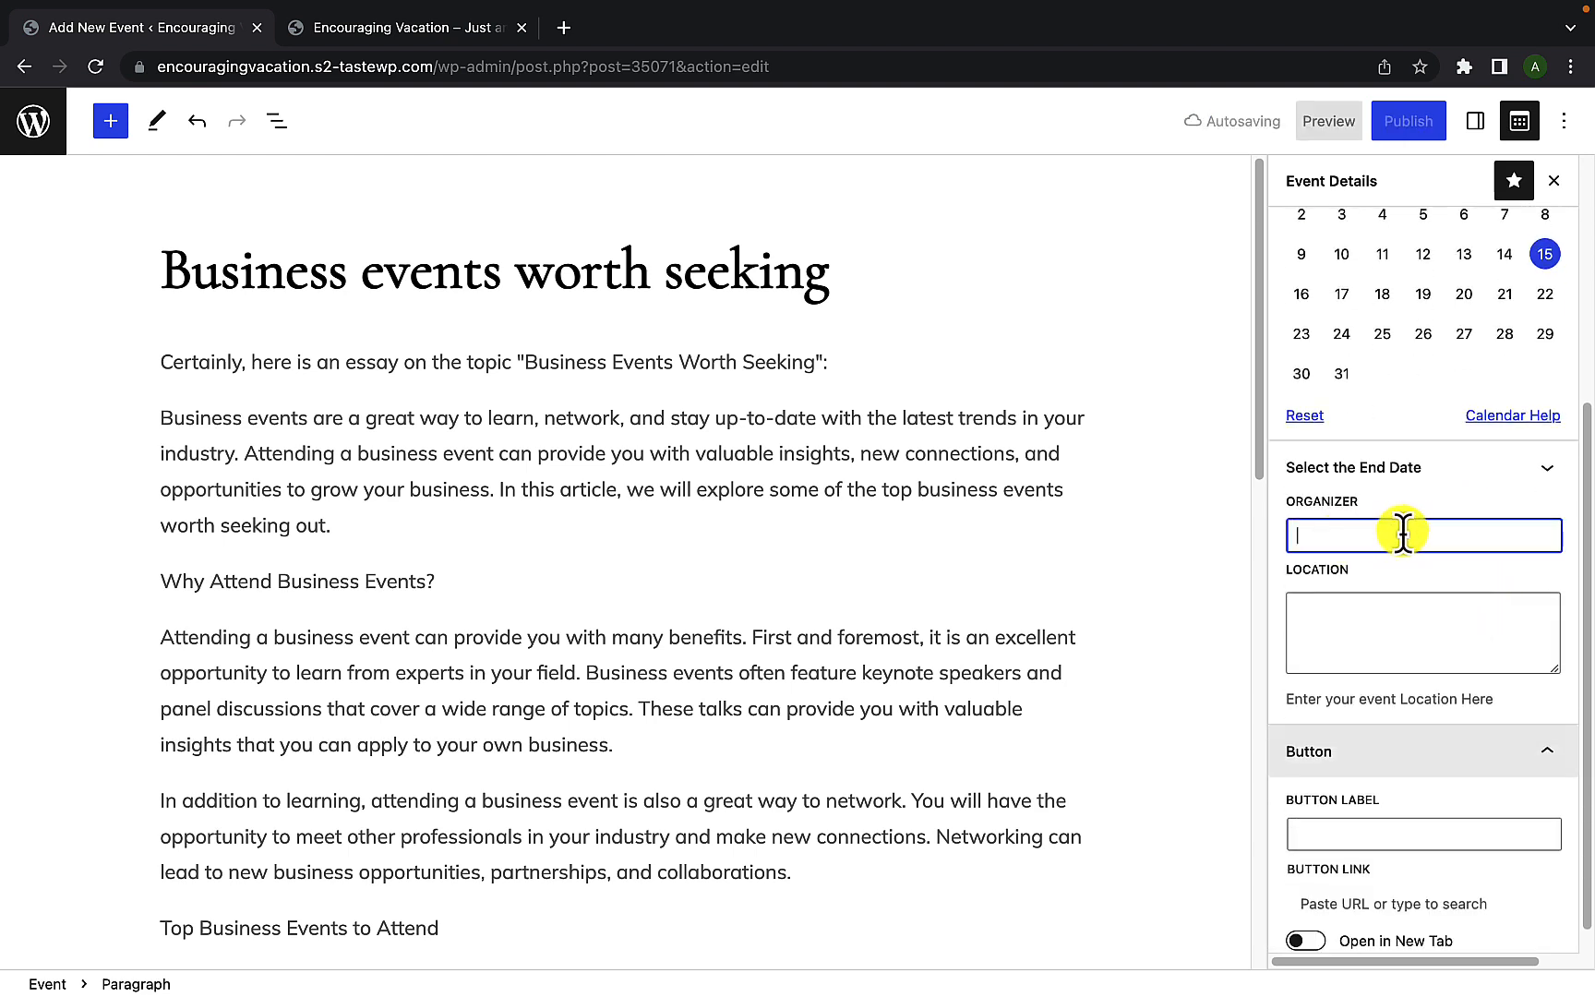
{"action": "left_click", "coordinate": [1350, 631]}
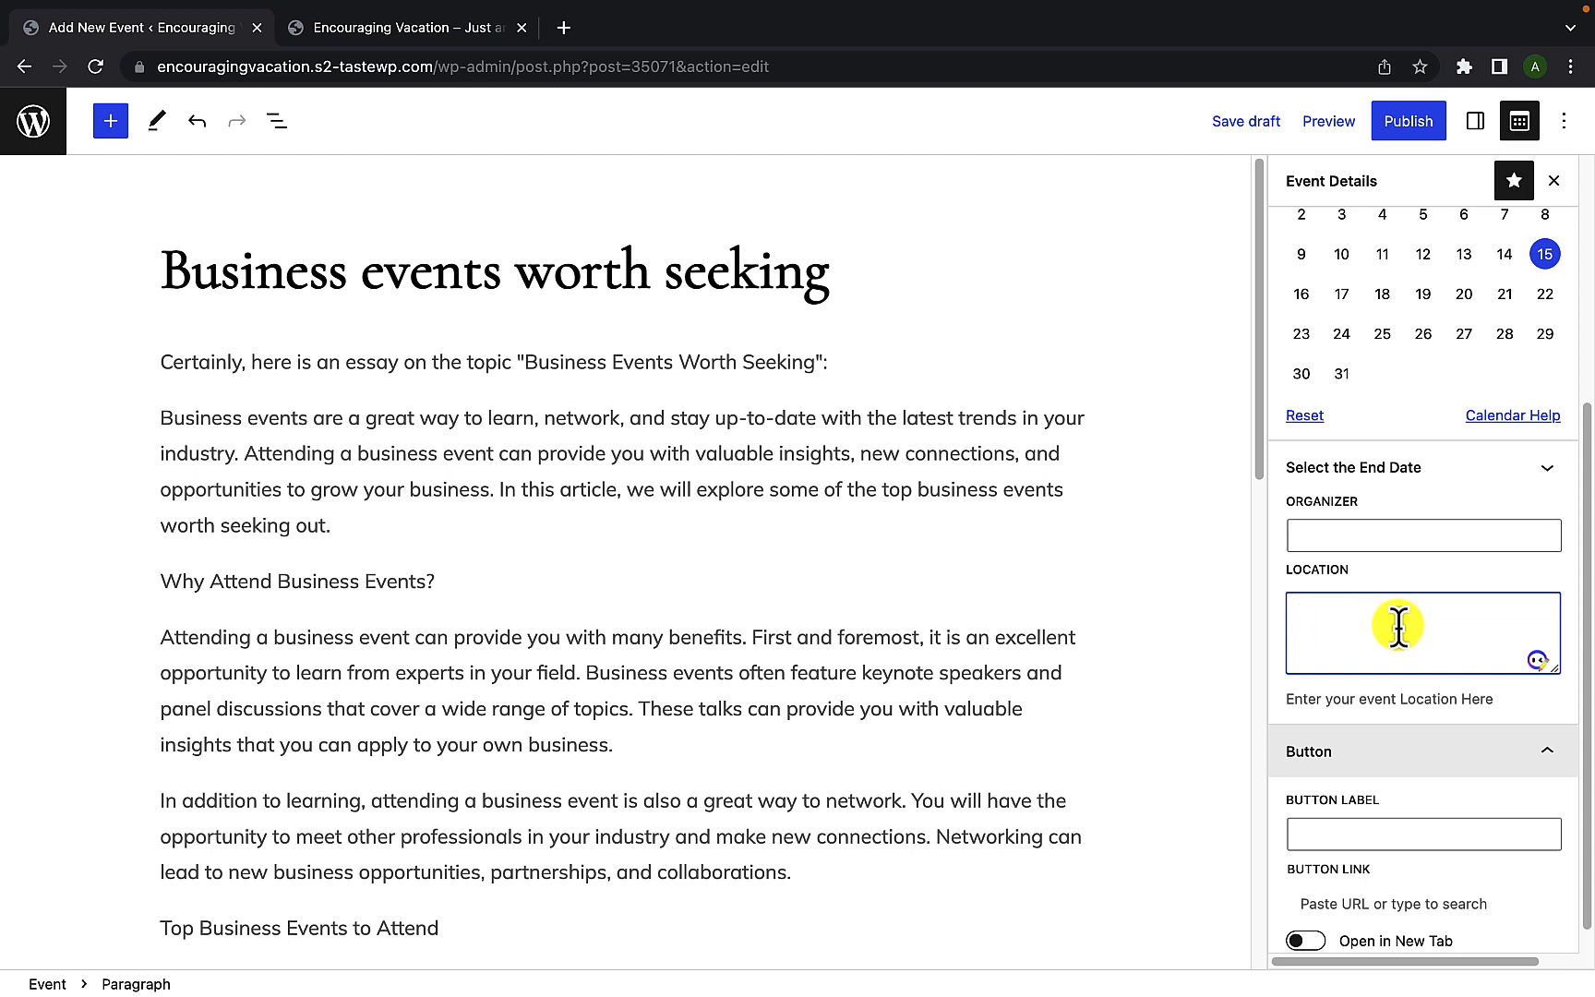
{"action": "left_click", "coordinate": [1361, 535]}
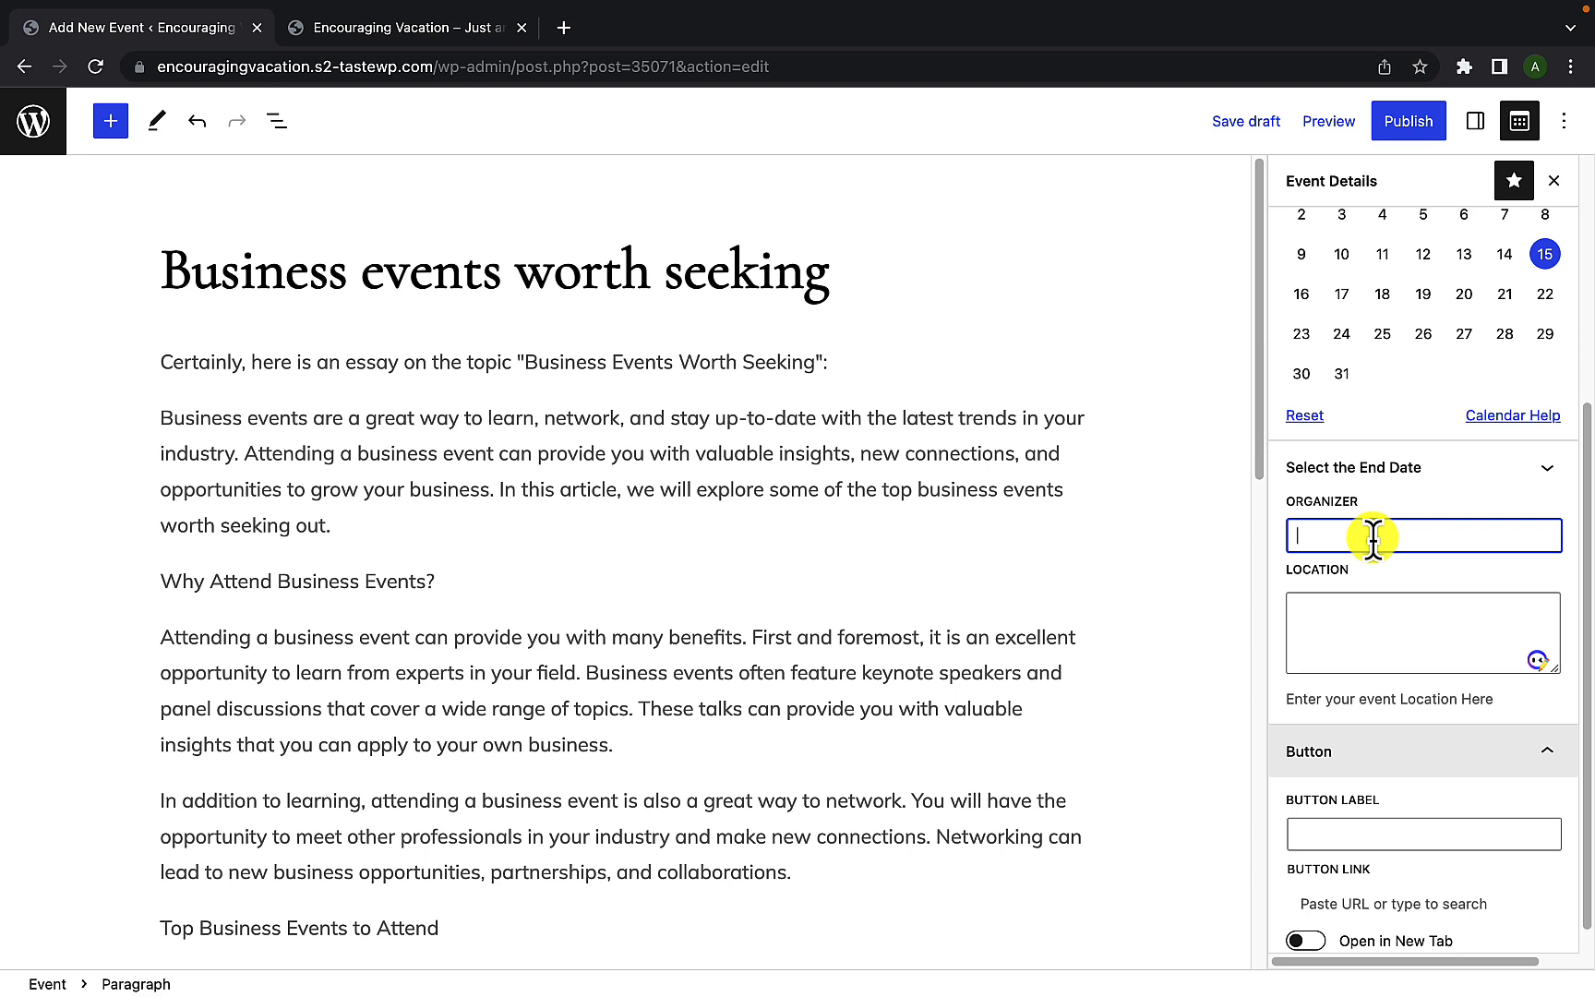
{"action": "type", "text": "WordPress"}
{"action": "left_click", "coordinate": [1366, 605]}
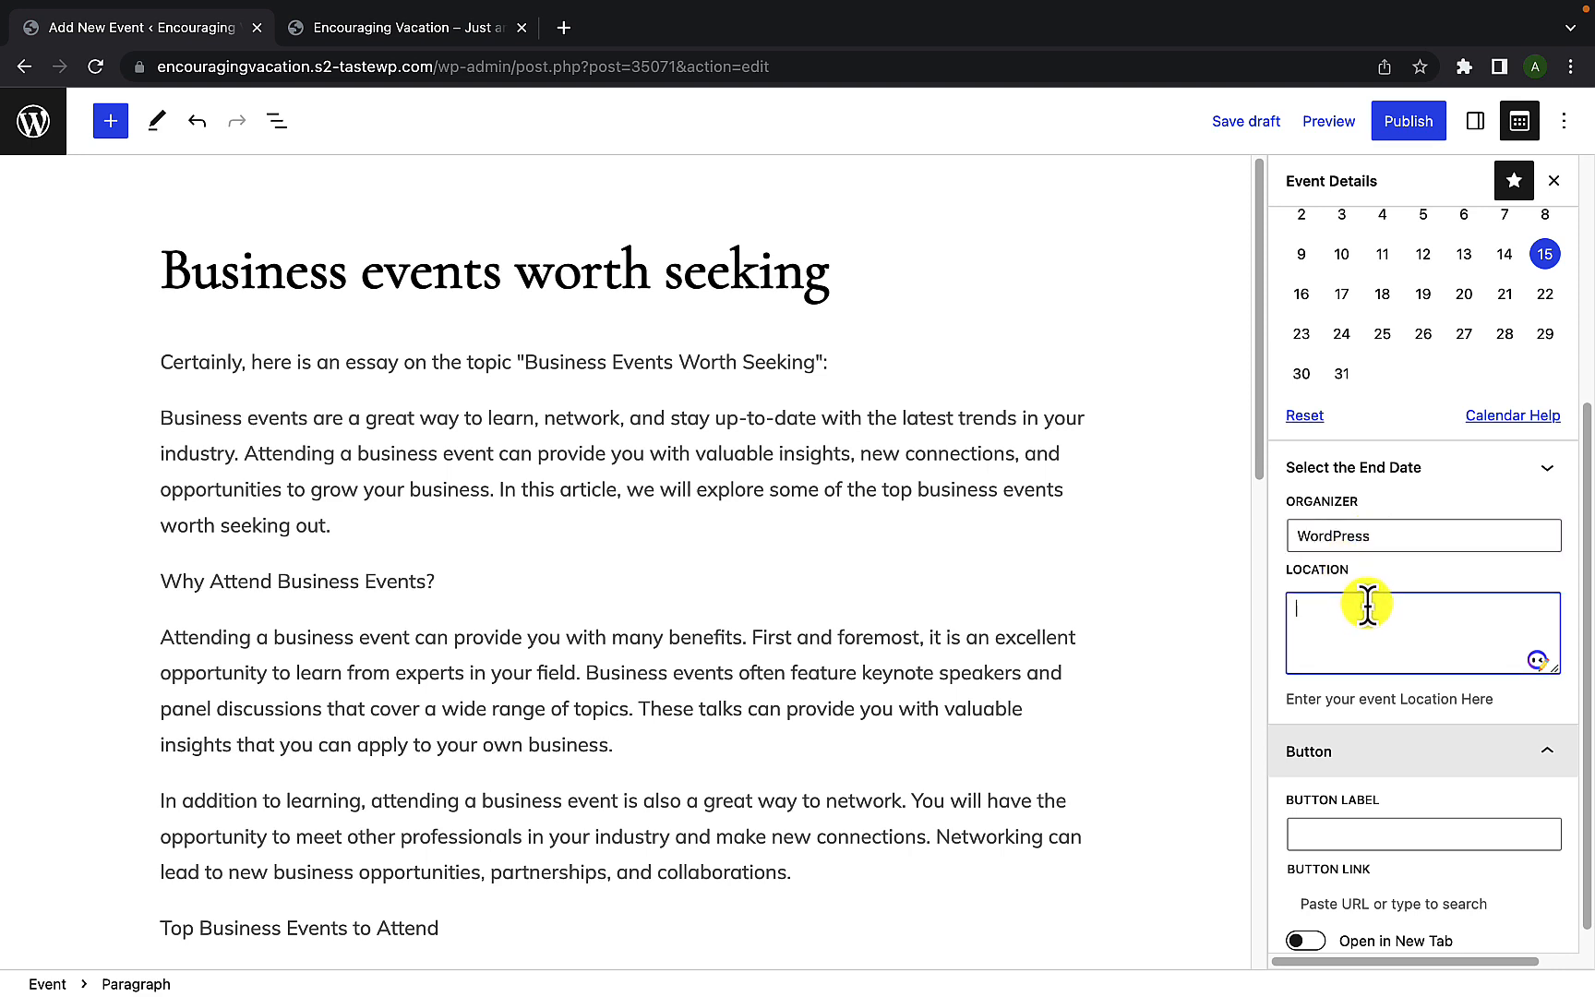
{"action": "type", "text": "Kathmandu"}
{"action": "left_click", "coordinate": [1412, 124]}
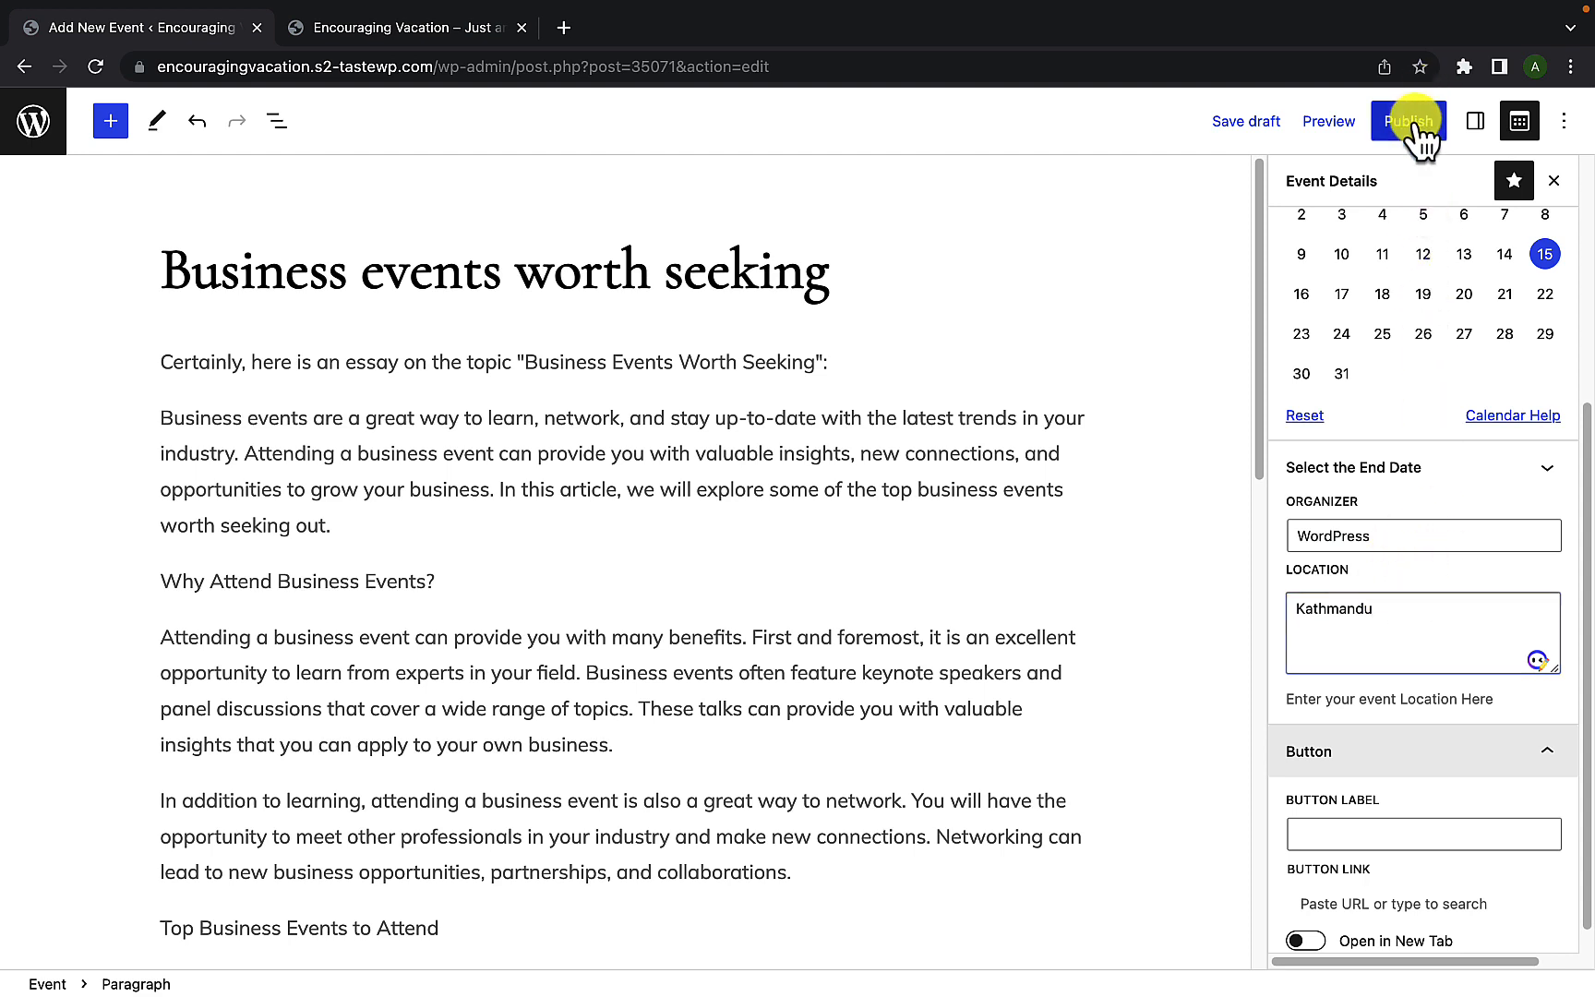
{"action": "left_click", "coordinate": [1414, 121]}
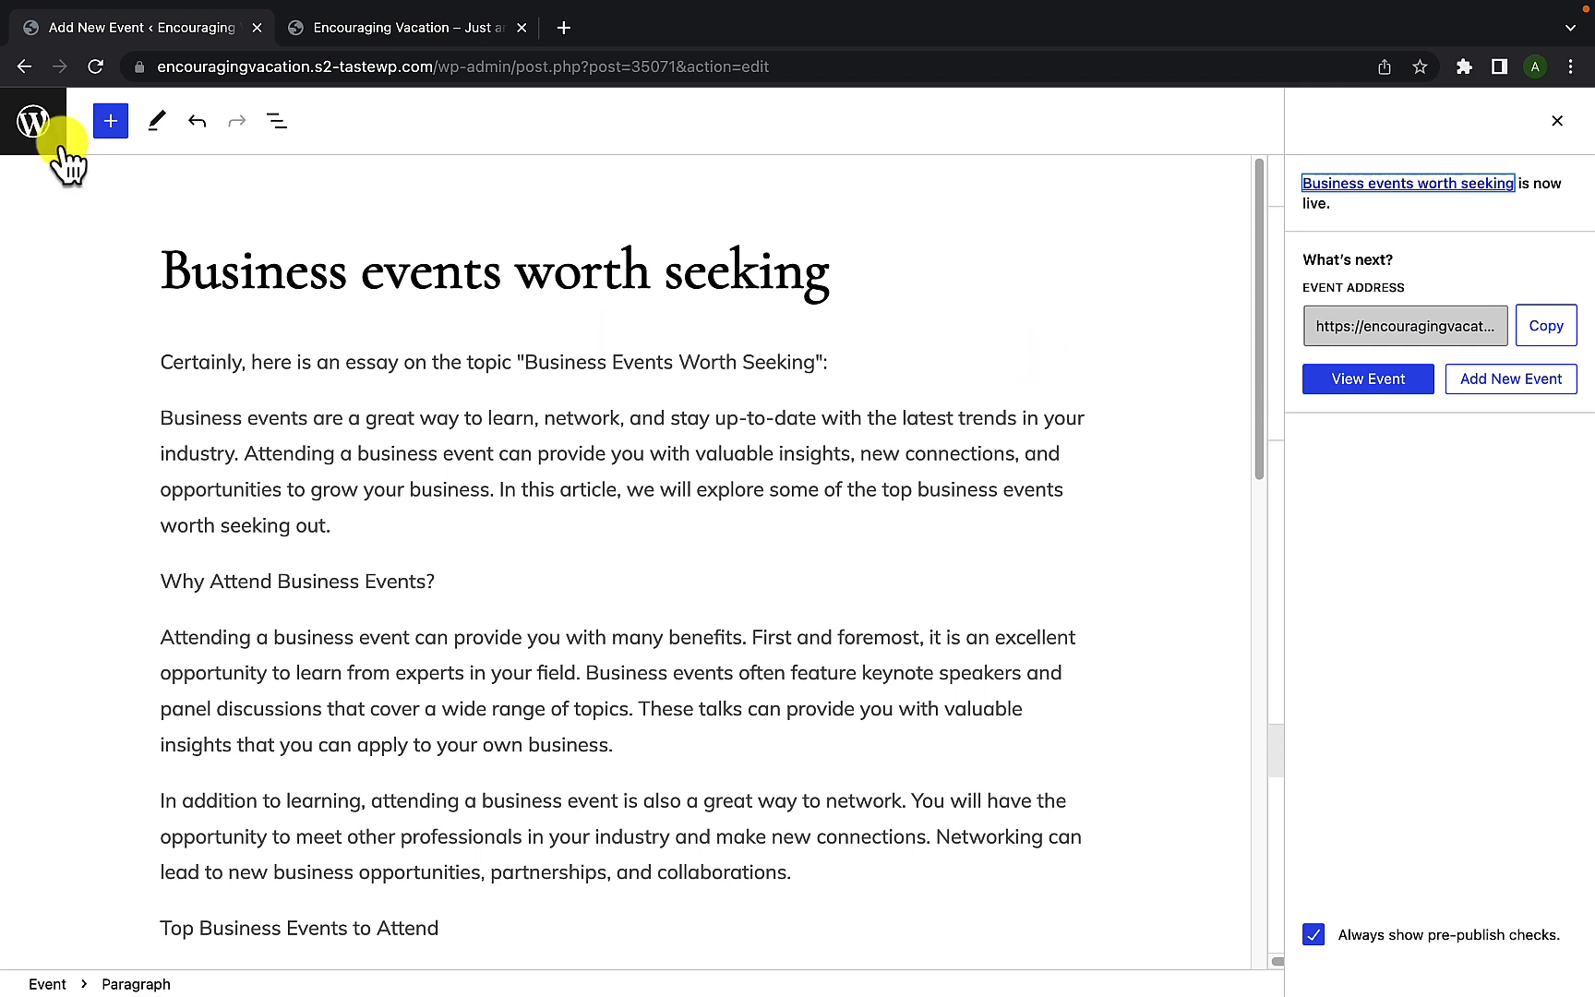
- Return to the WordPress admin and create a new page titled "Events Page"
{"action": "left_click", "coordinate": [24, 78]}
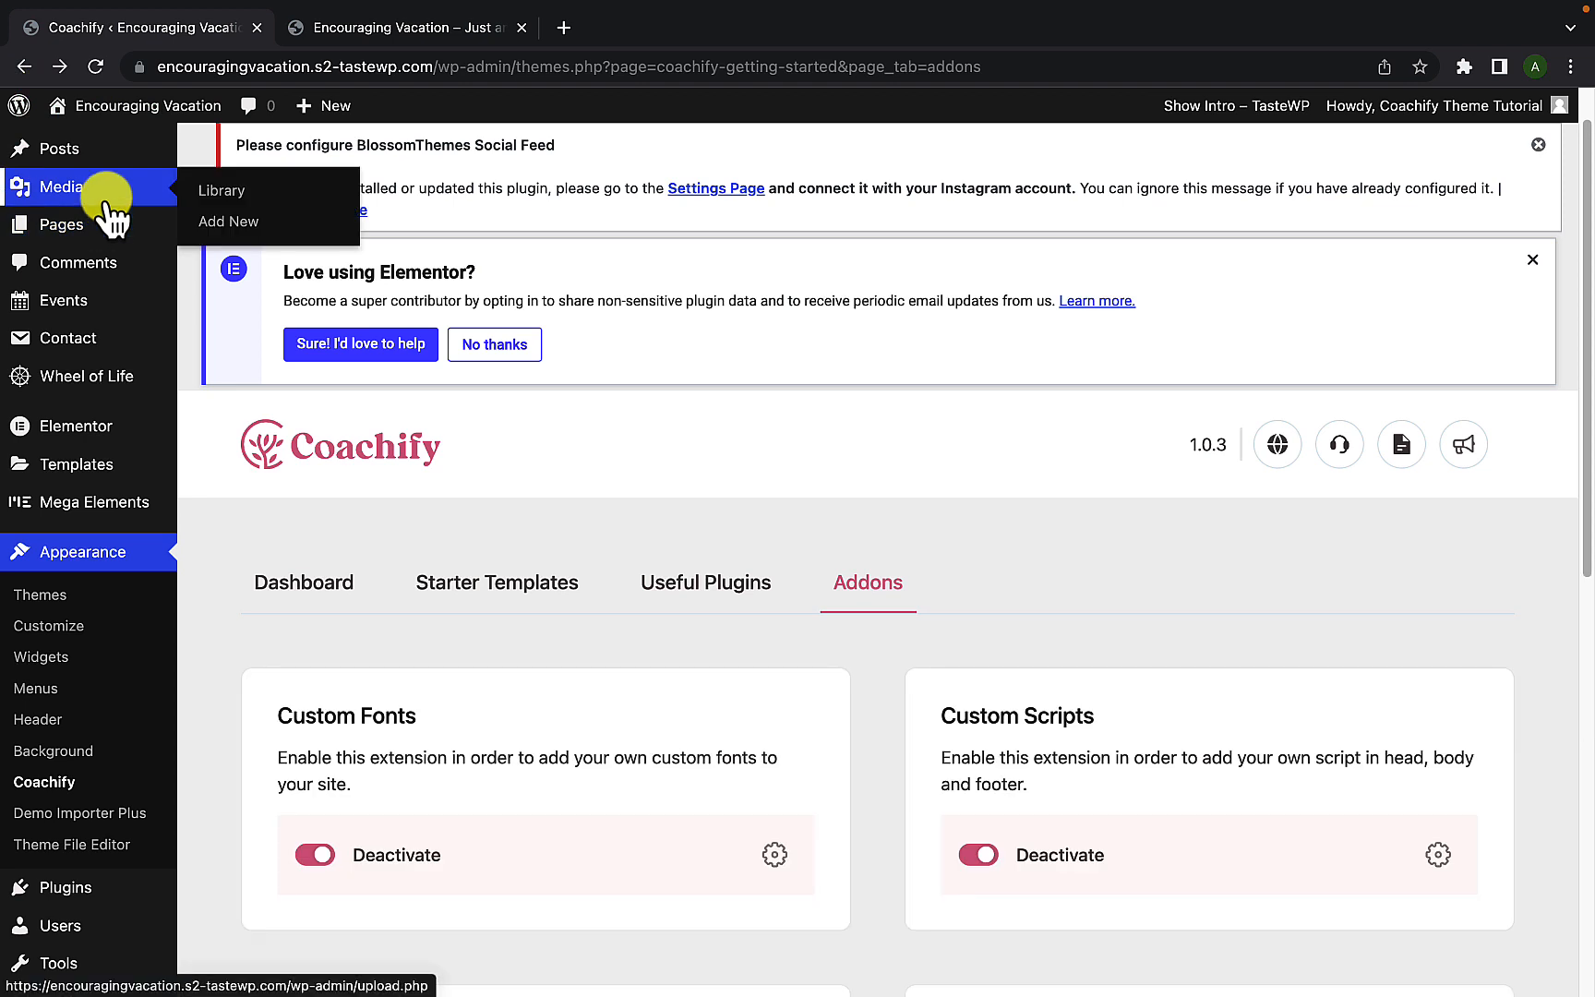
{"action": "mouse_move", "coordinate": [83, 232]}
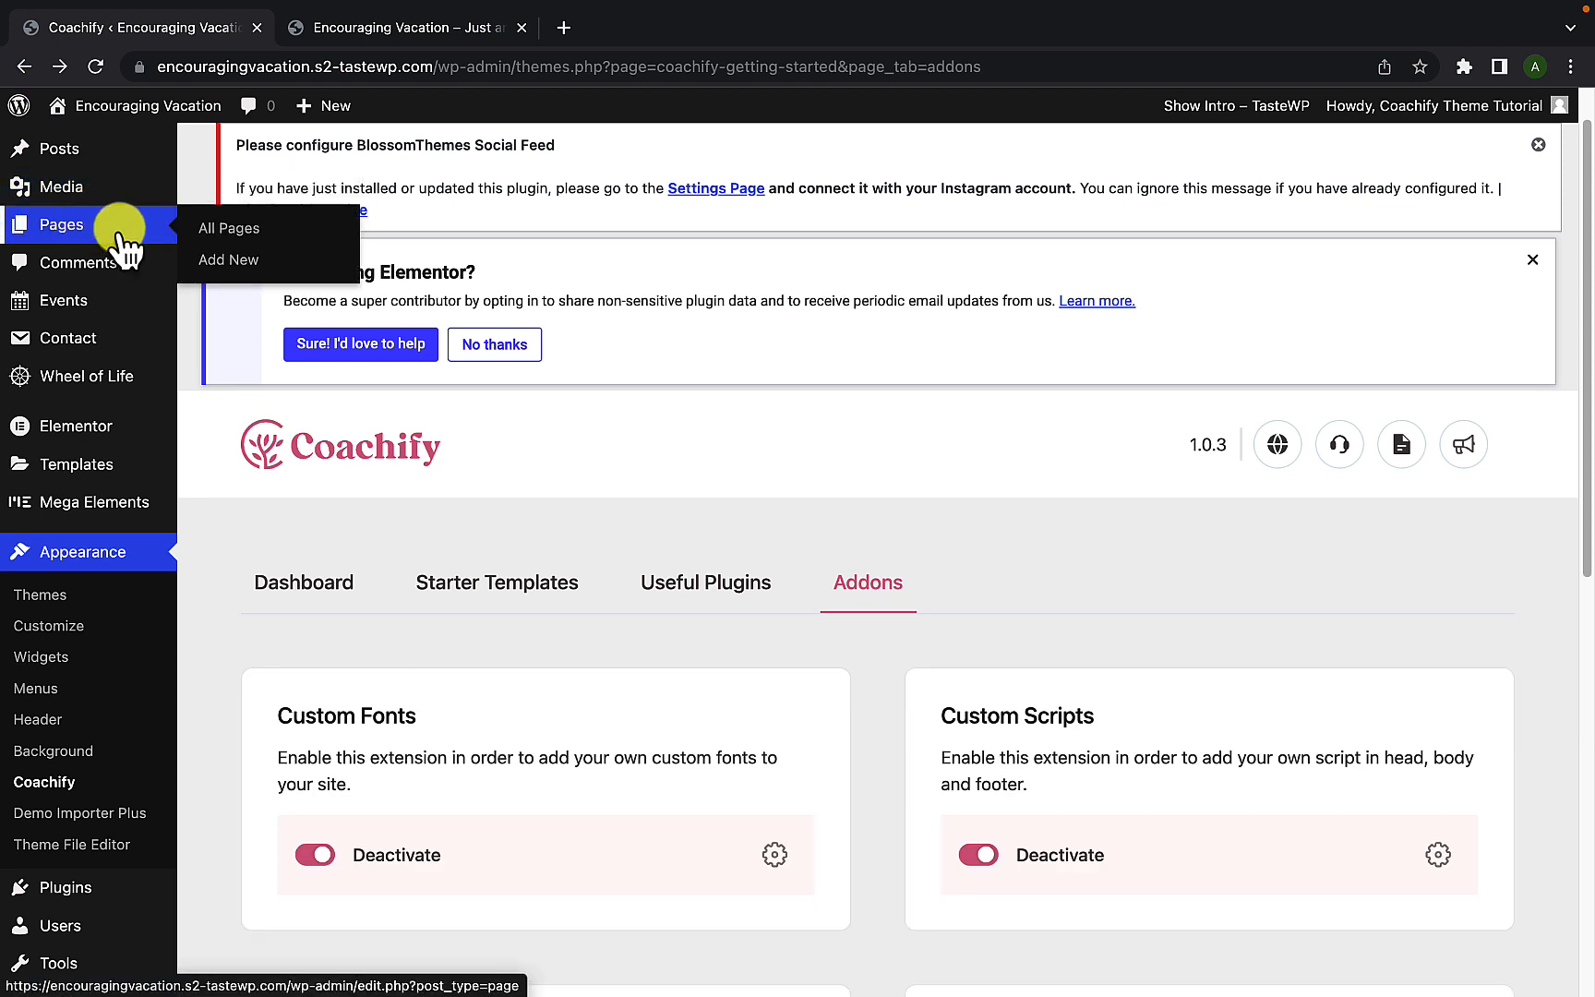
{"action": "left_click", "coordinate": [251, 263]}
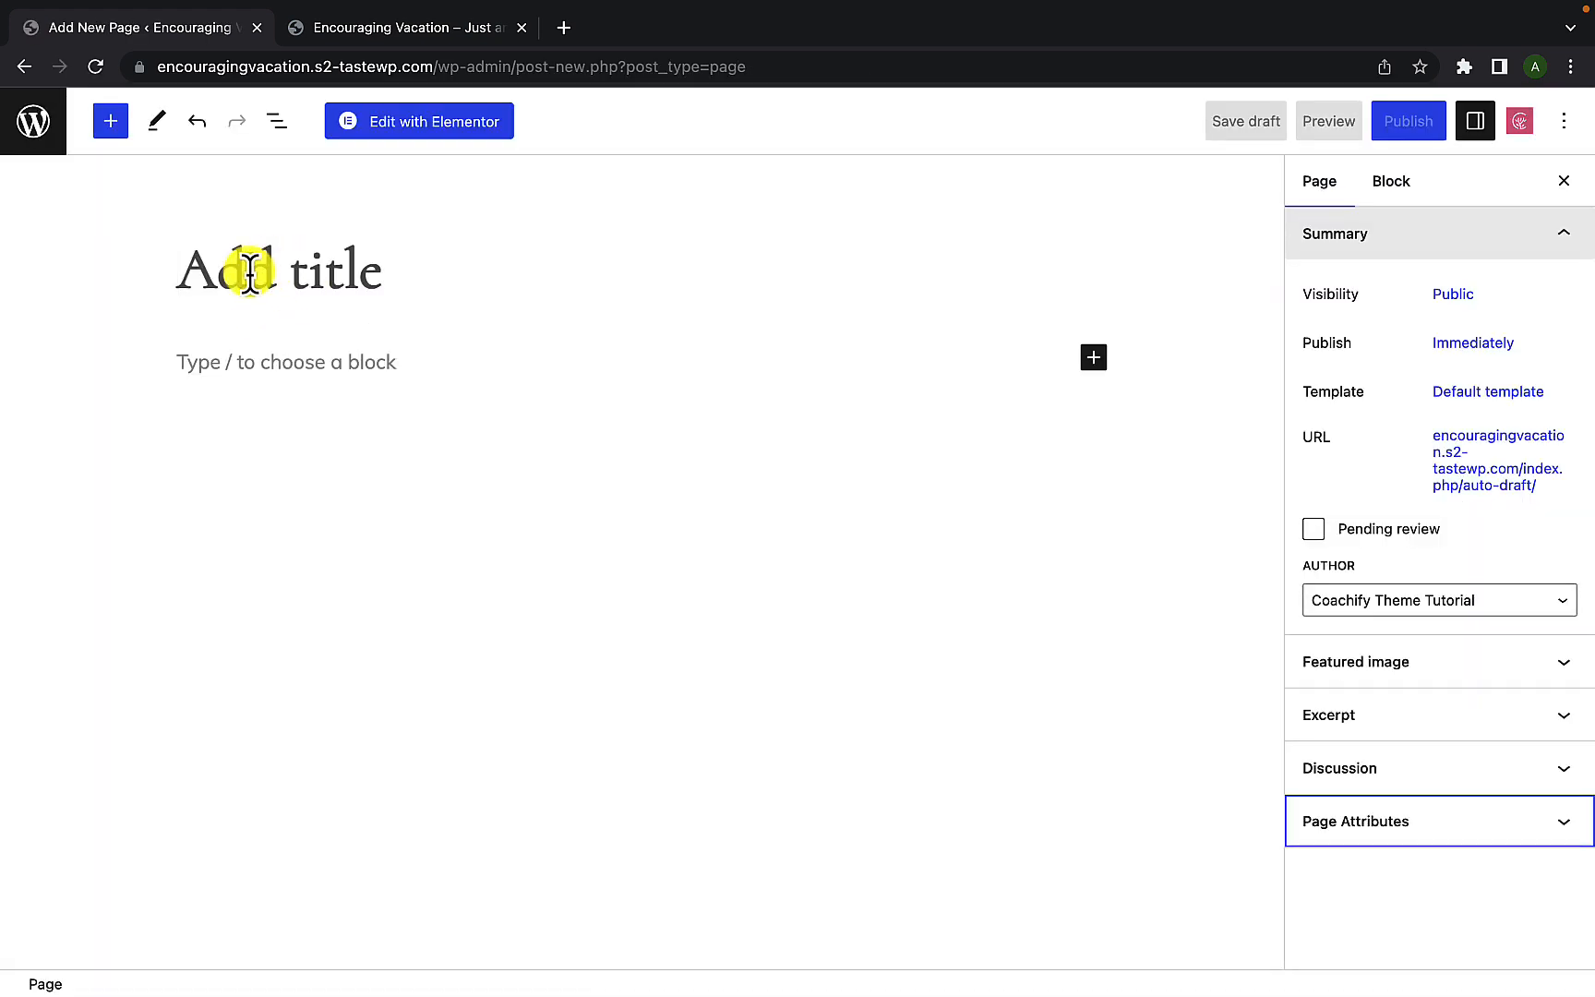
{"action": "left_click", "coordinate": [251, 272]}
{"action": "type", "text": "E"}
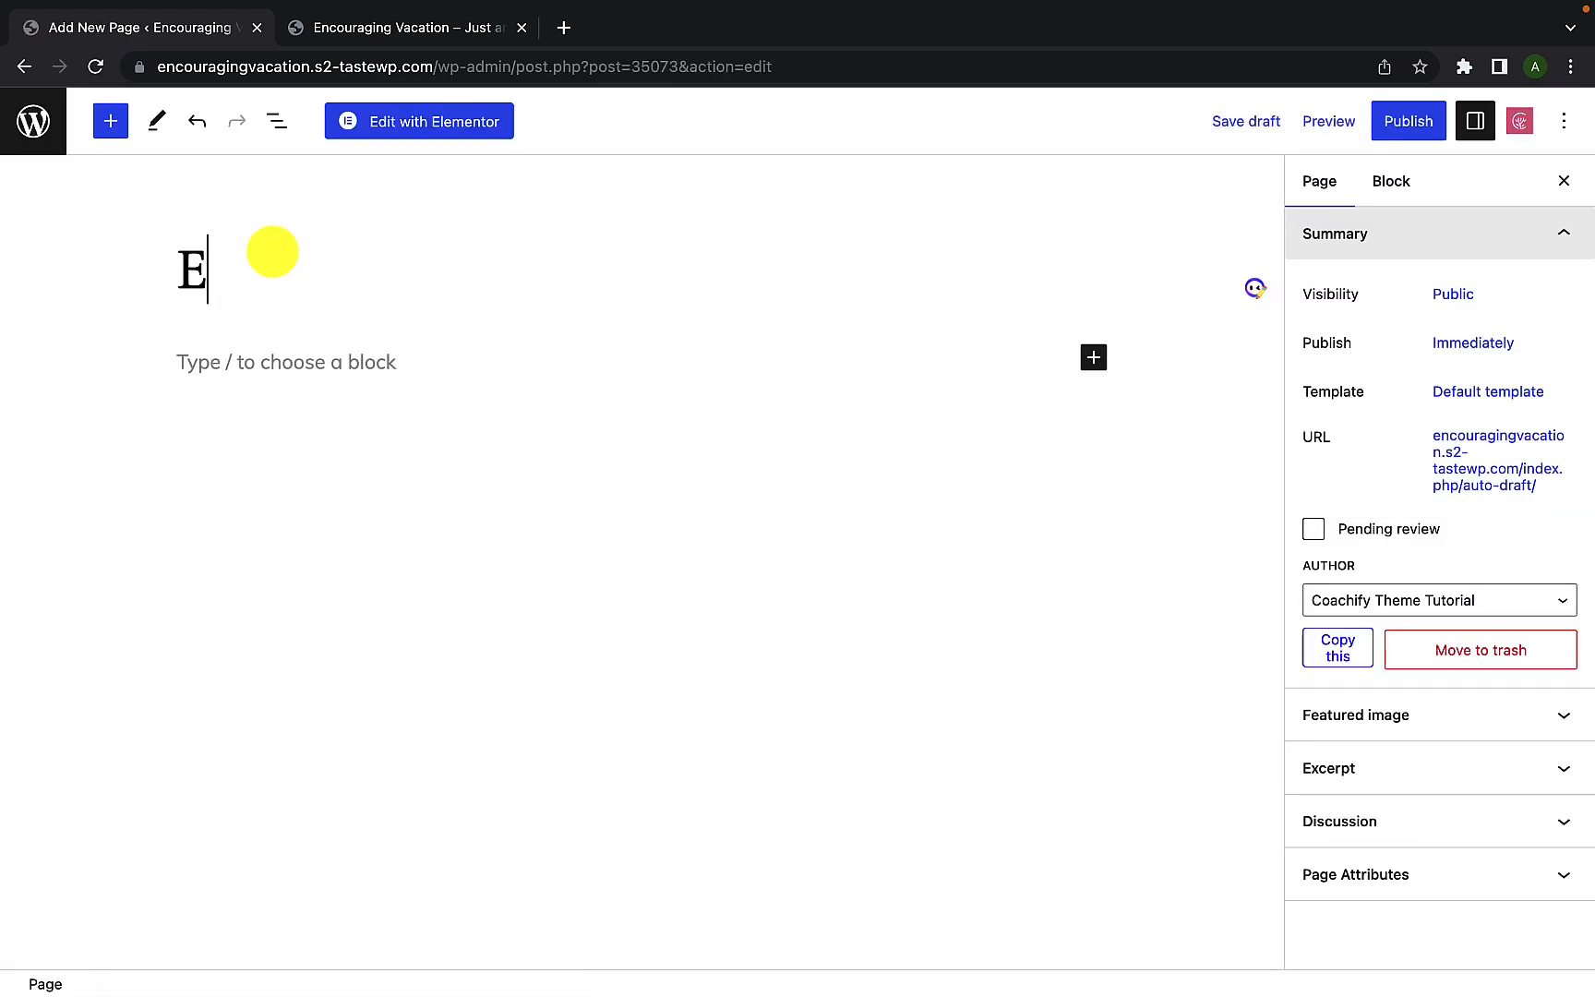
{"action": "type", "text": "vents "}
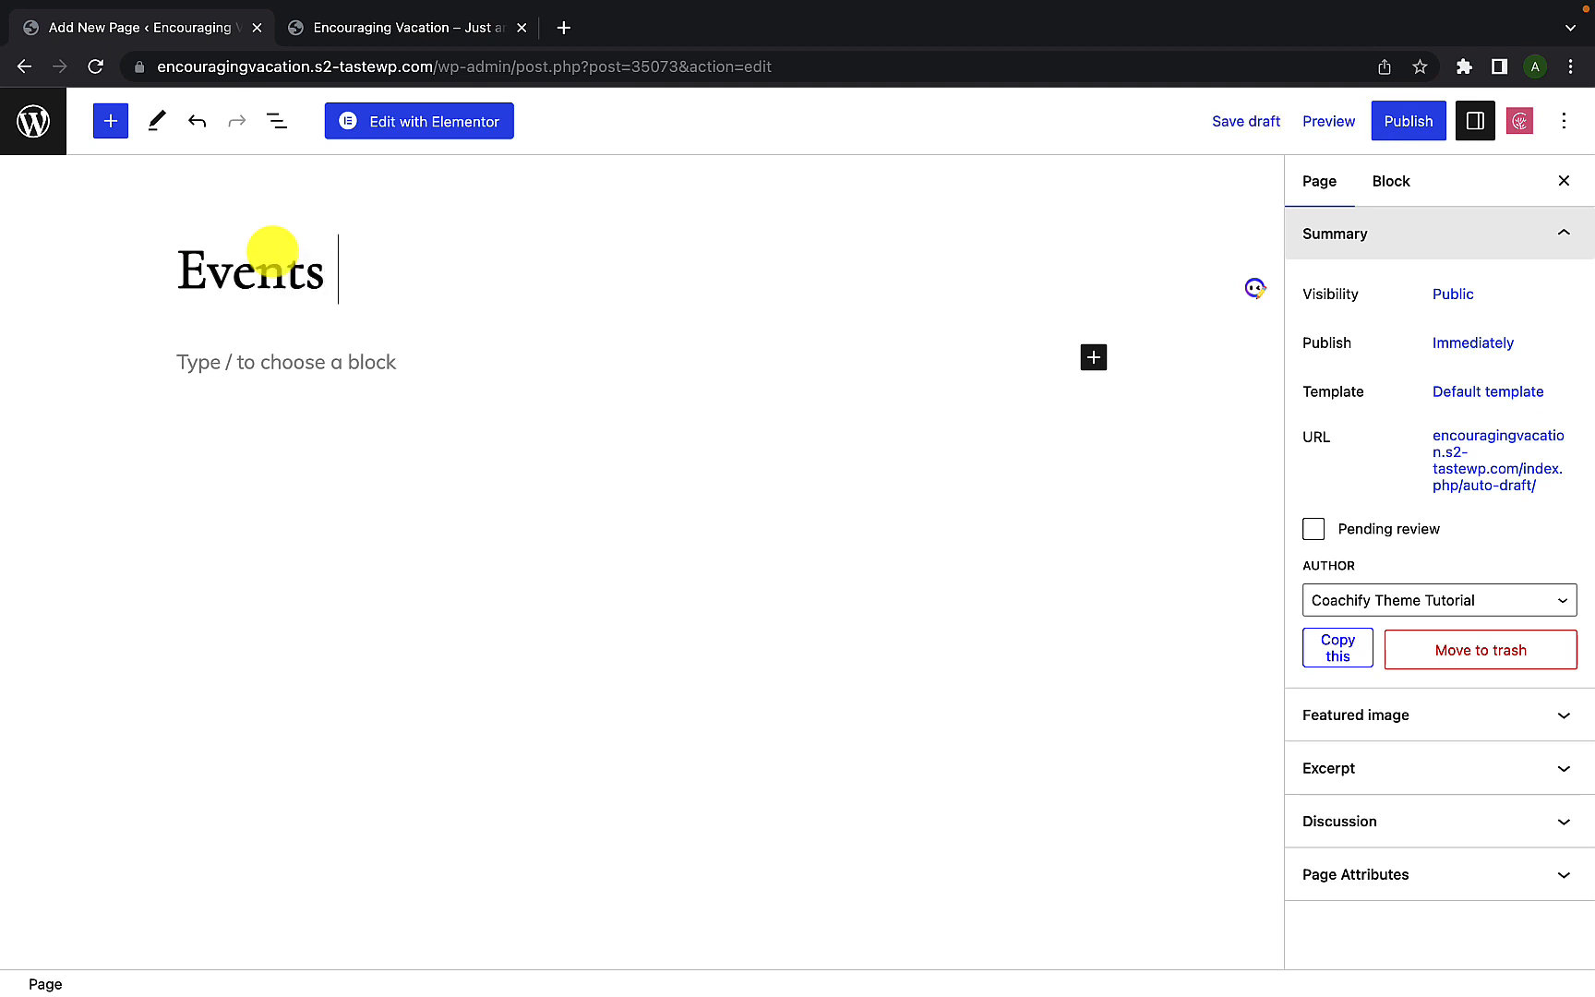
{"action": "type", "text": "Page"}
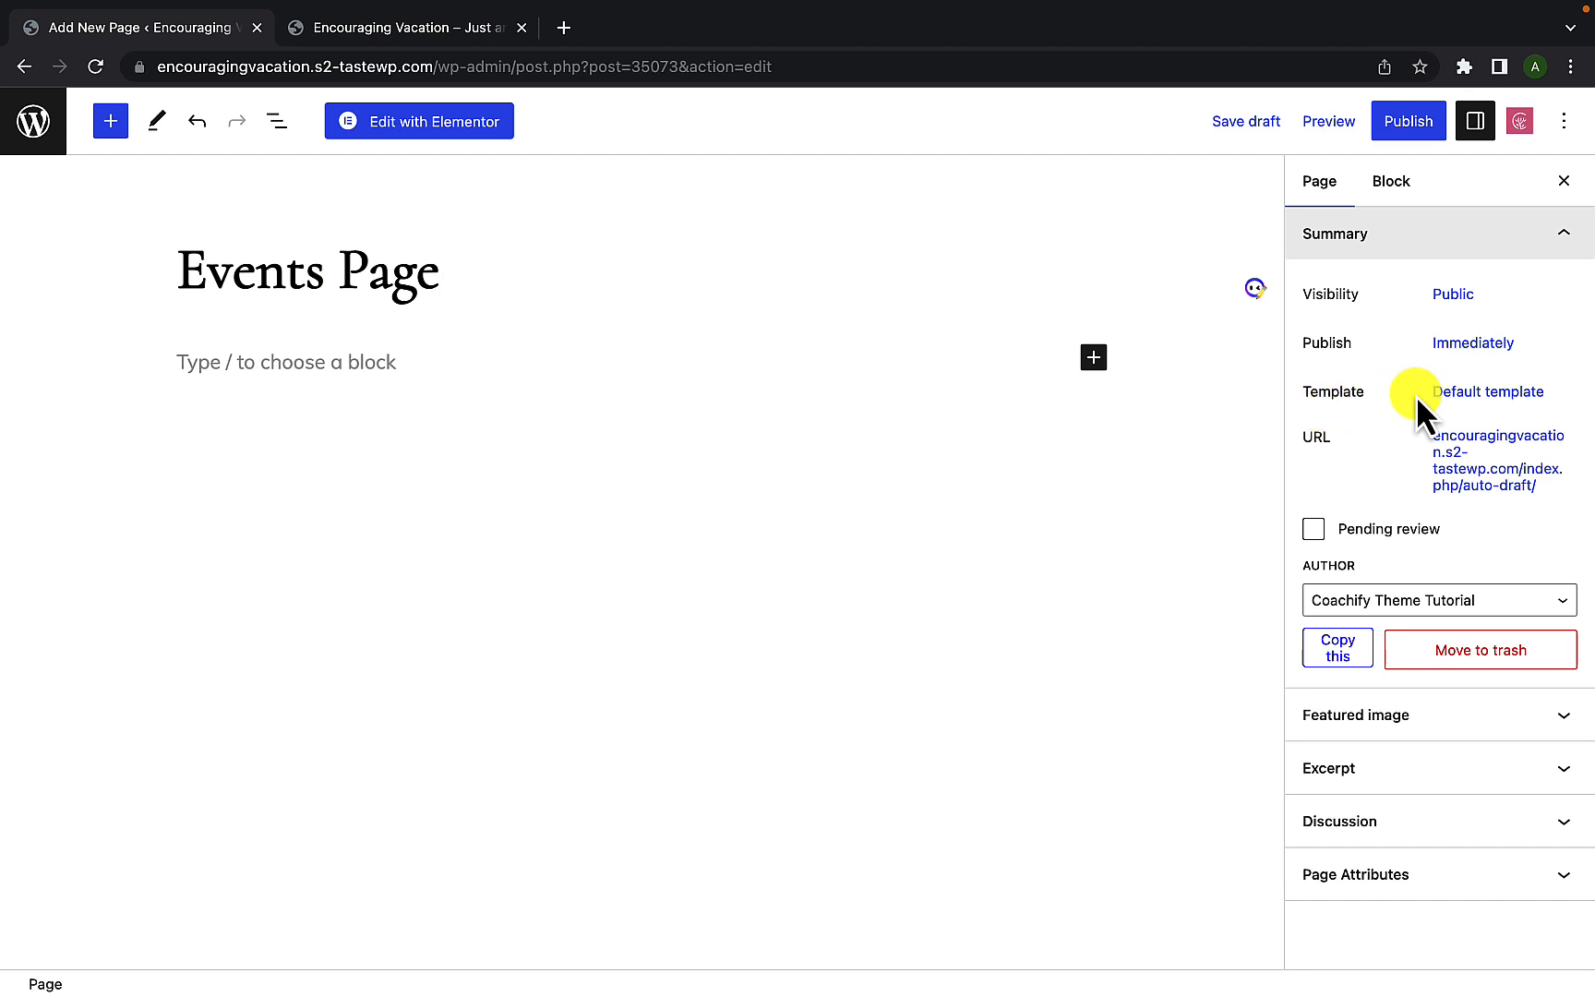
- Assign the Event Page template to the new page and publish it
{"action": "left_click", "coordinate": [1499, 397]}
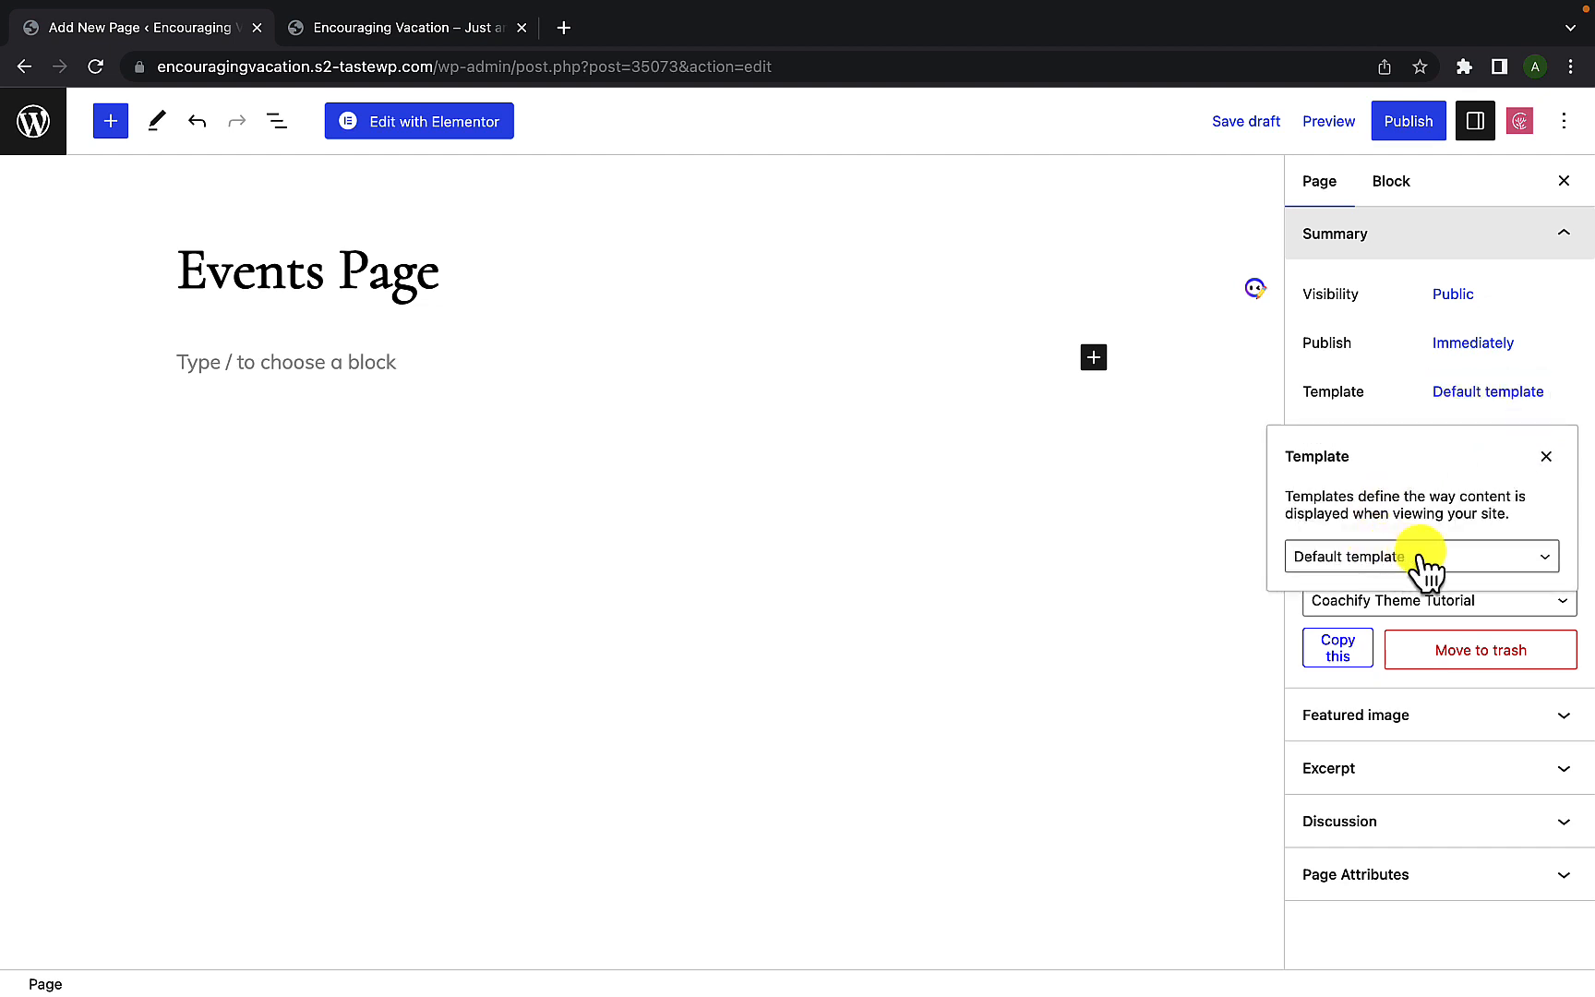
{"action": "left_click", "coordinate": [1546, 558]}
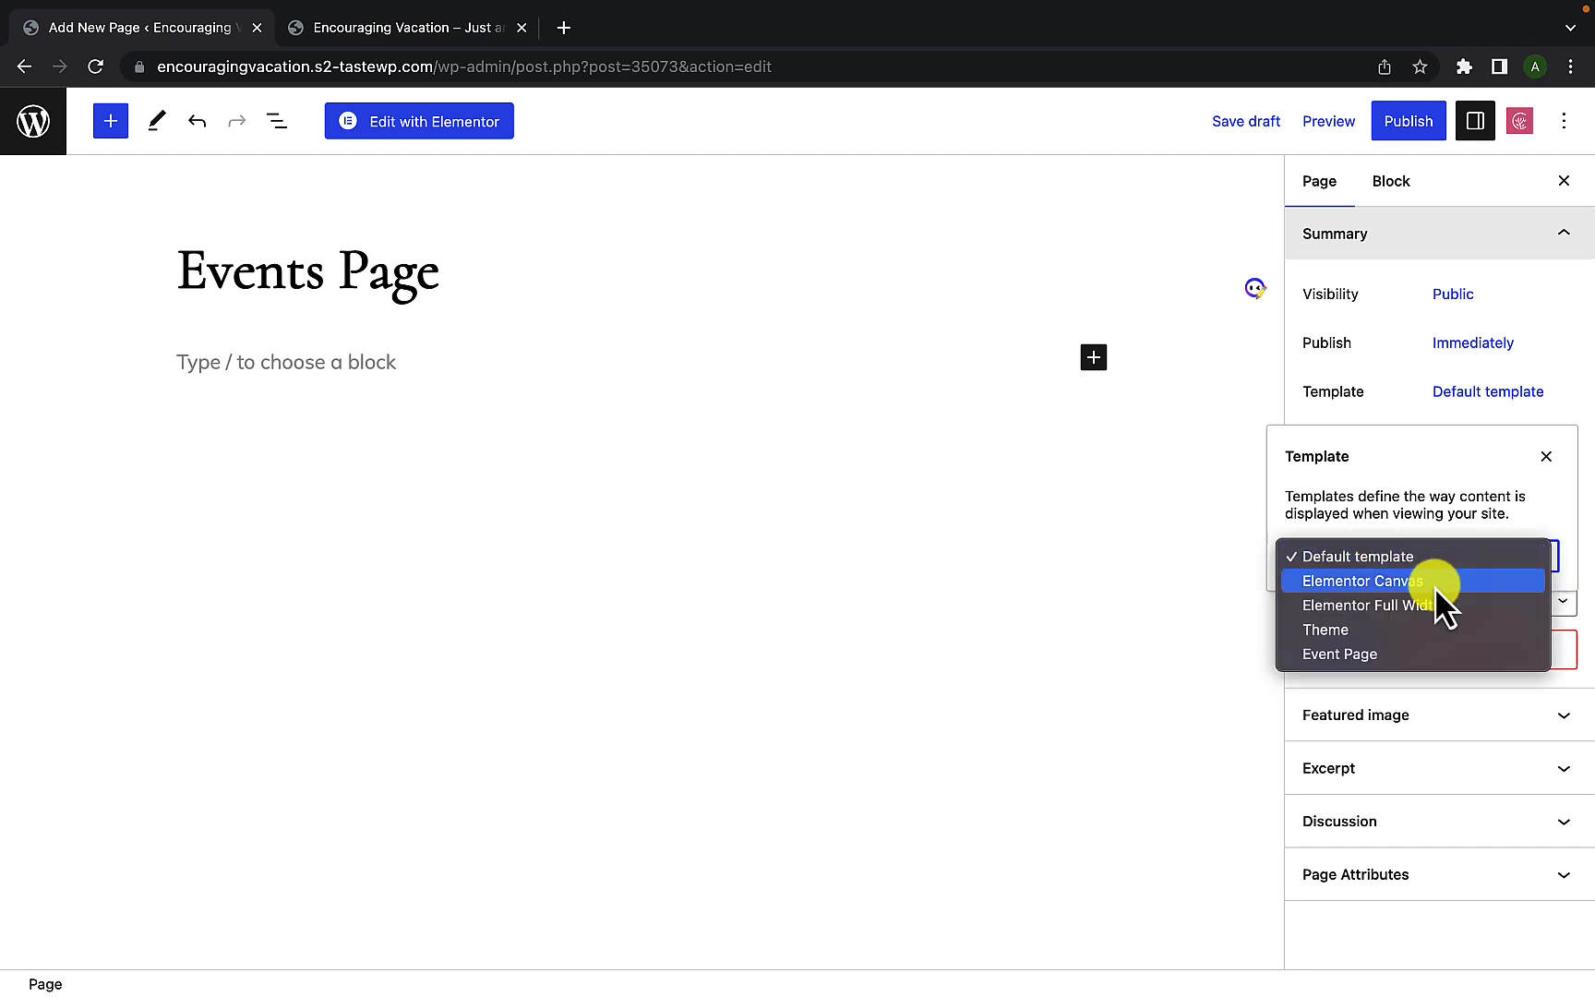
{"action": "left_click", "coordinate": [1372, 654]}
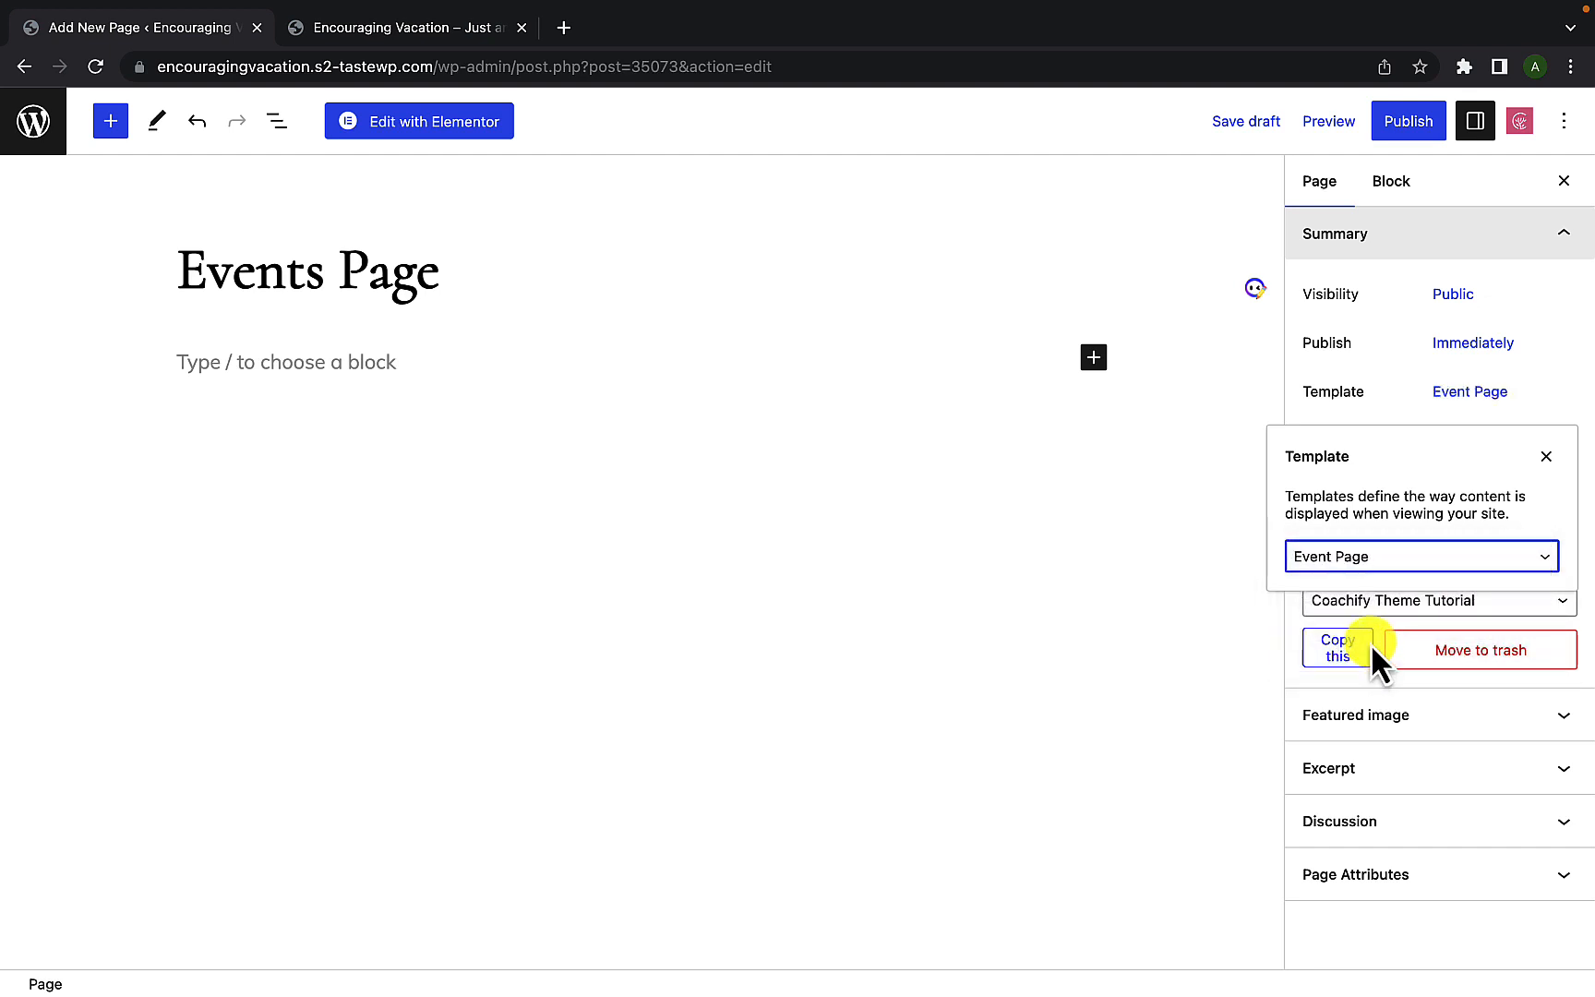
{"action": "left_click", "coordinate": [1409, 125]}
{"action": "left_click", "coordinate": [1409, 125]}
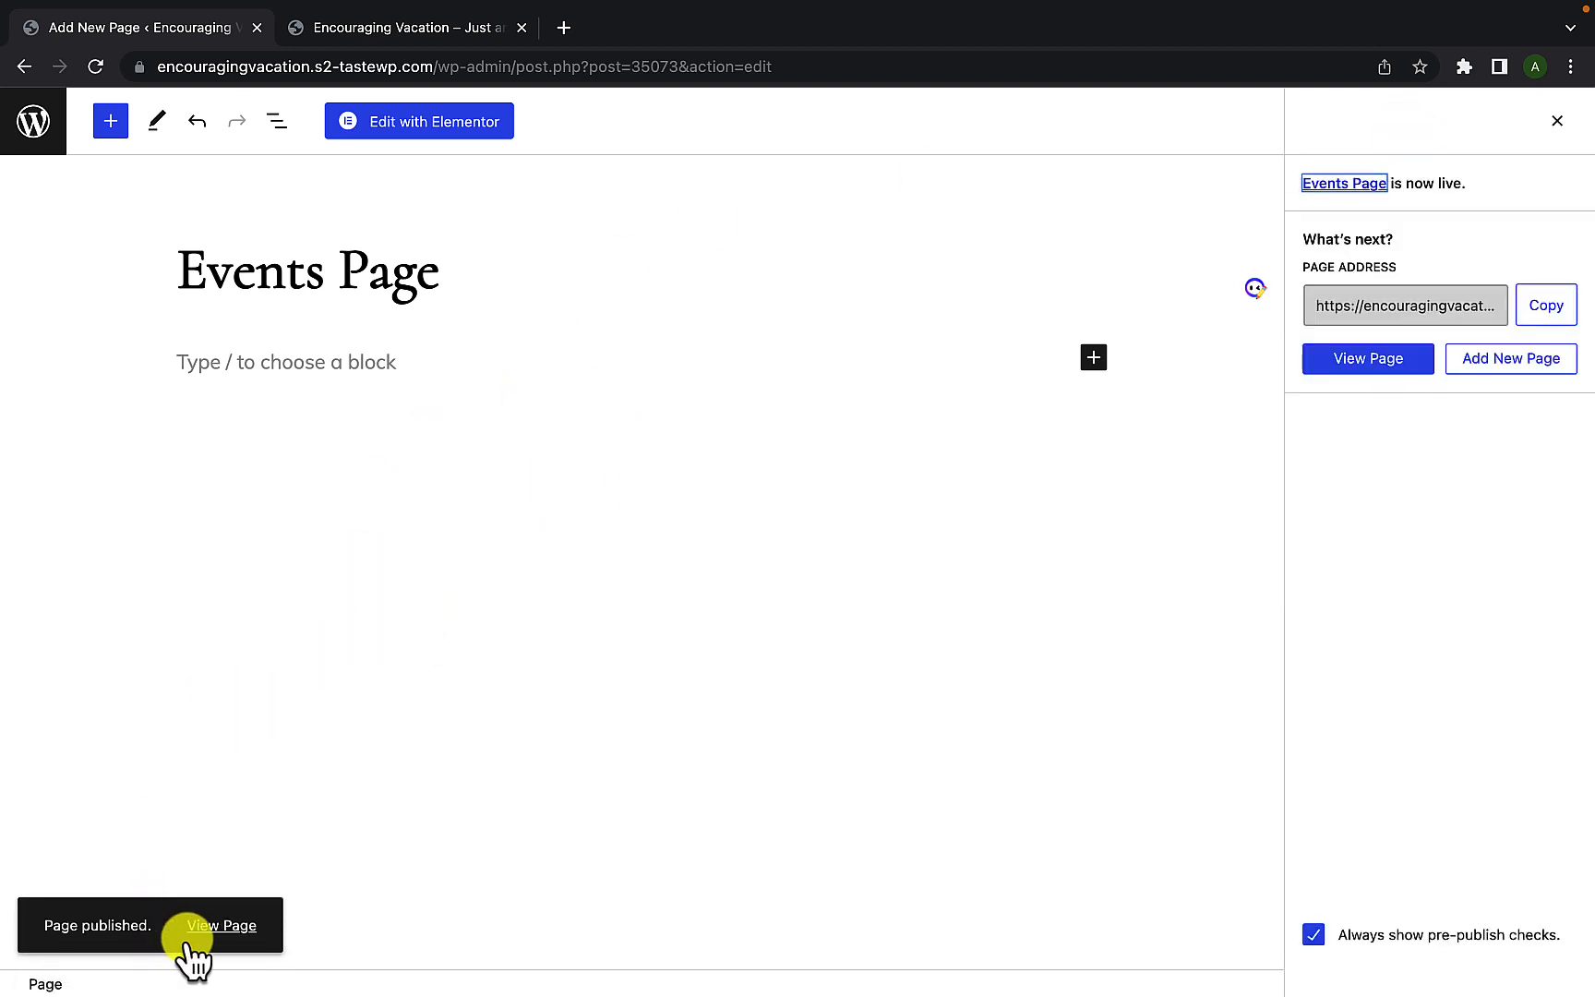
- Open the published Events Page in a new browser tab and examine its upcoming events listing
{"action": "right_click", "coordinate": [243, 927]}
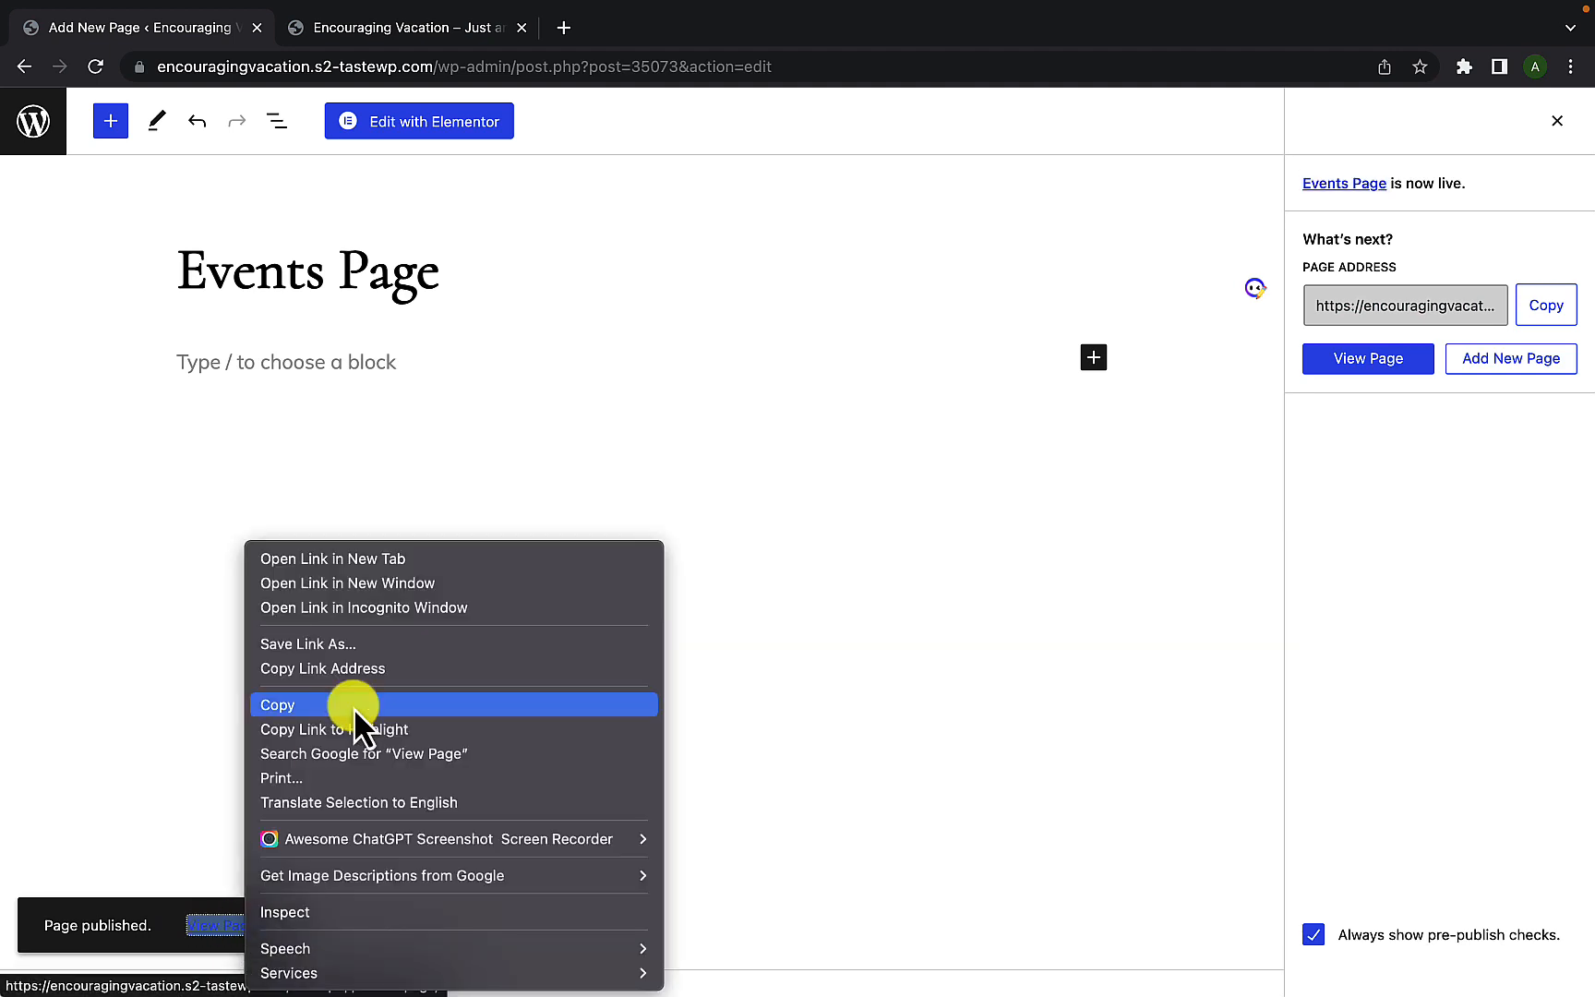
{"action": "left_click", "coordinate": [378, 556]}
{"action": "left_click", "coordinate": [349, 29]}
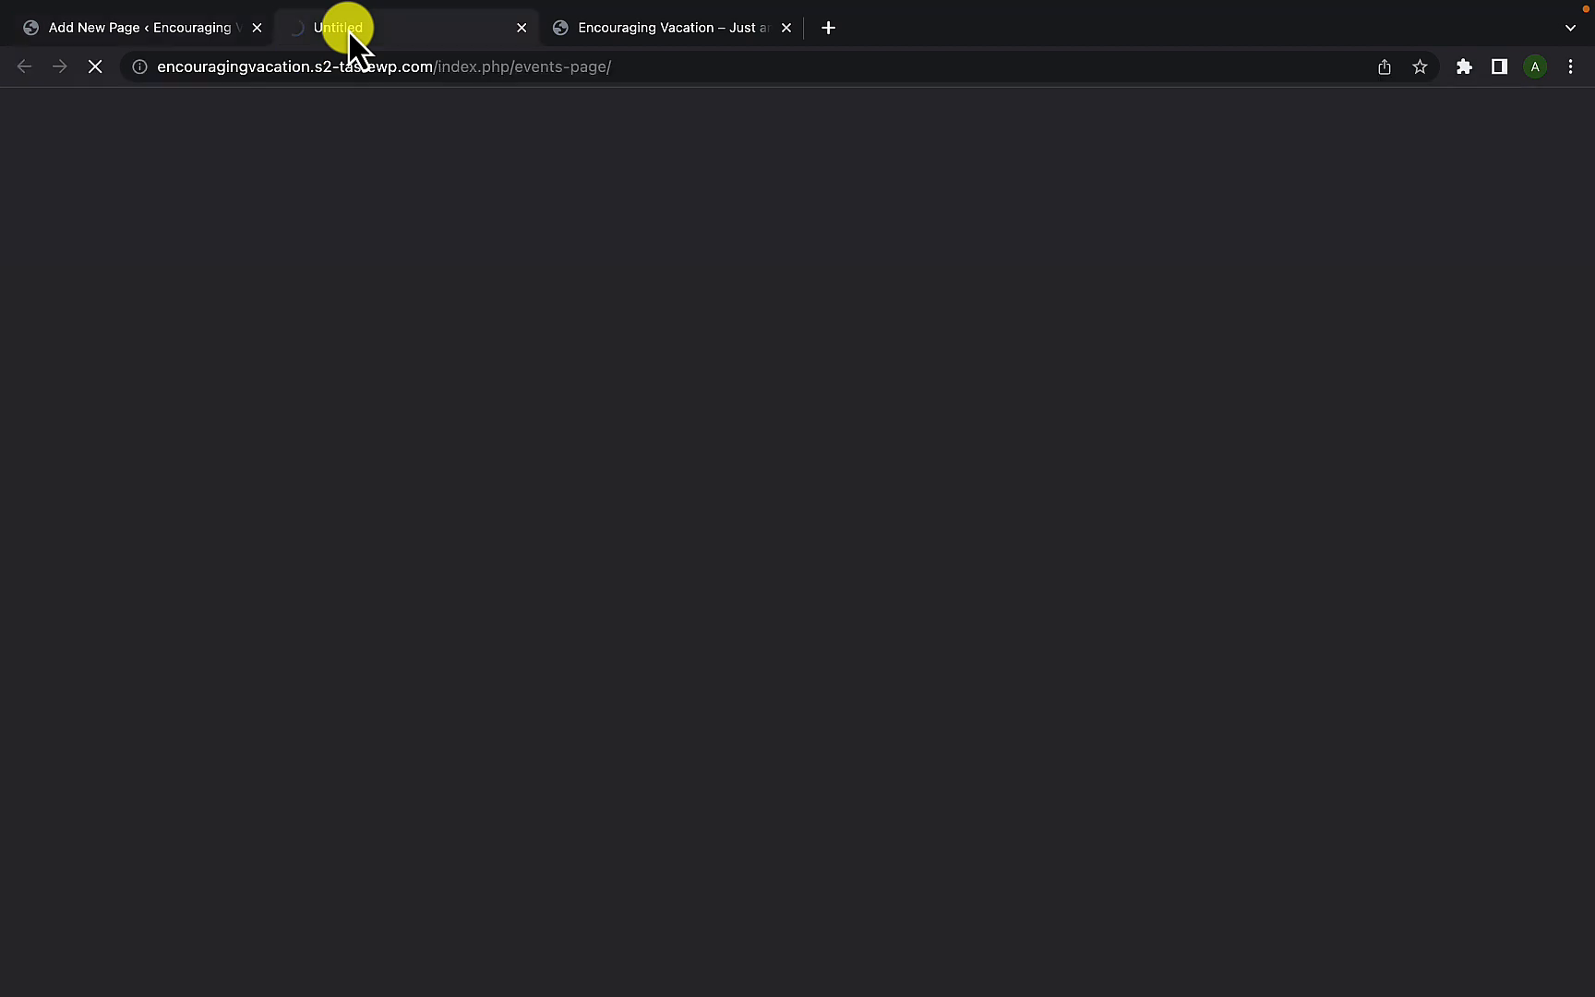
{"action": "scroll", "coordinate": [605, 517], "scroll_direction": "down", "scroll_amount": 4}
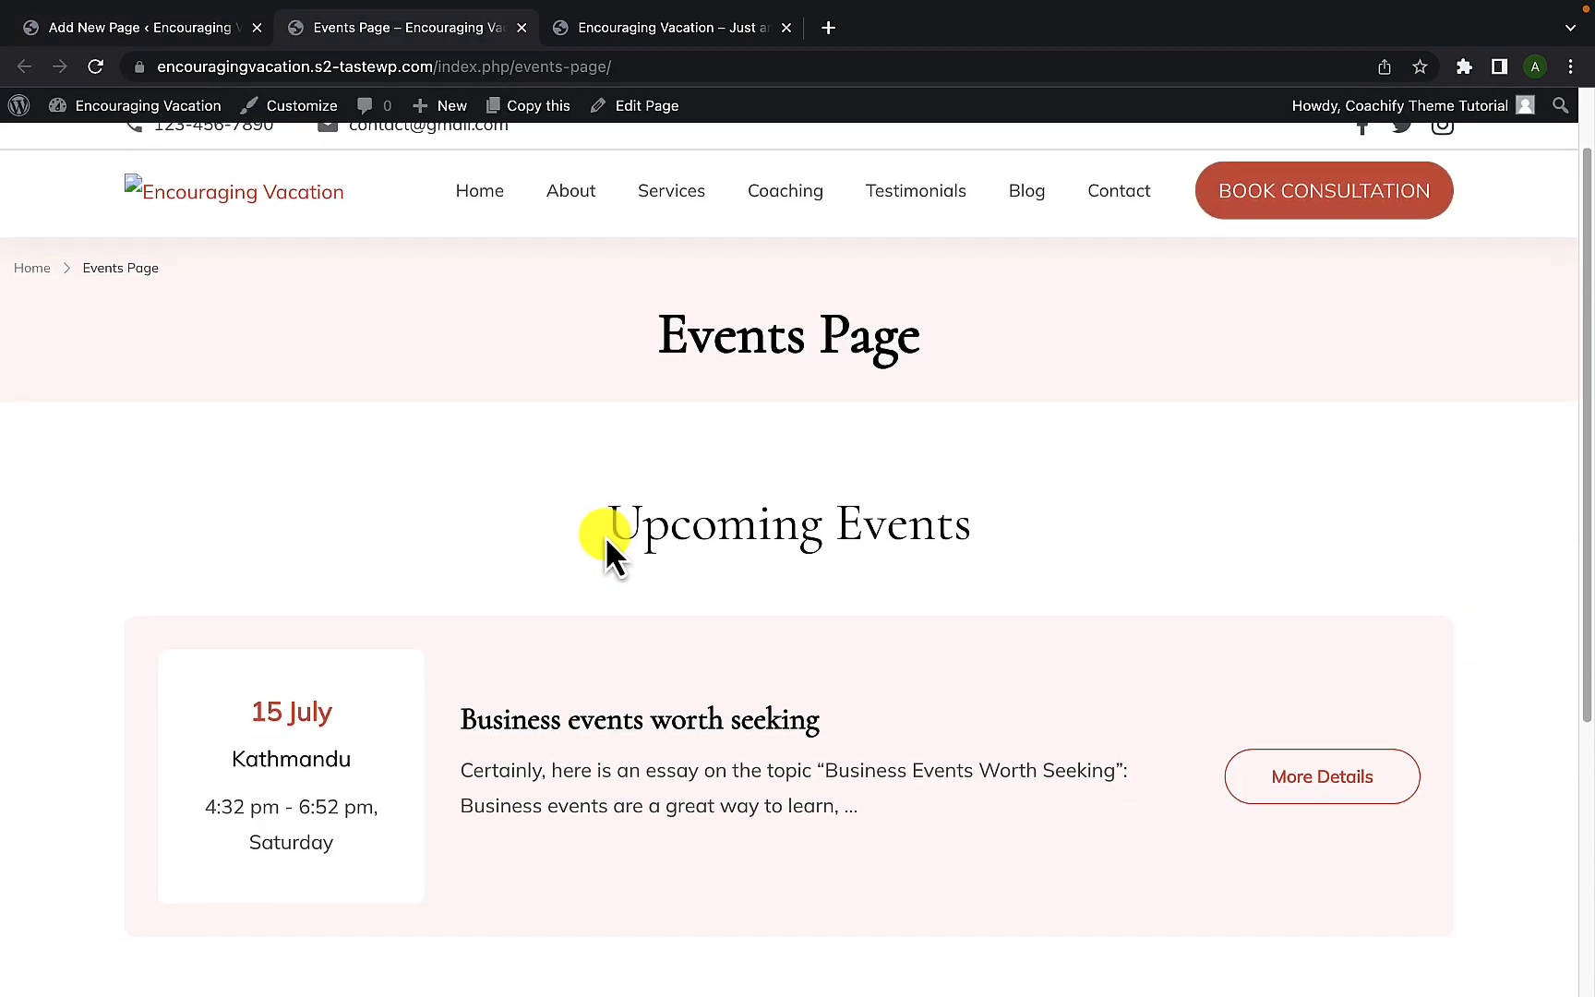
{"action": "scroll", "coordinate": [617, 513], "scroll_direction": "up", "scroll_amount": 1}
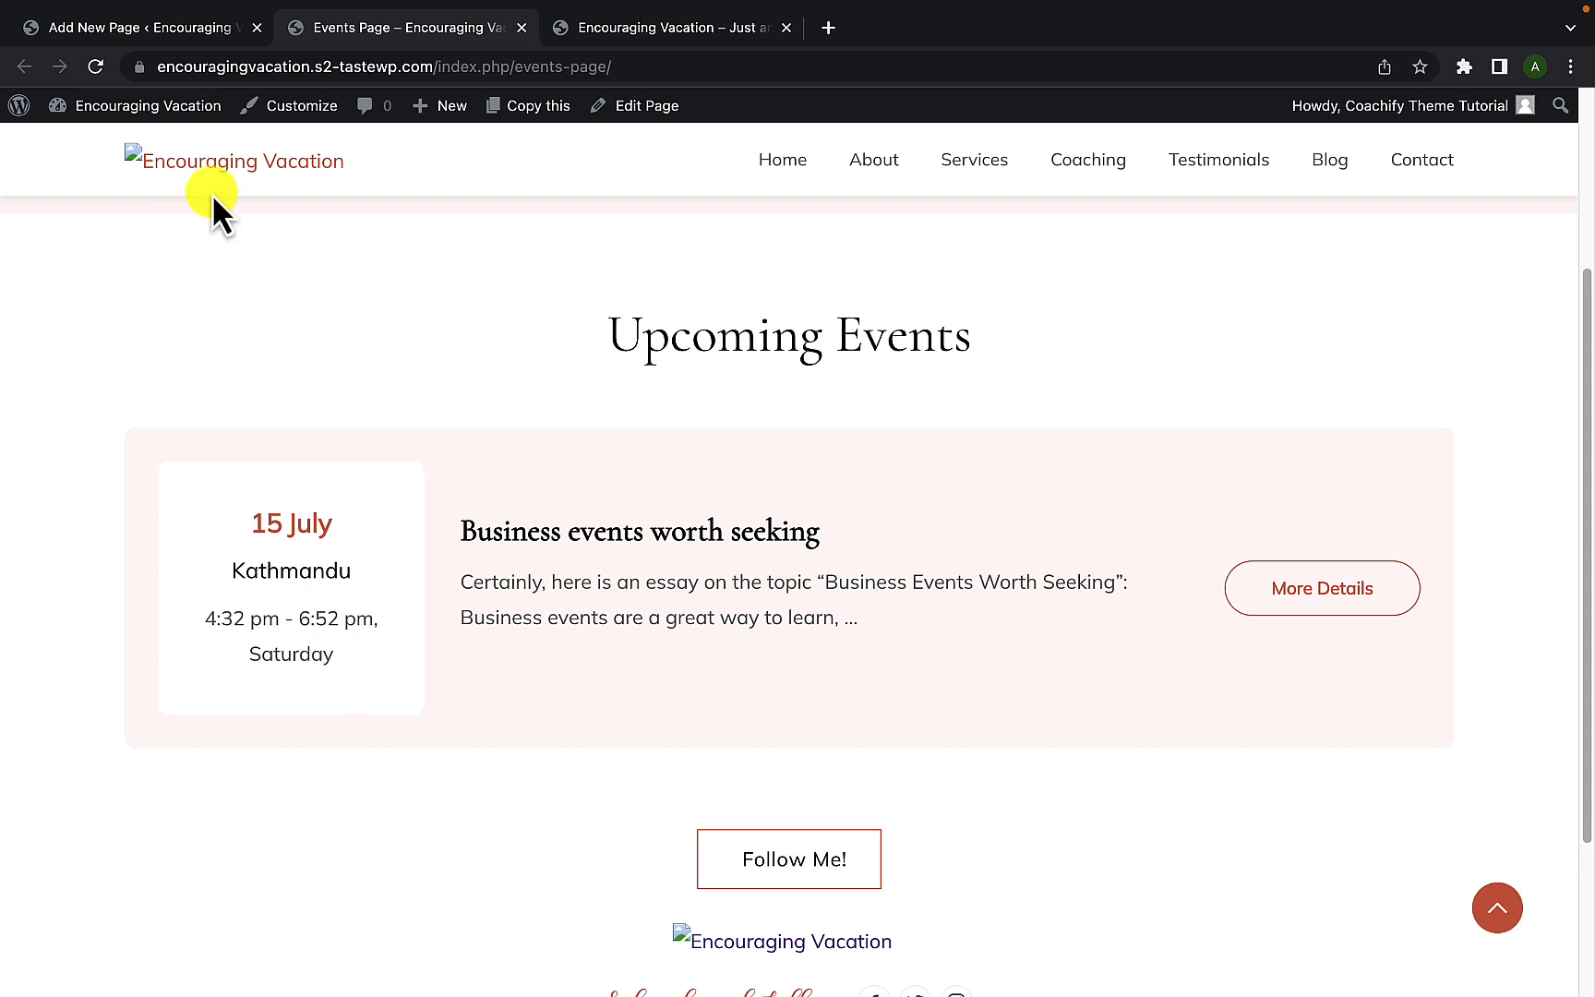
- Go back from the page editor to the Coachify addons screen in the WordPress admin
{"action": "left_click", "coordinate": [203, 35]}
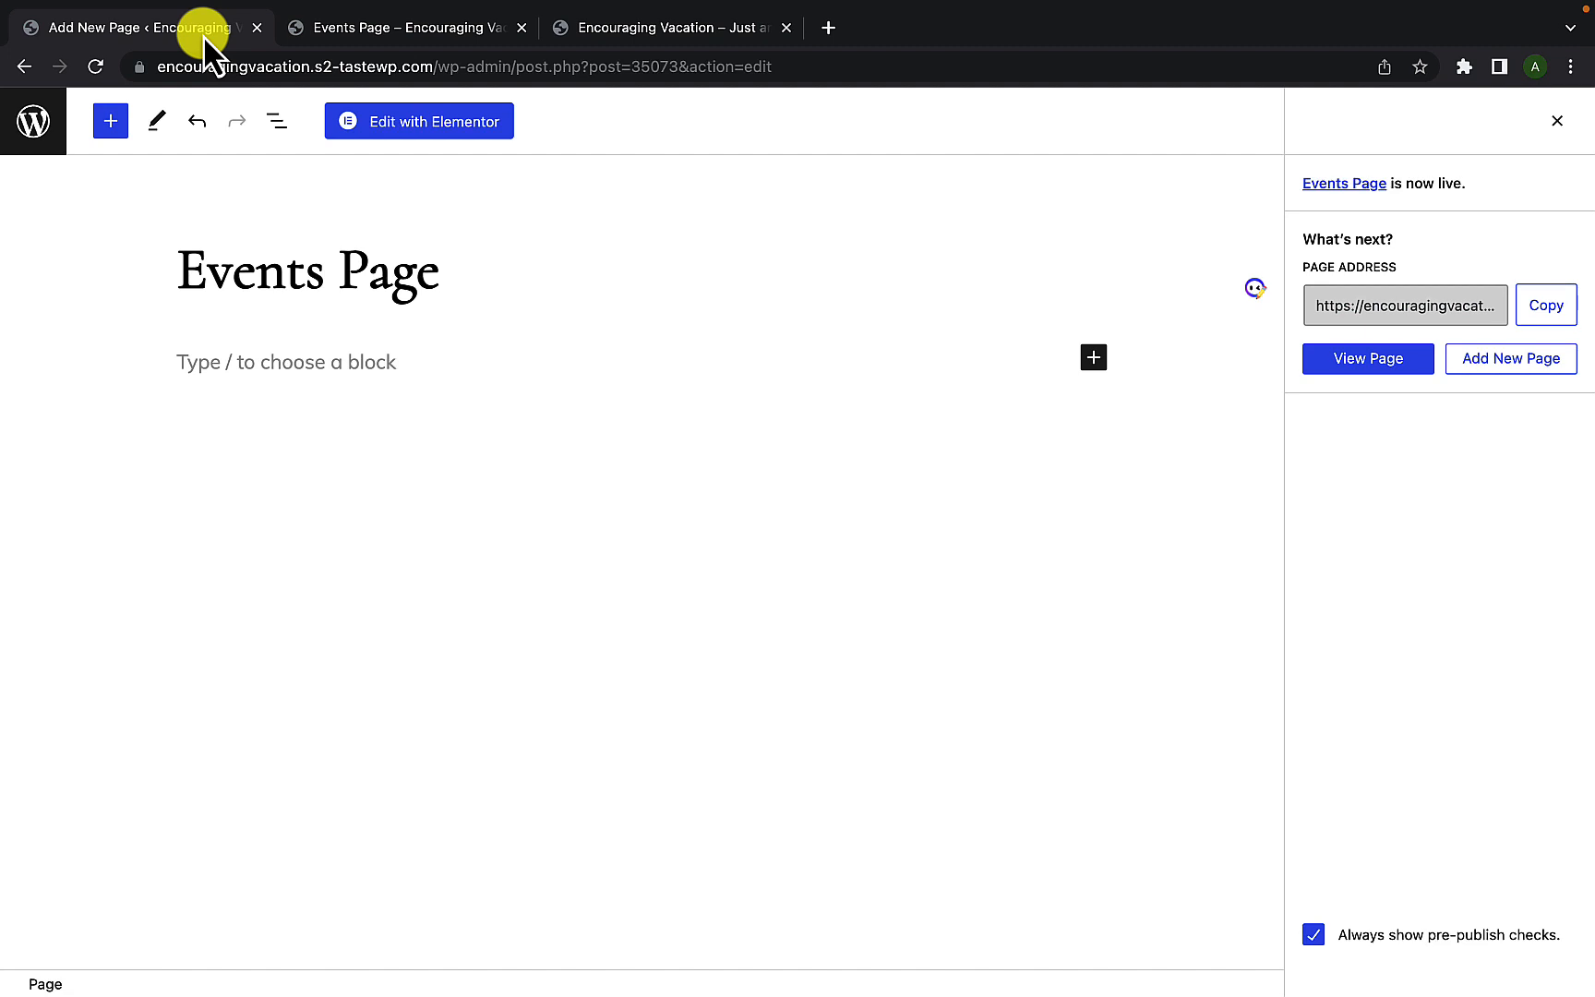
{"action": "left_click", "coordinate": [28, 70]}
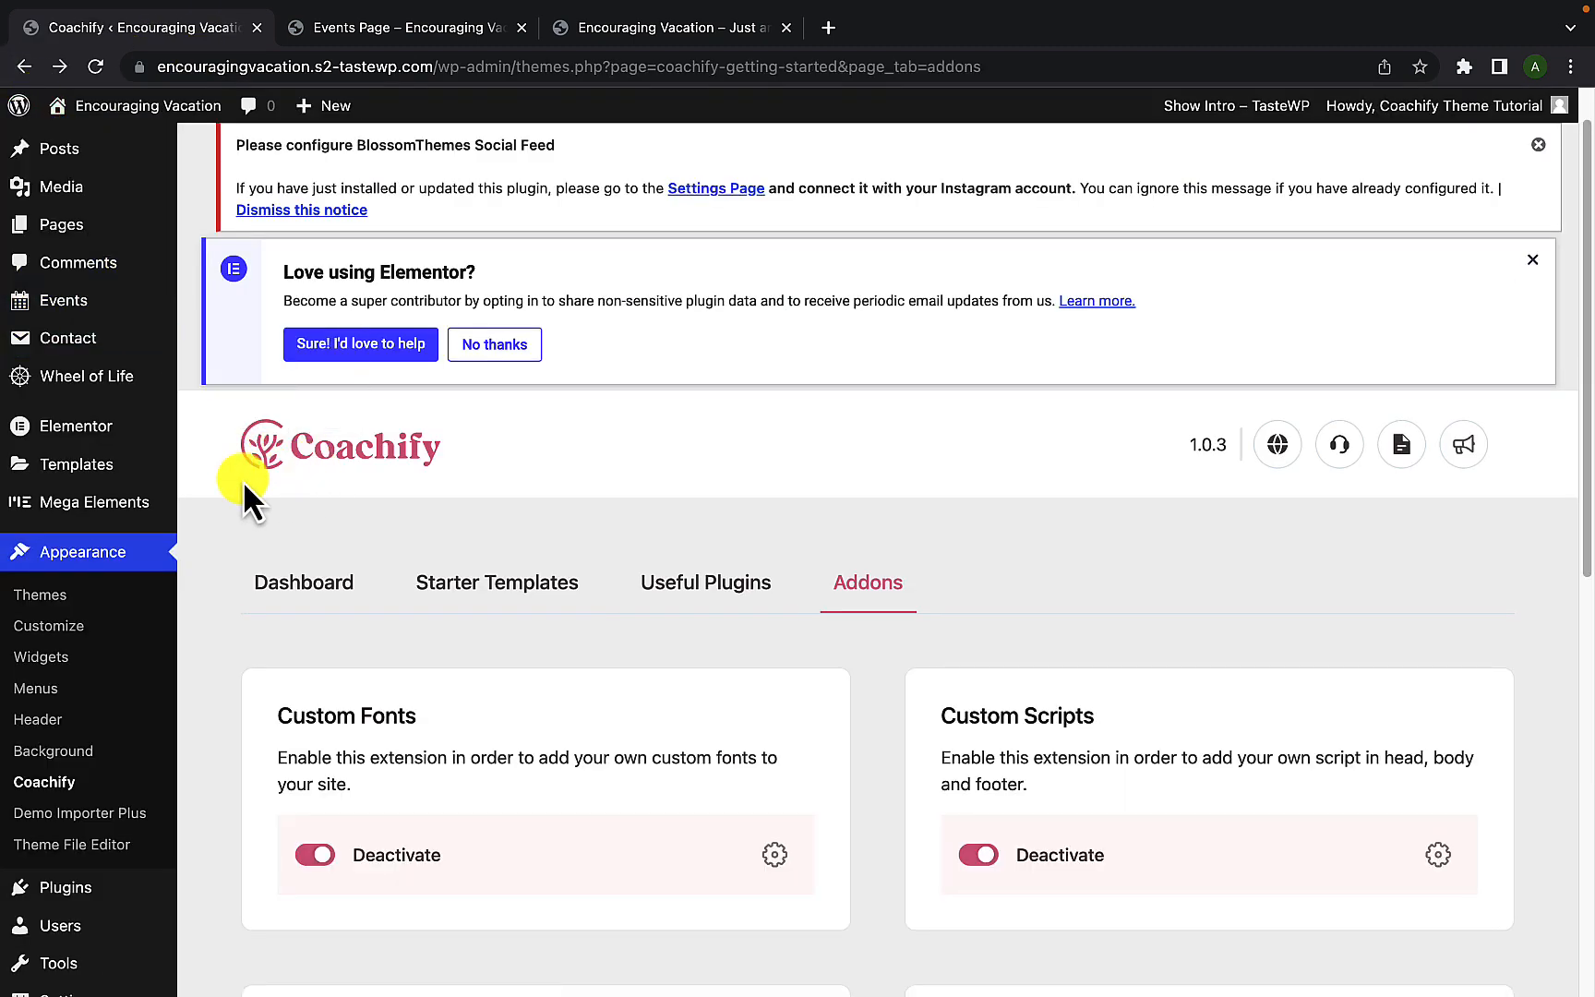
{"action": "scroll", "coordinate": [243, 480], "scroll_direction": "down", "scroll_amount": 1}
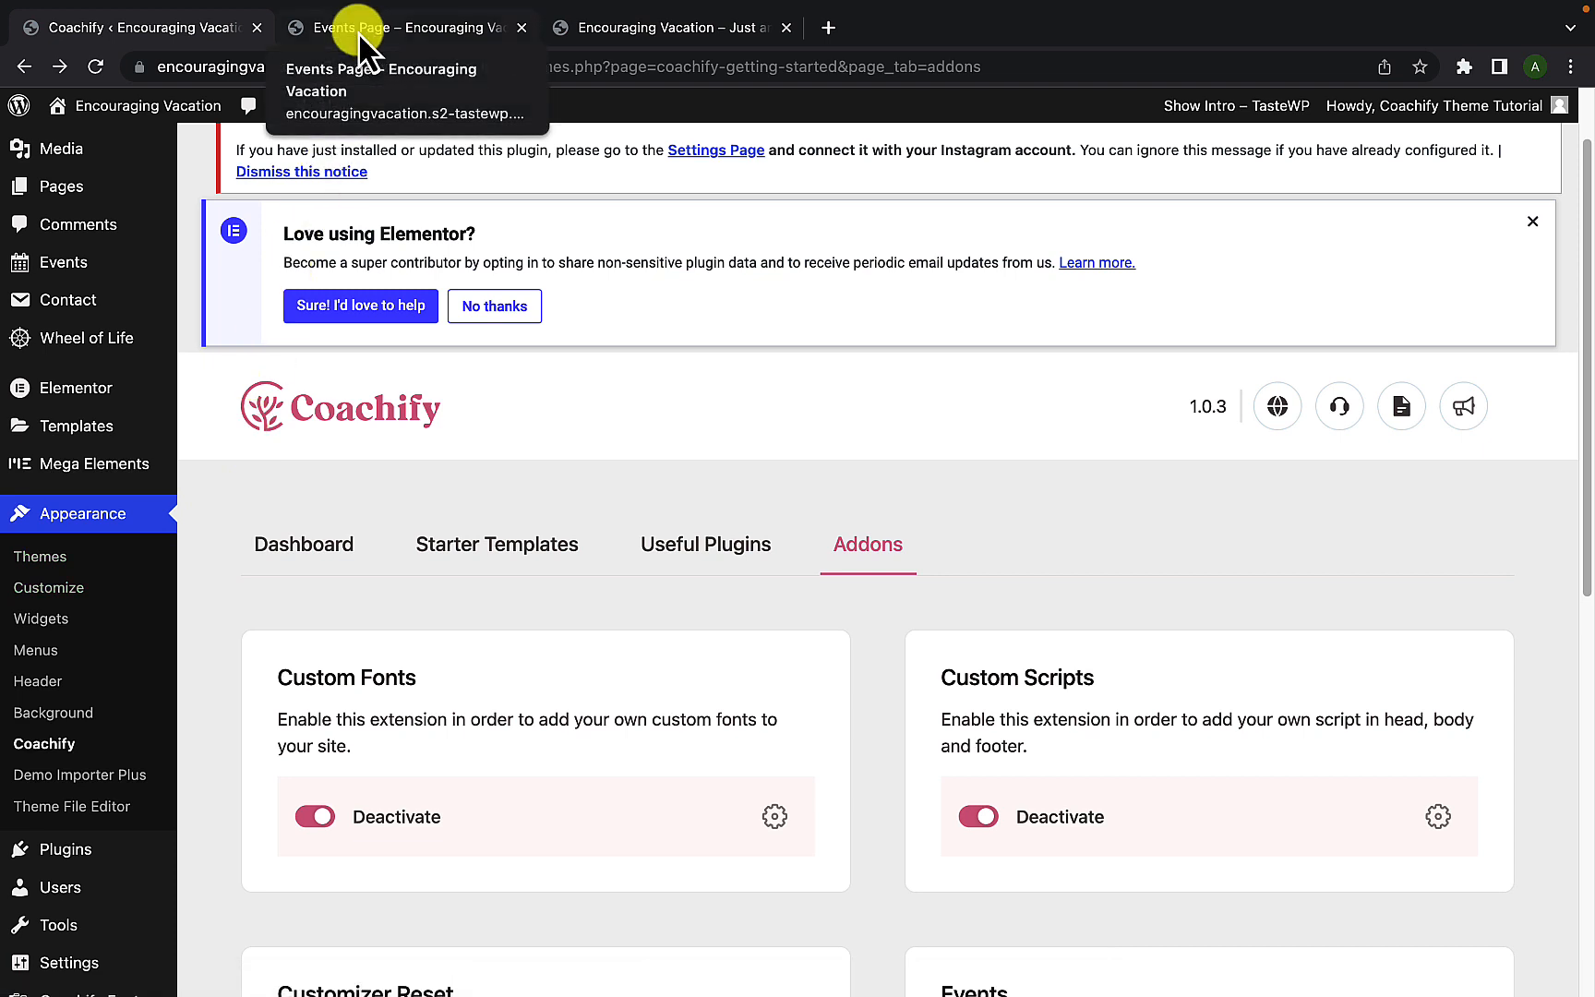
- Return to the live Events Page and open its Event Page Settings in the customizer
{"action": "left_click", "coordinate": [357, 31]}
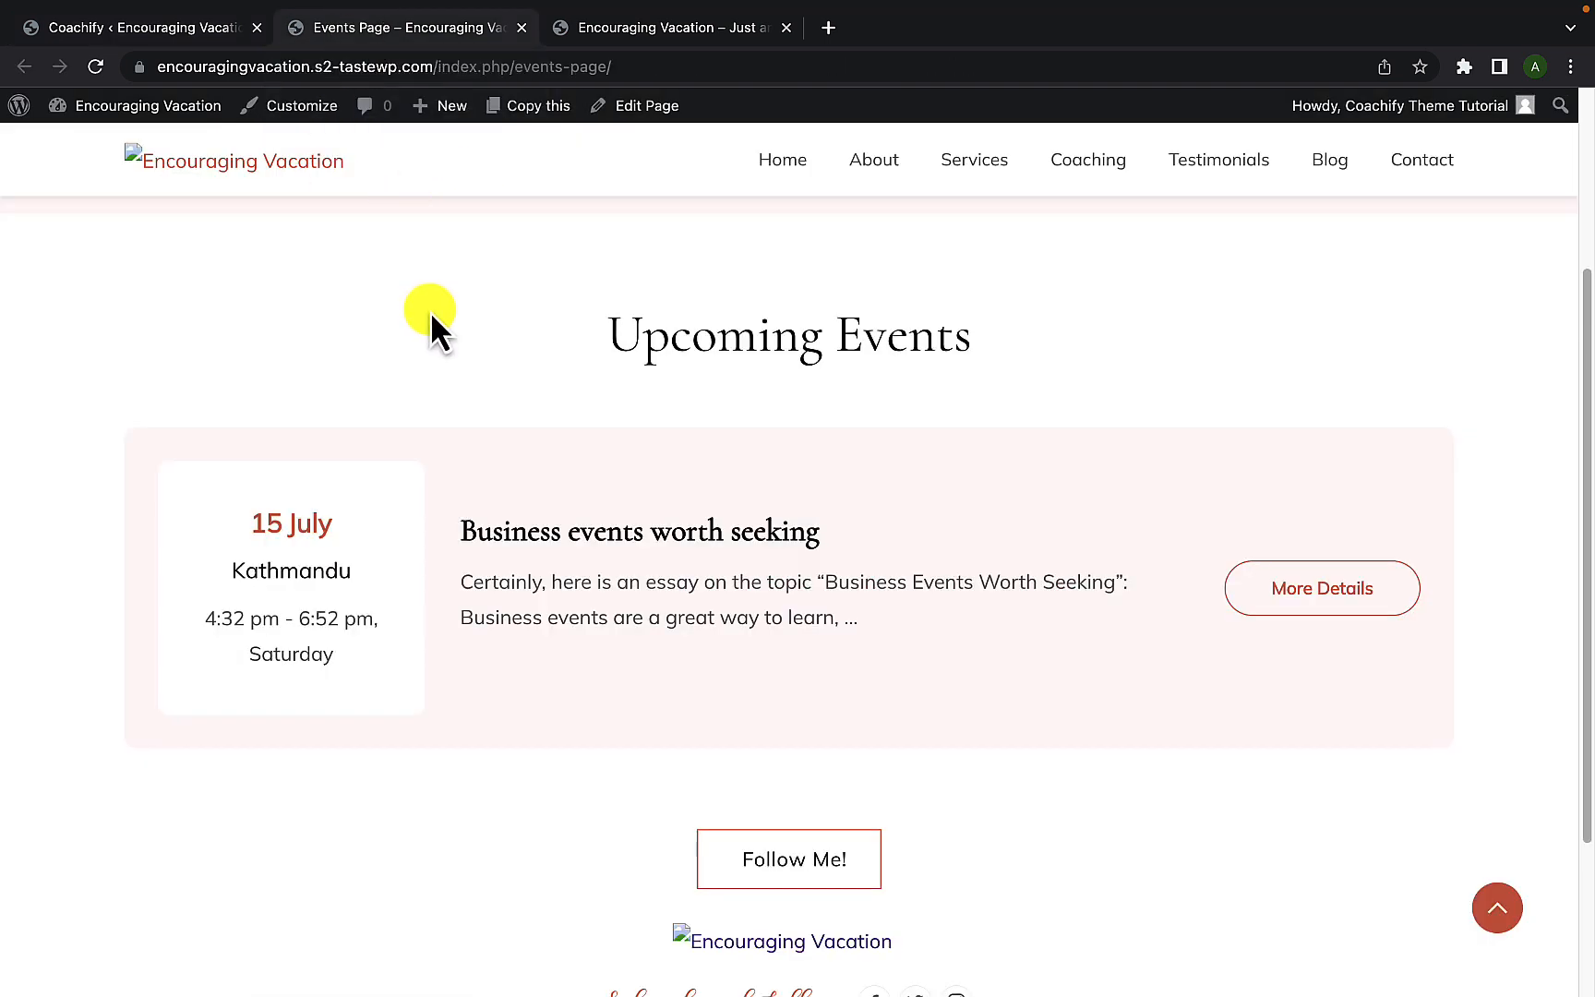
{"action": "scroll", "coordinate": [430, 312], "scroll_direction": "down", "scroll_amount": 3}
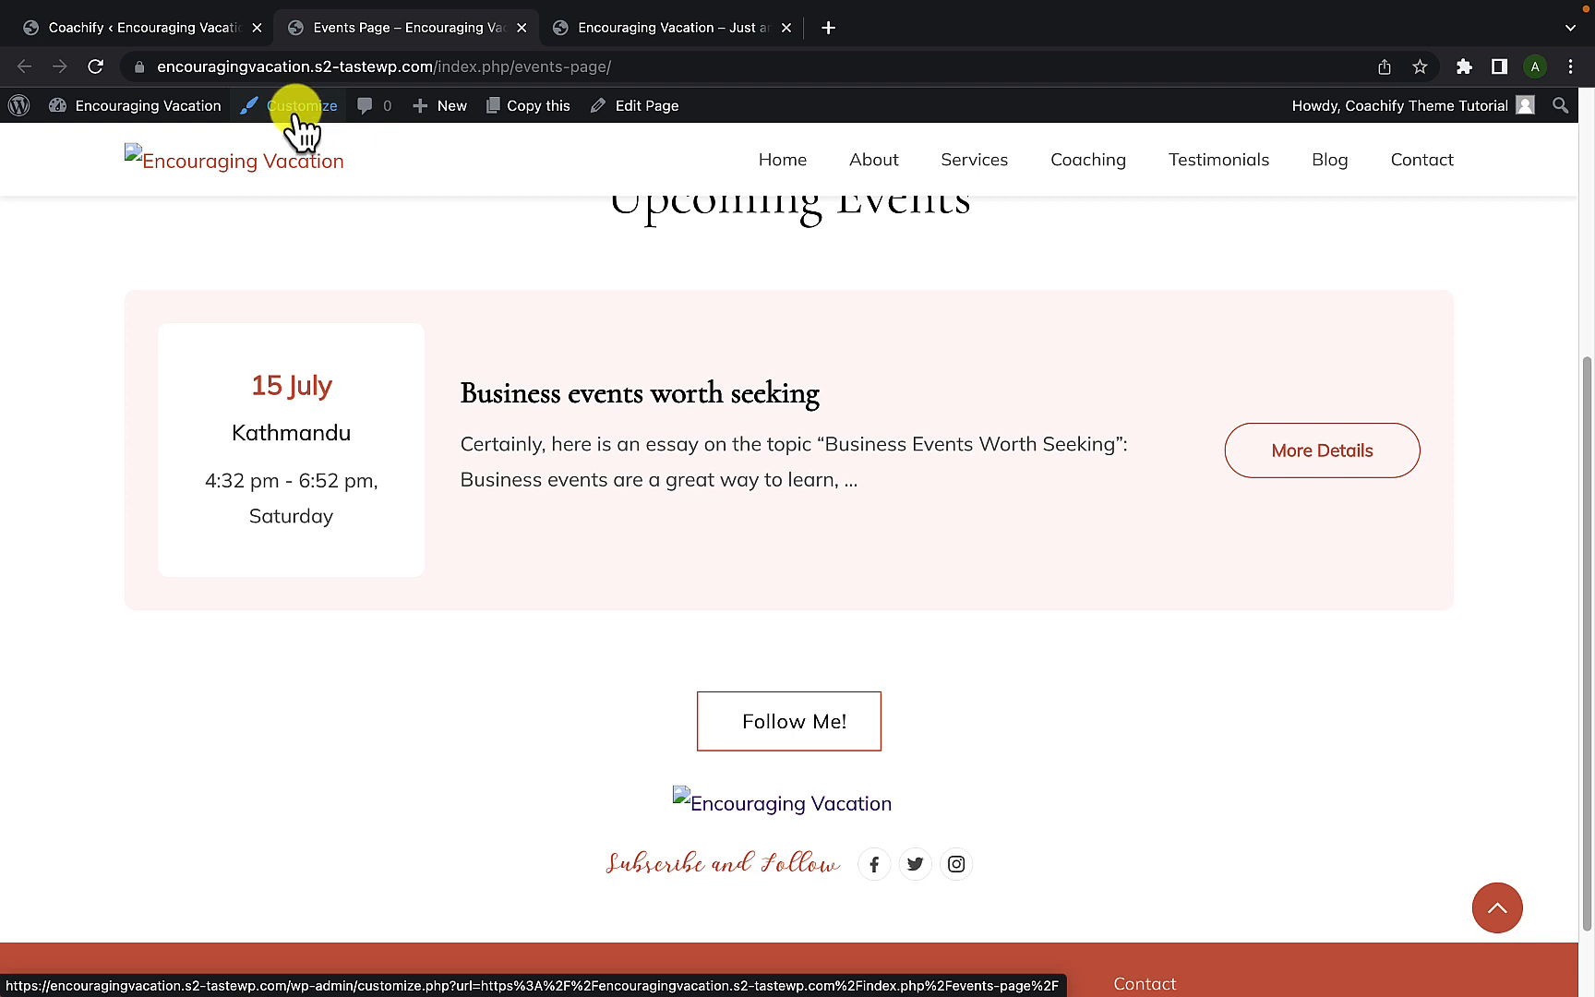
{"action": "left_click", "coordinate": [298, 110]}
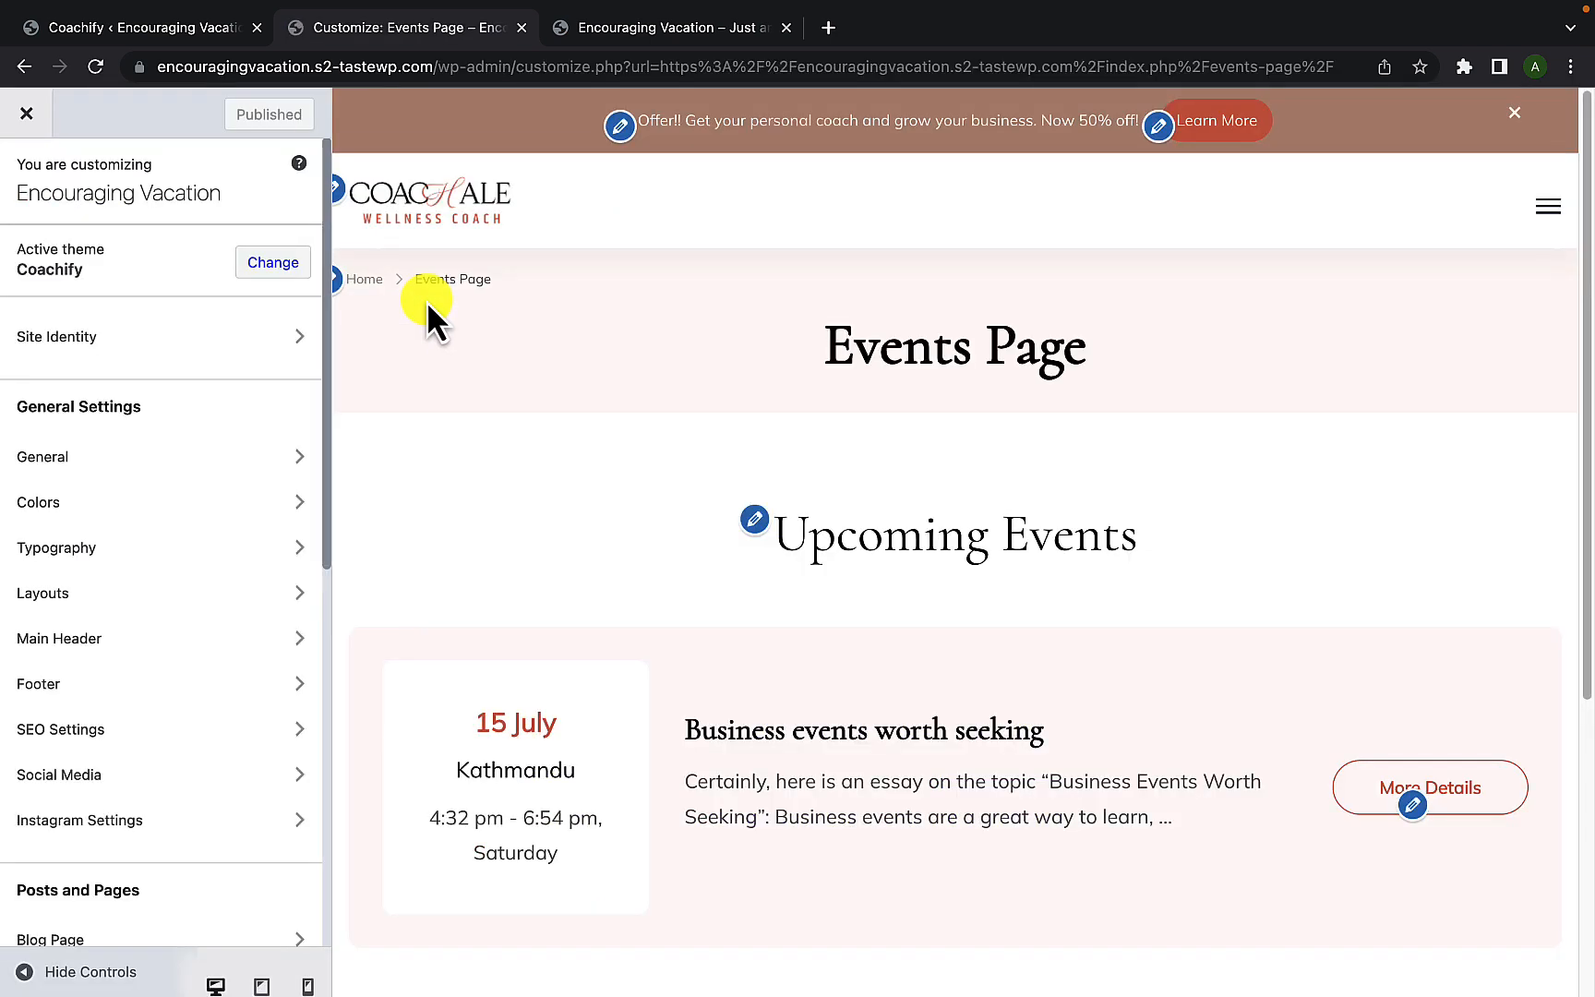
{"action": "scroll", "coordinate": [149, 517], "scroll_direction": "down", "scroll_amount": 1}
{"action": "scroll", "coordinate": [150, 506], "scroll_direction": "down", "scroll_amount": 5}
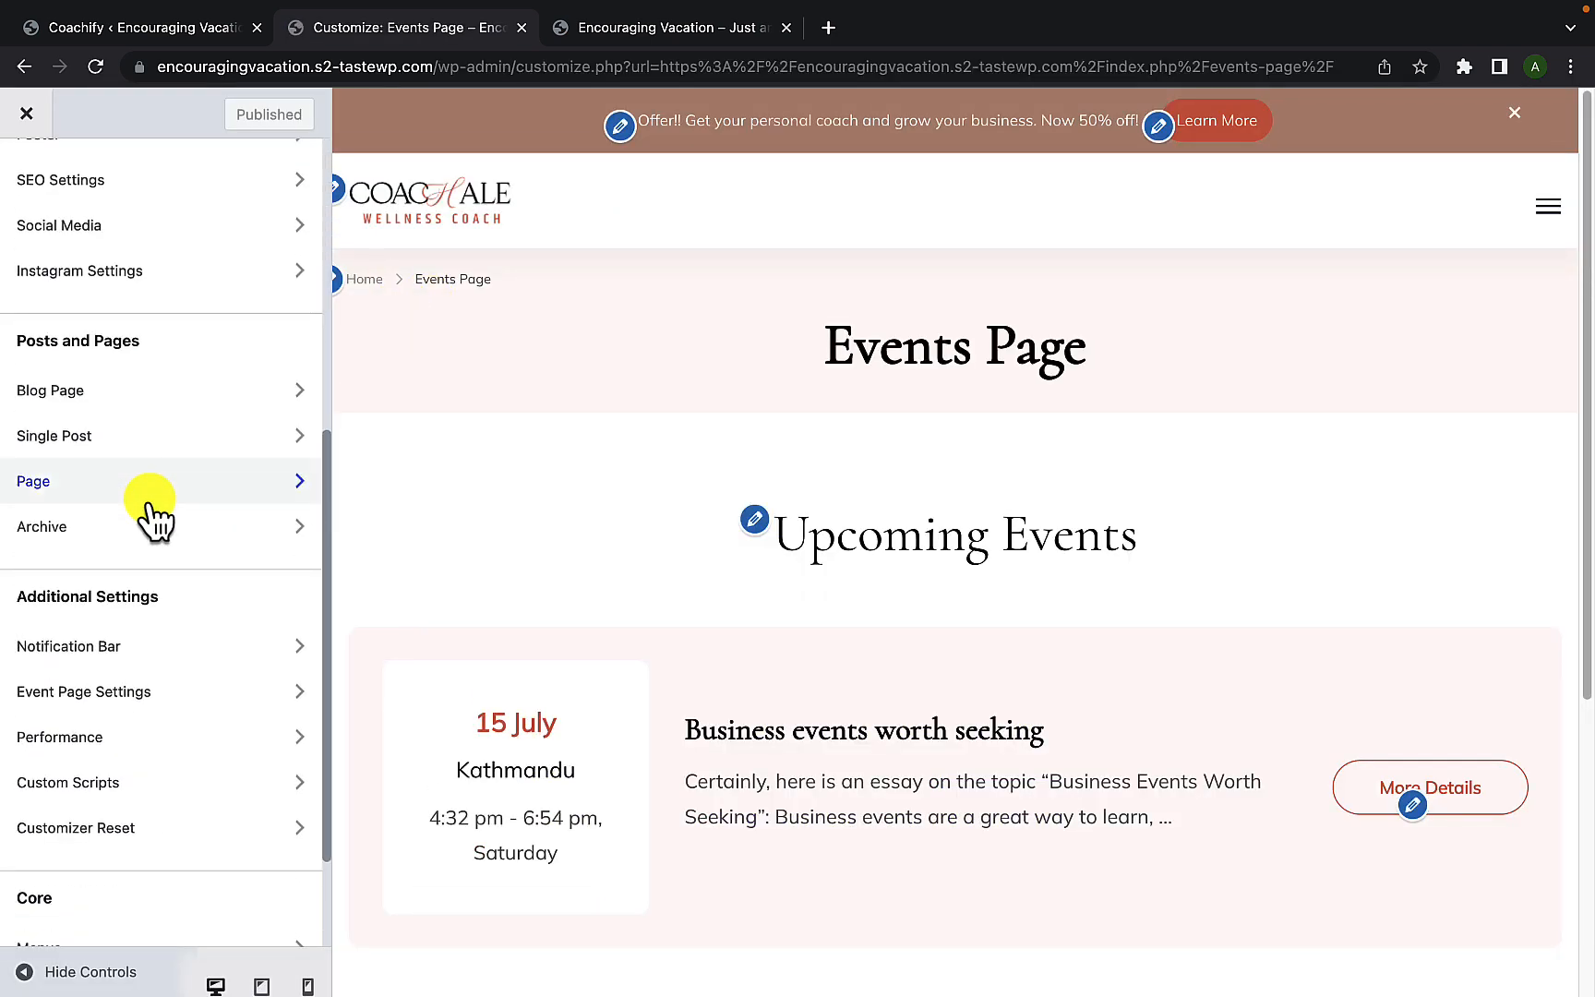
{"action": "scroll", "coordinate": [147, 509], "scroll_direction": "down", "scroll_amount": 1}
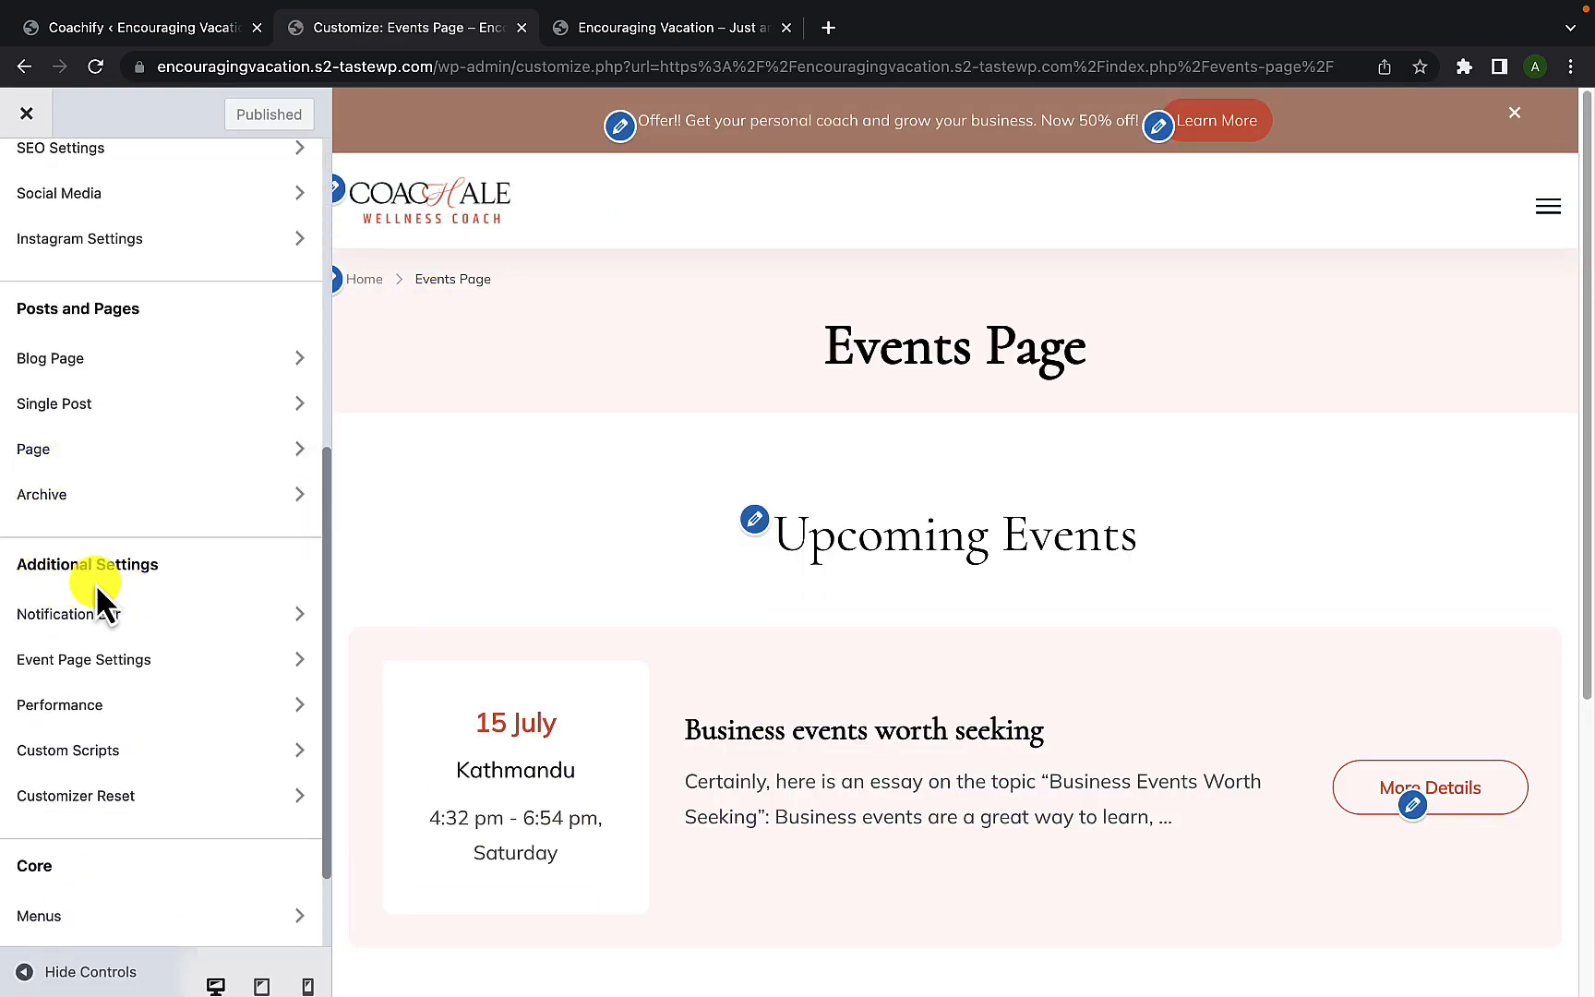
{"action": "left_click", "coordinate": [203, 664]}
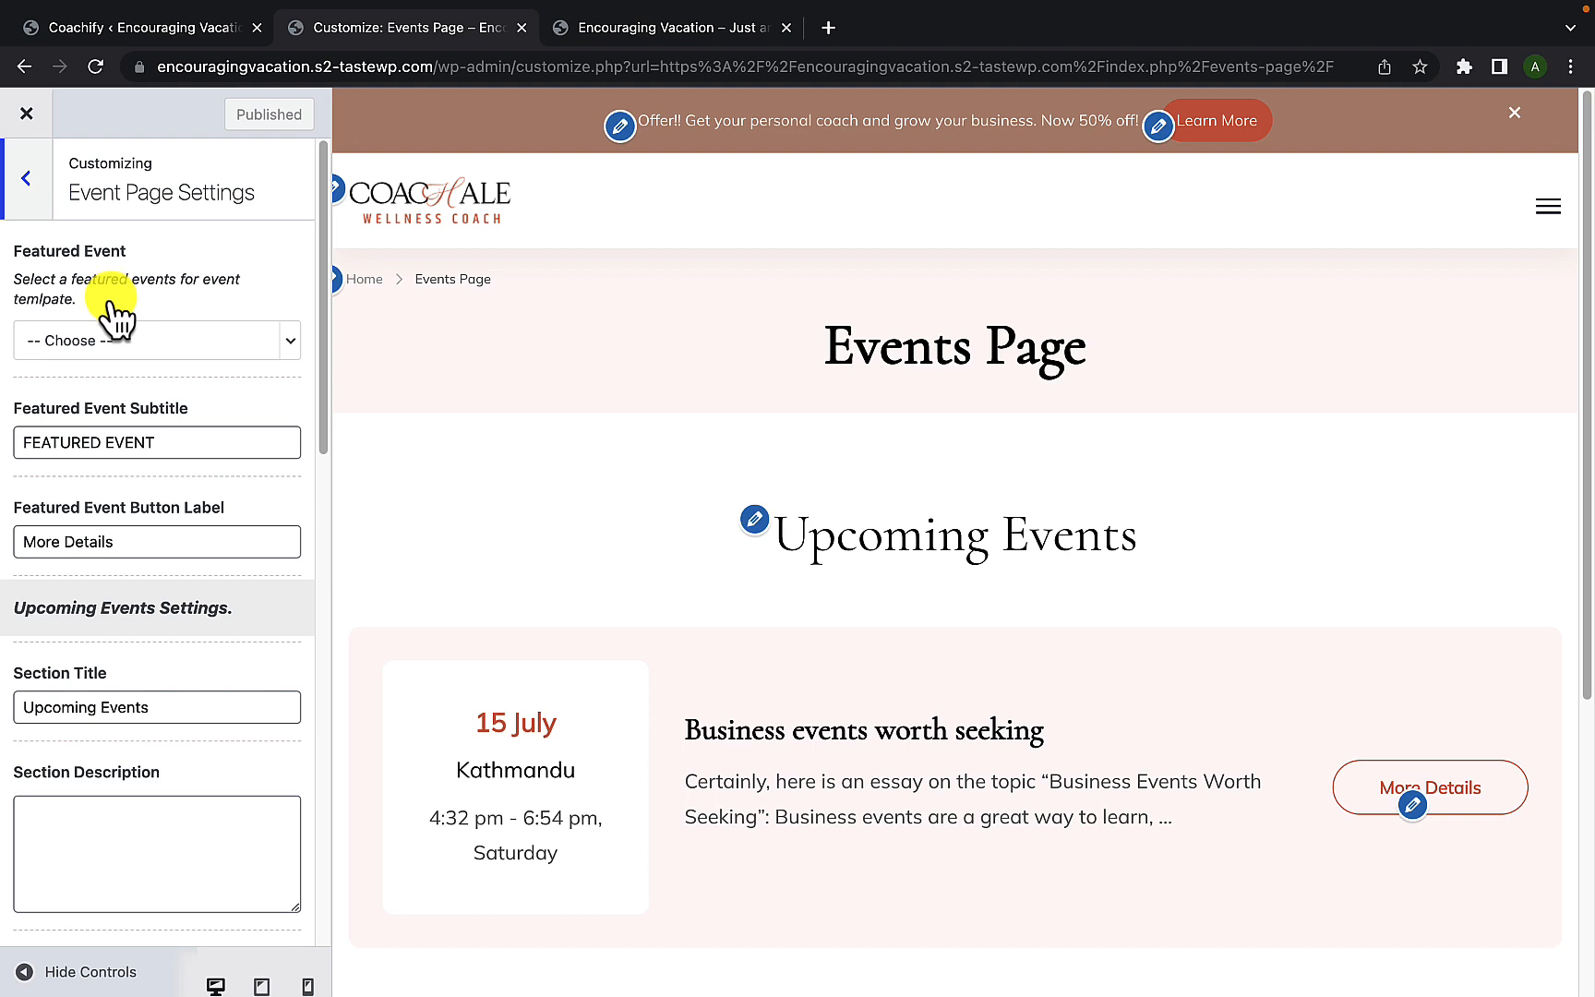
- Choose "Business events worth seeking" as the featured event and review its subtitle and button label fields
{"action": "left_click", "coordinate": [225, 356]}
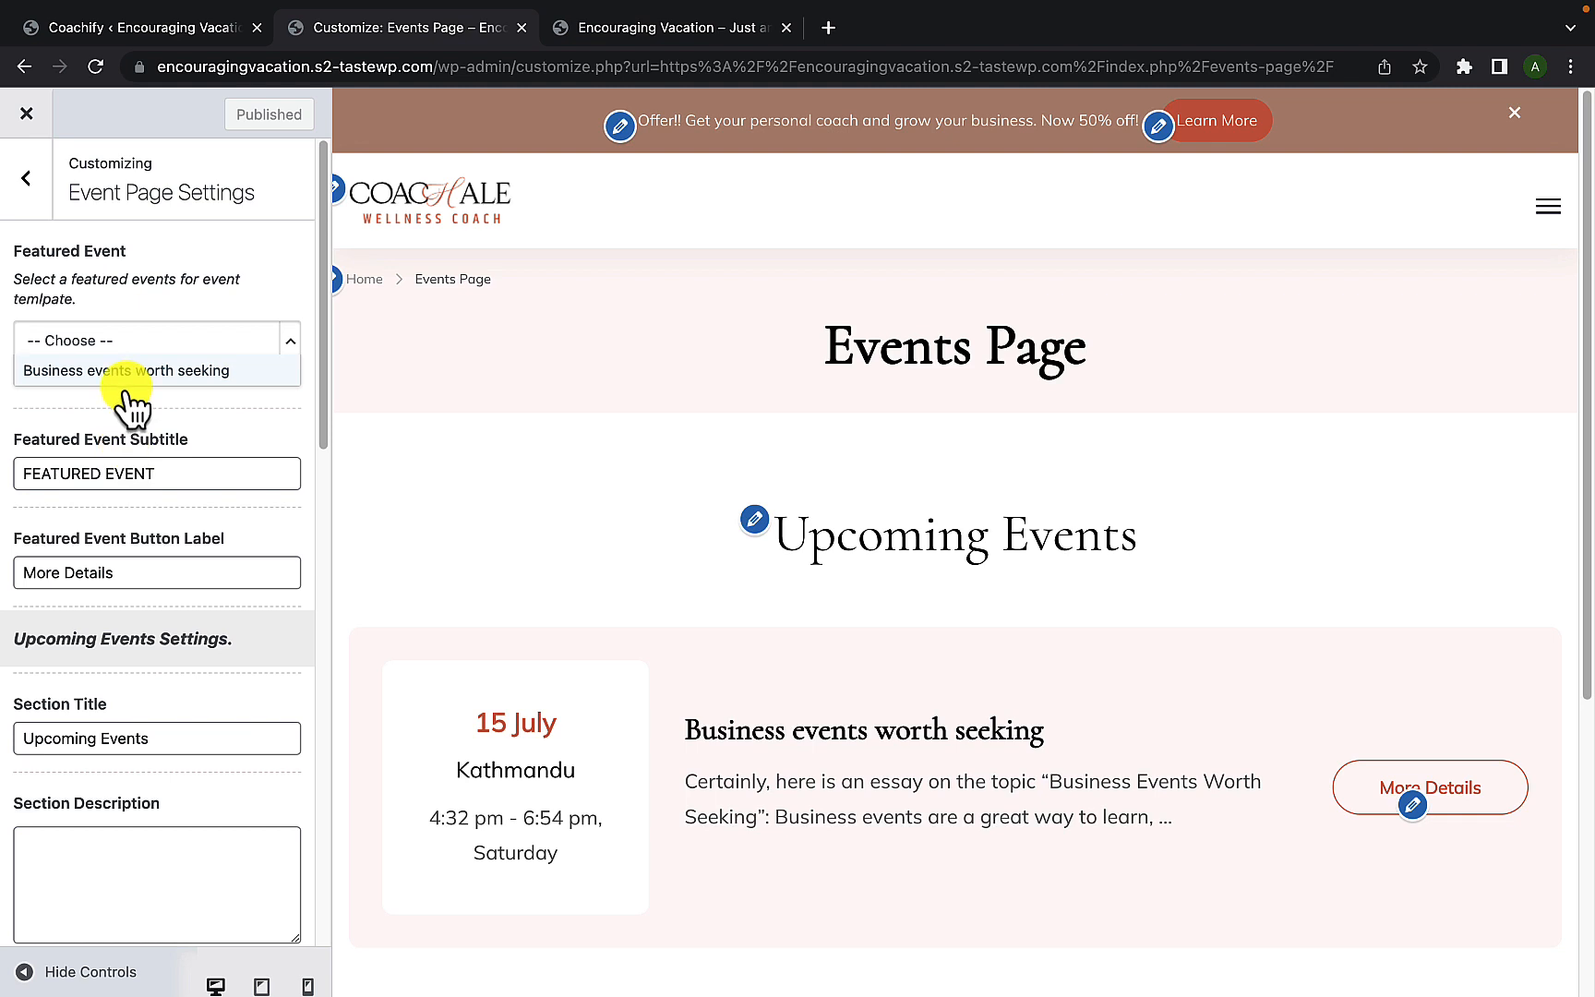
{"action": "left_click", "coordinate": [134, 369]}
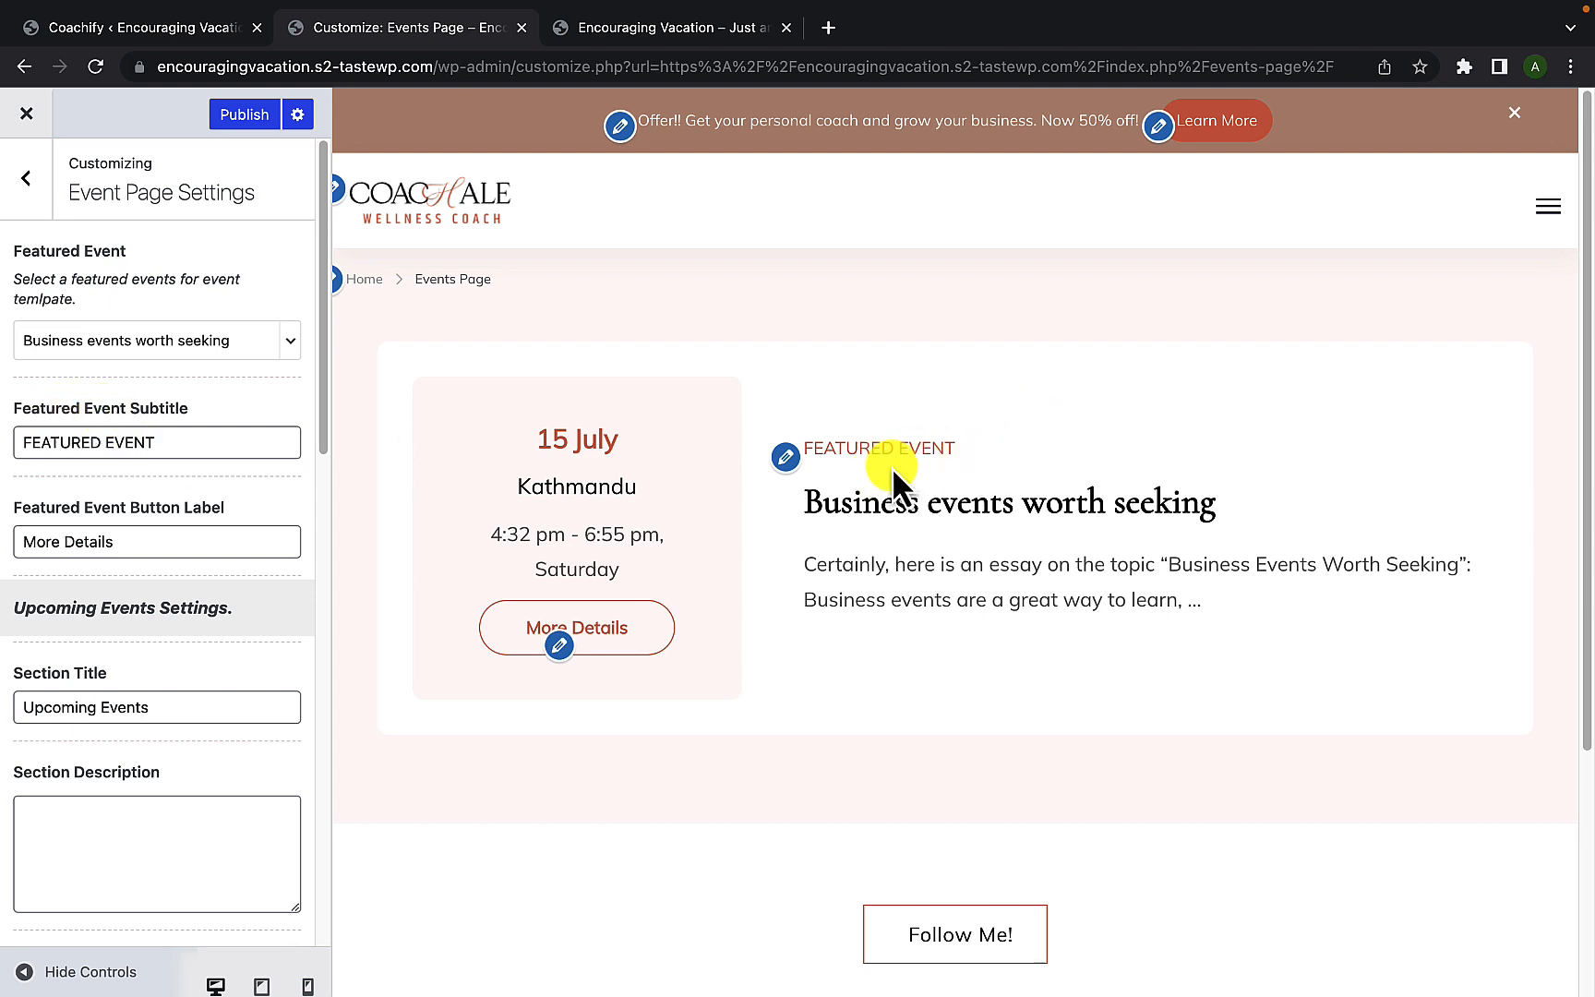
{"action": "left_click_drag", "start_coordinate": [203, 441], "coordinate": [109, 443]}
{"action": "triple_click", "coordinate": [109, 443]}
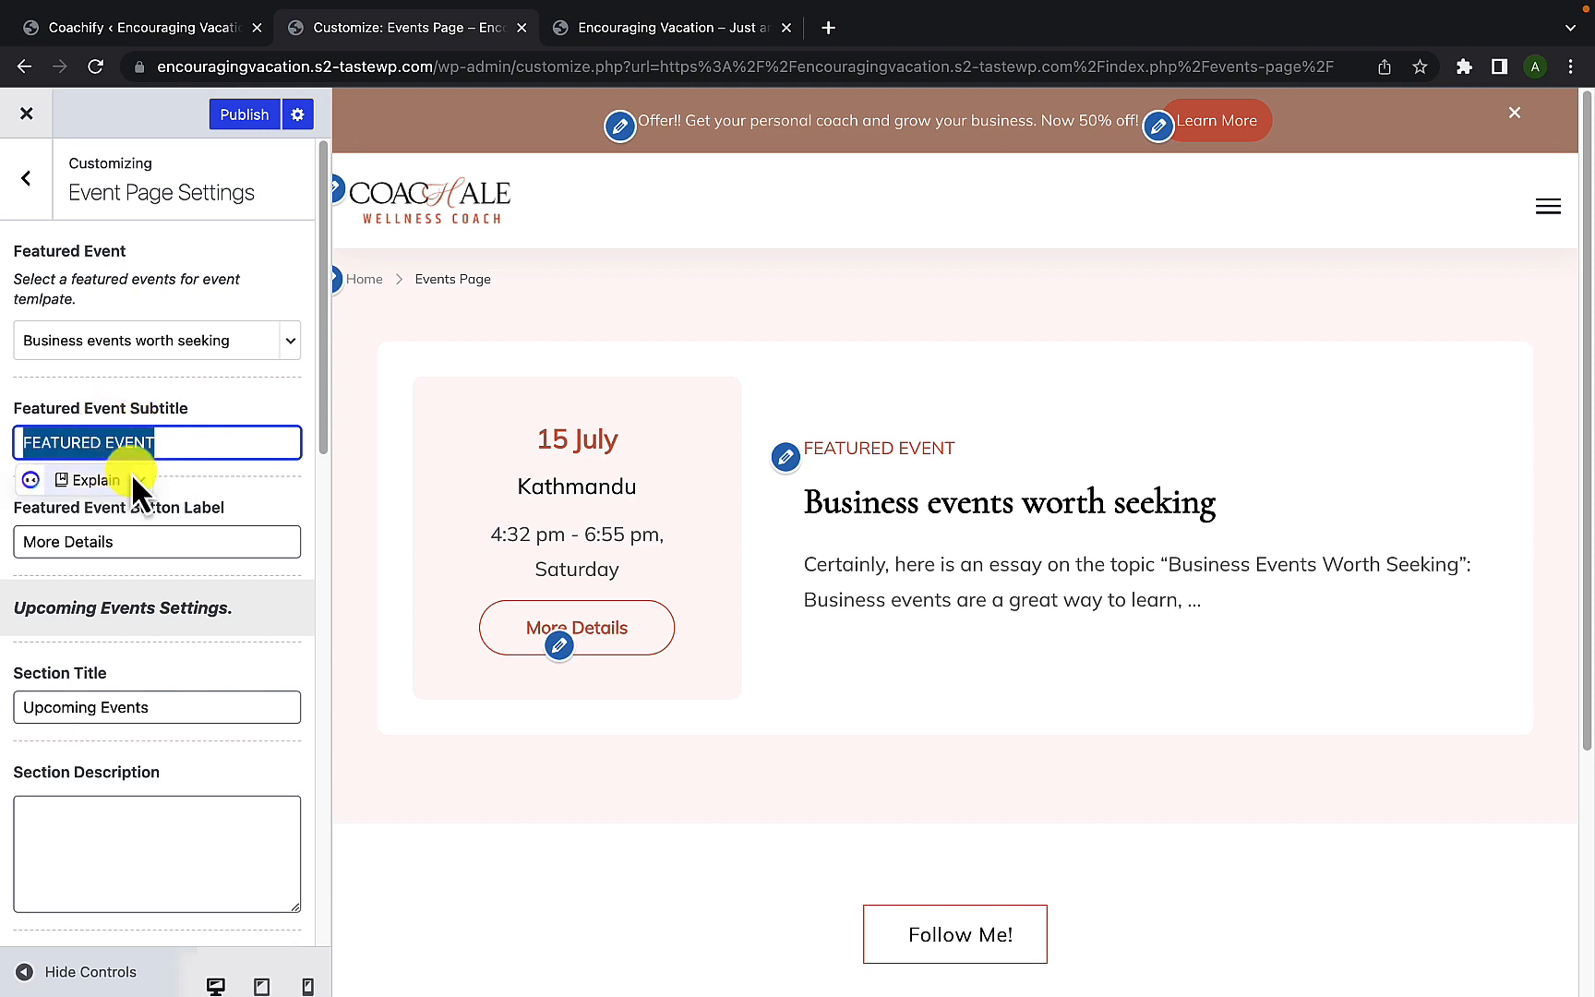
{"action": "left_click", "coordinate": [195, 443]}
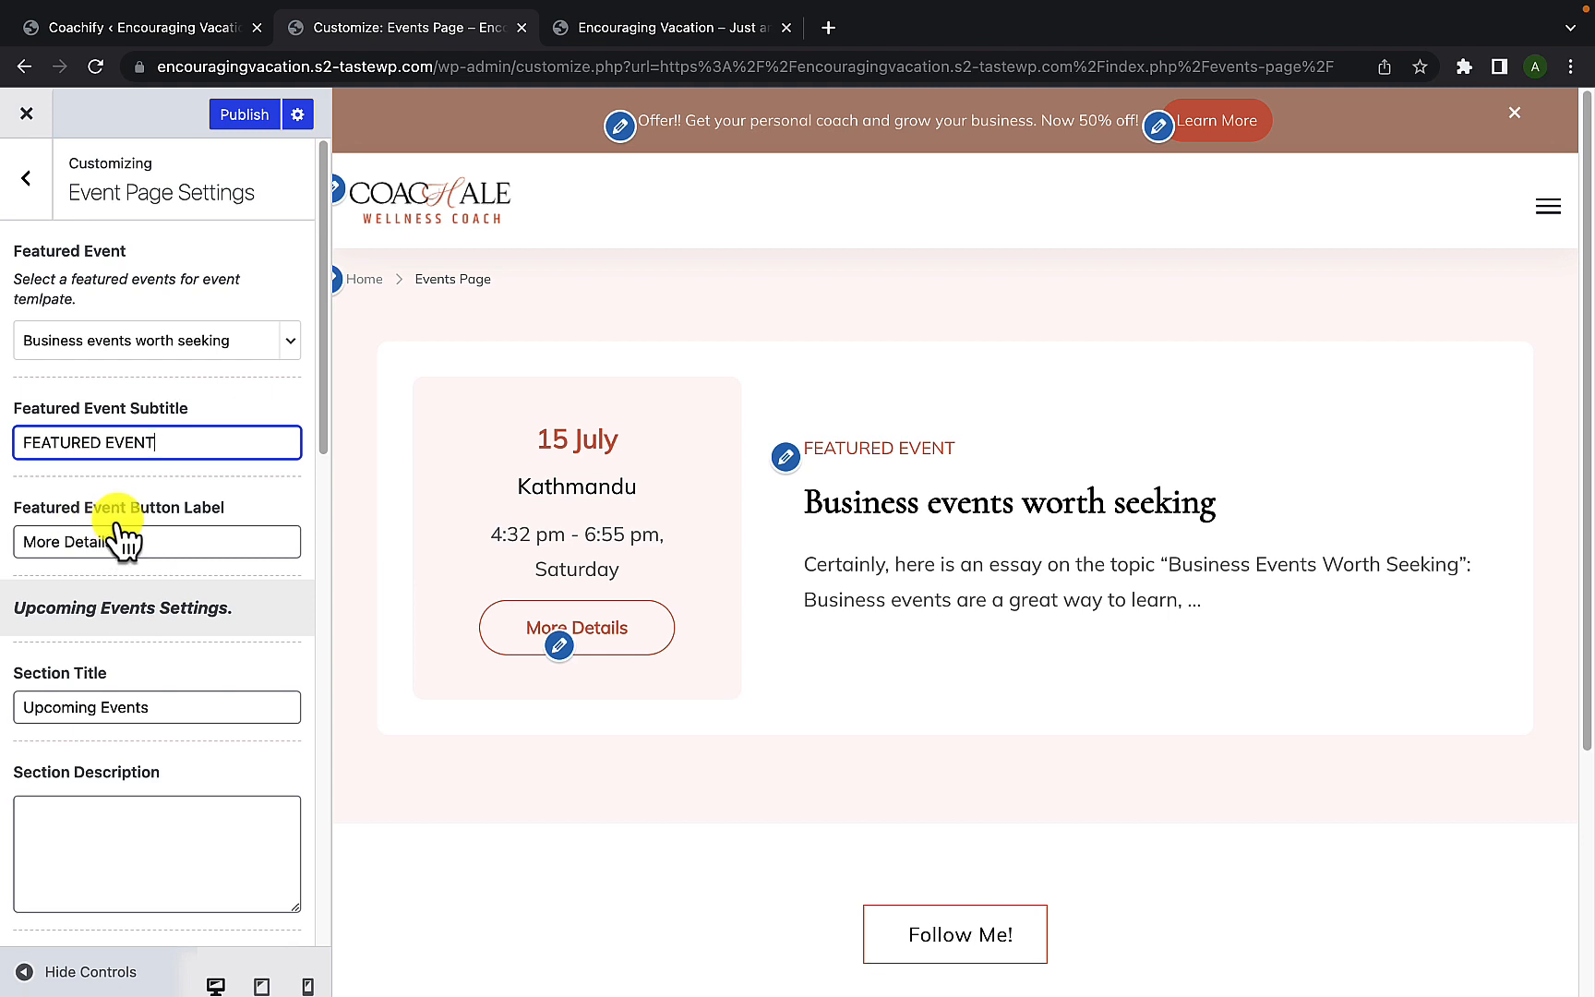
{"action": "left_click_drag", "start_coordinate": [118, 542], "coordinate": [36, 541]}
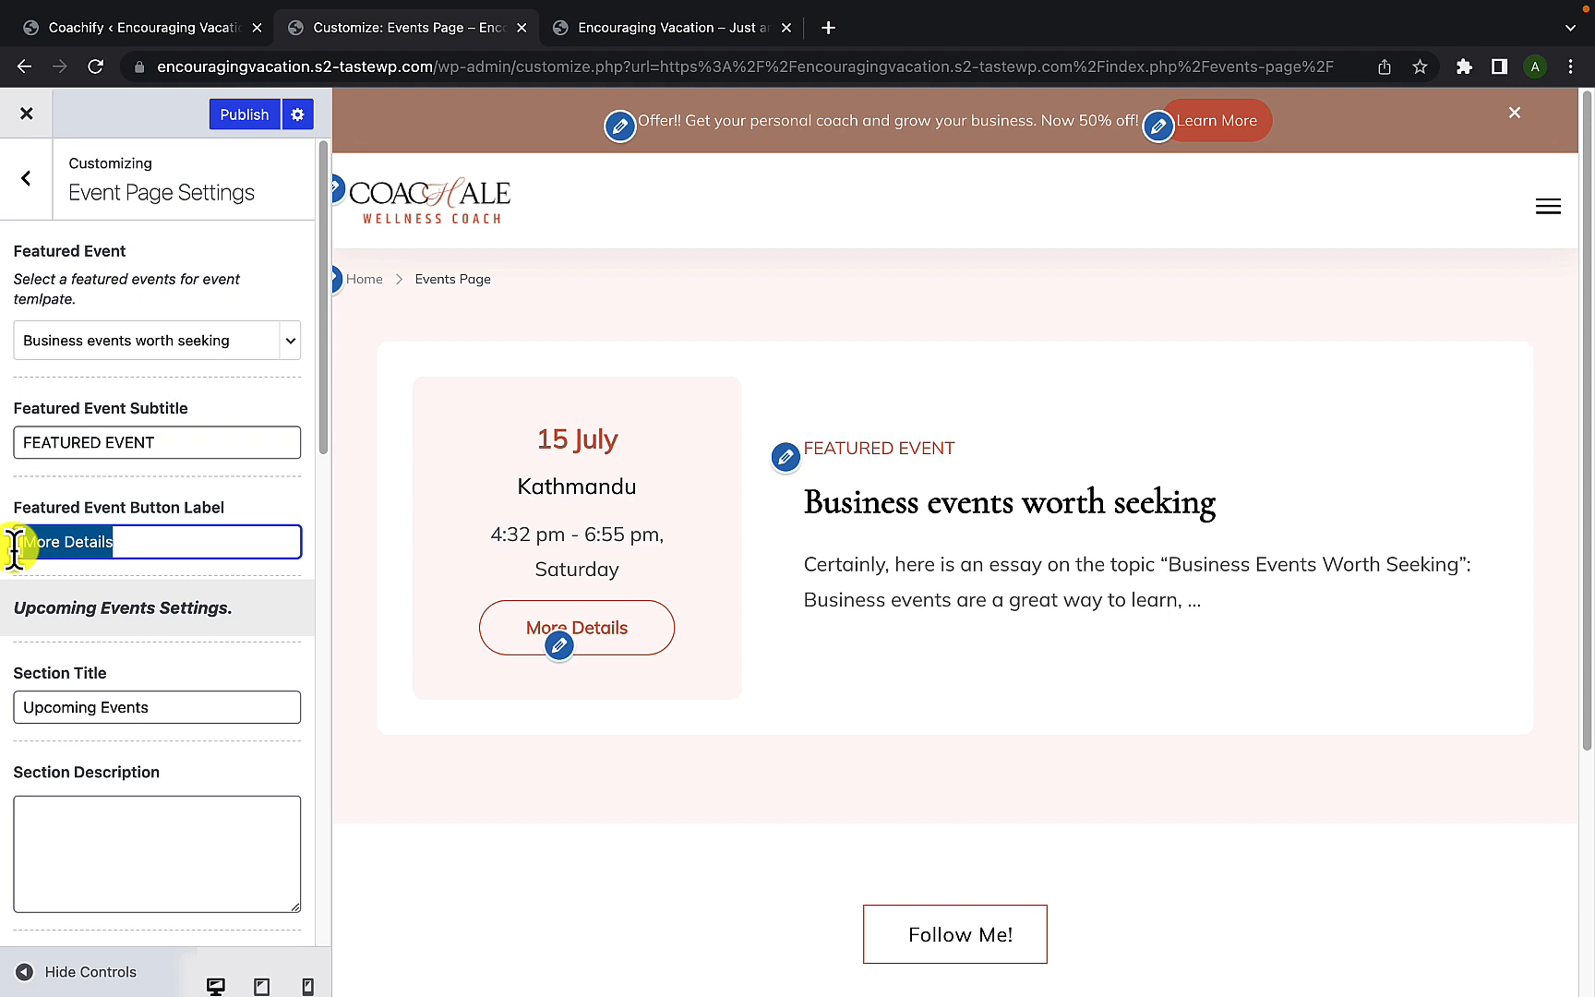
{"action": "left_click", "coordinate": [18, 543]}
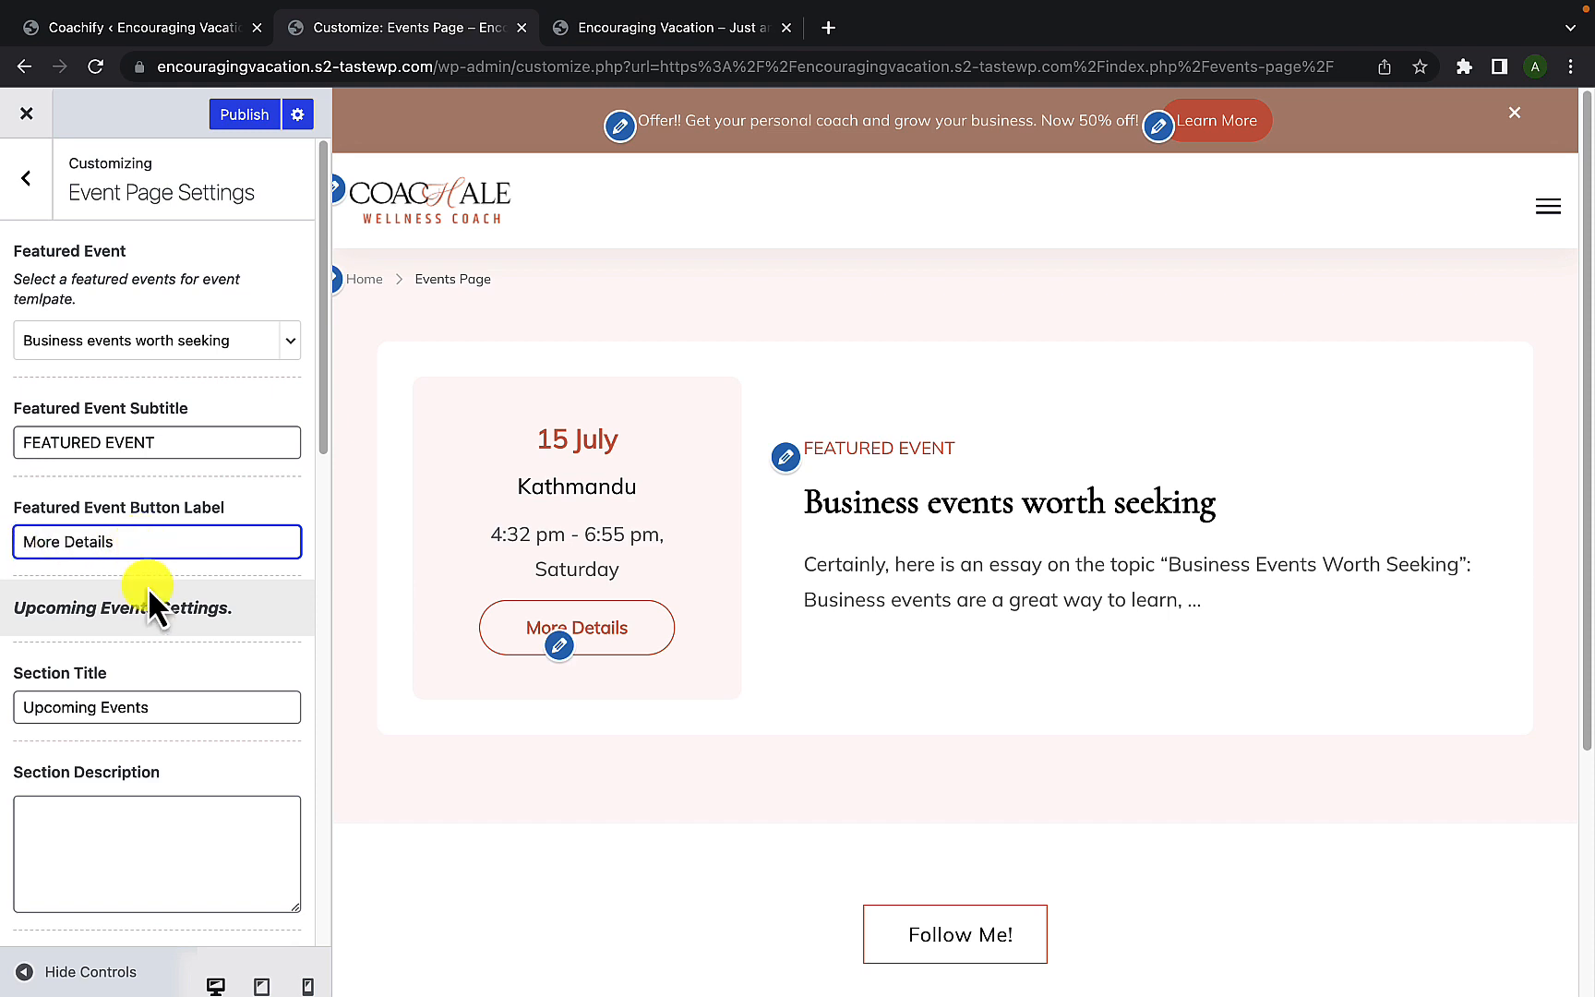
- Clear the featured event selection in the Event Page Settings
{"action": "scroll", "coordinate": [153, 609], "scroll_direction": "down", "scroll_amount": 2}
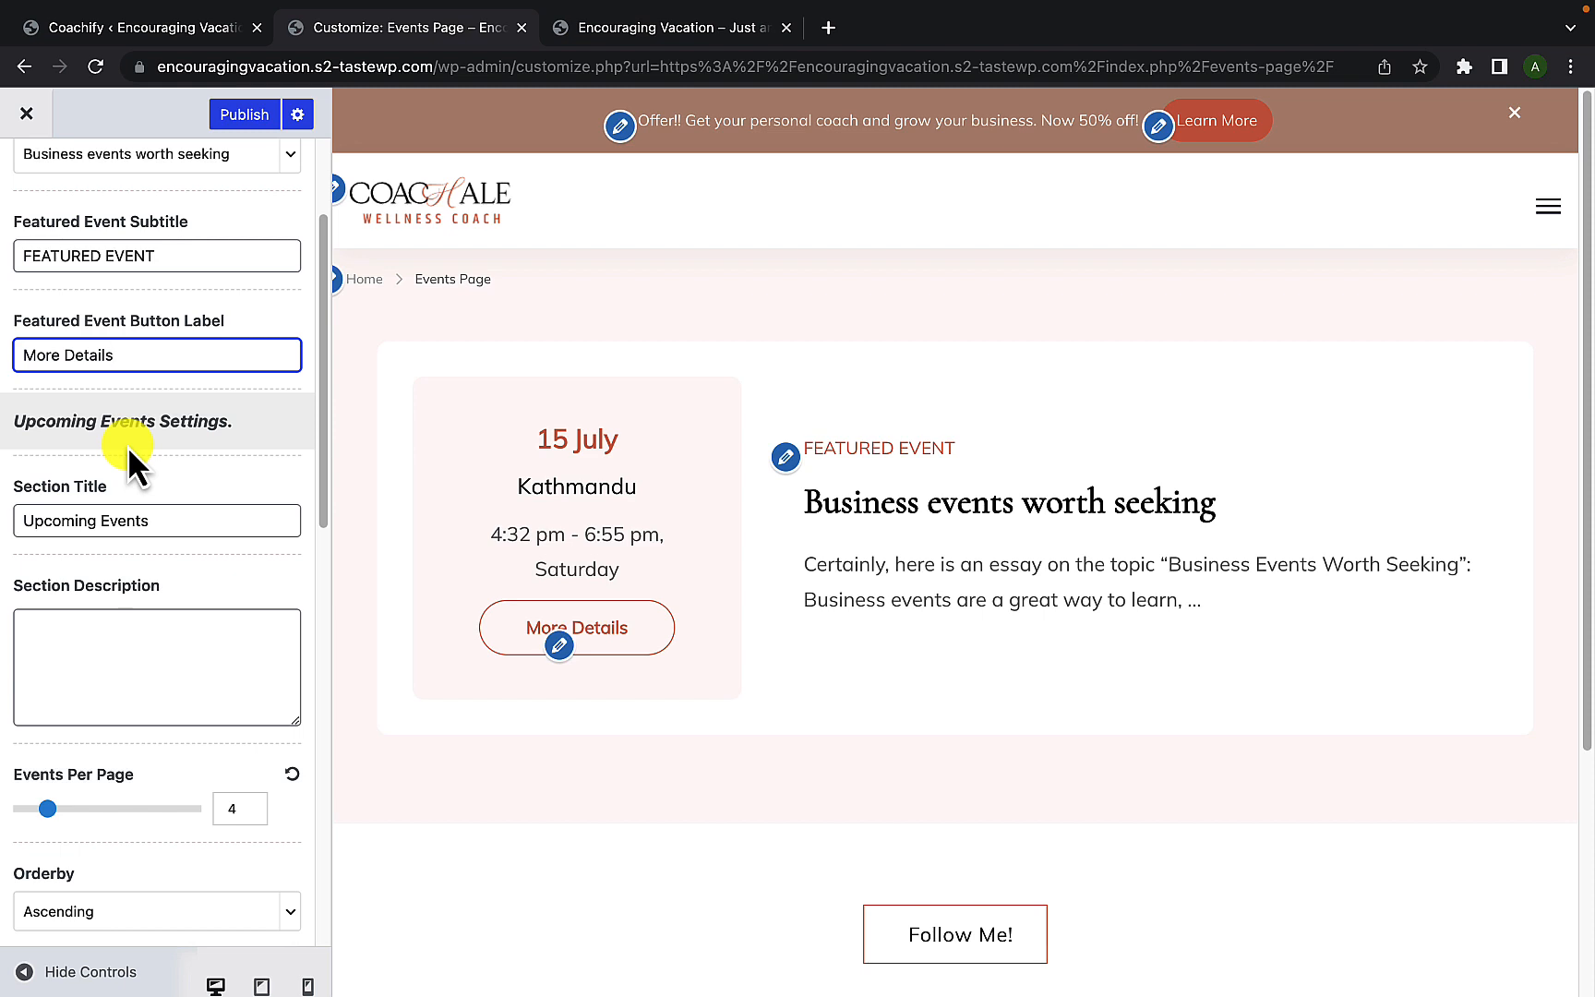
{"action": "scroll", "coordinate": [128, 446], "scroll_direction": "down", "scroll_amount": 2}
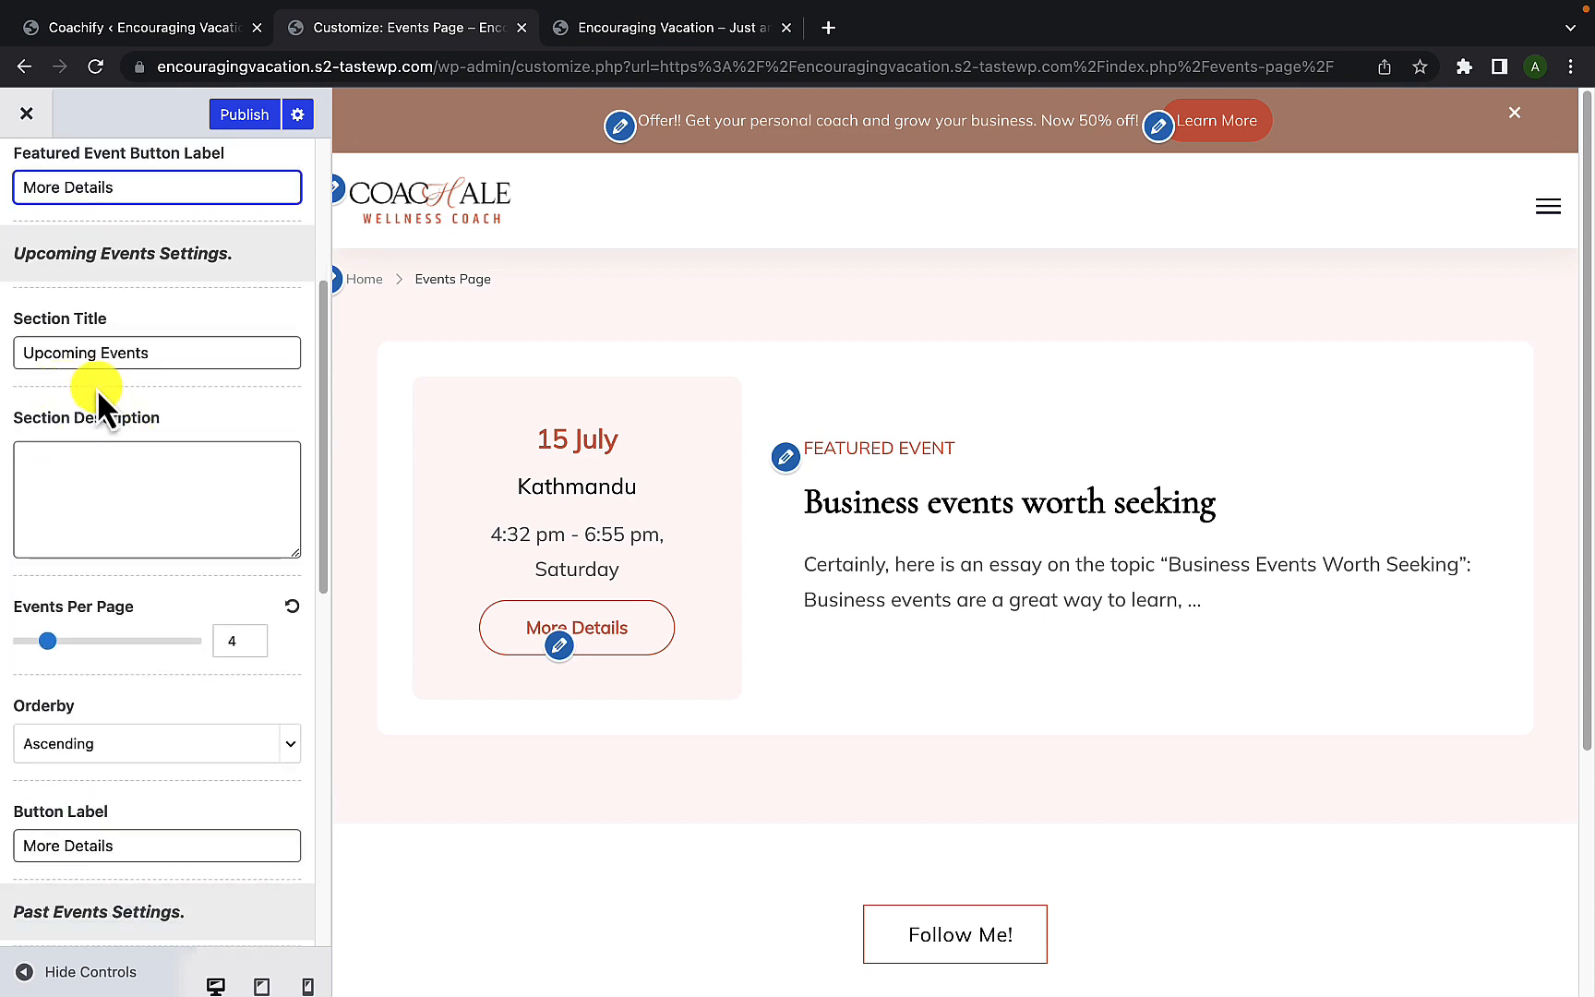
{"action": "scroll", "coordinate": [137, 402], "scroll_direction": "up", "scroll_amount": 2}
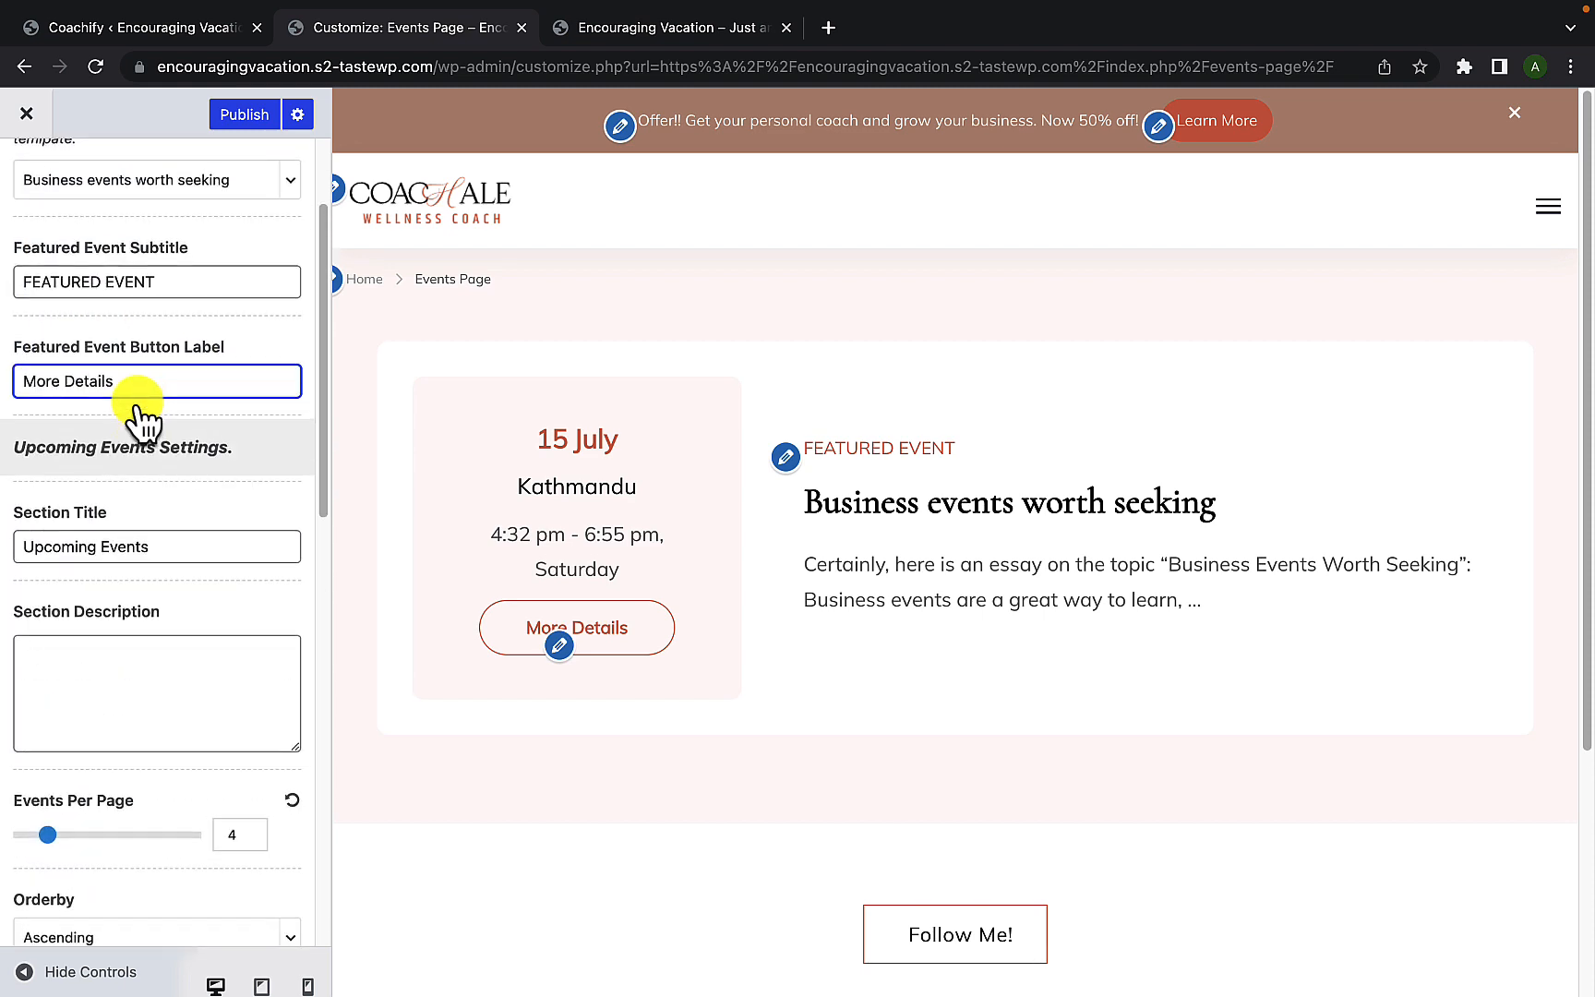
{"action": "scroll", "coordinate": [136, 402], "scroll_direction": "up", "scroll_amount": 2}
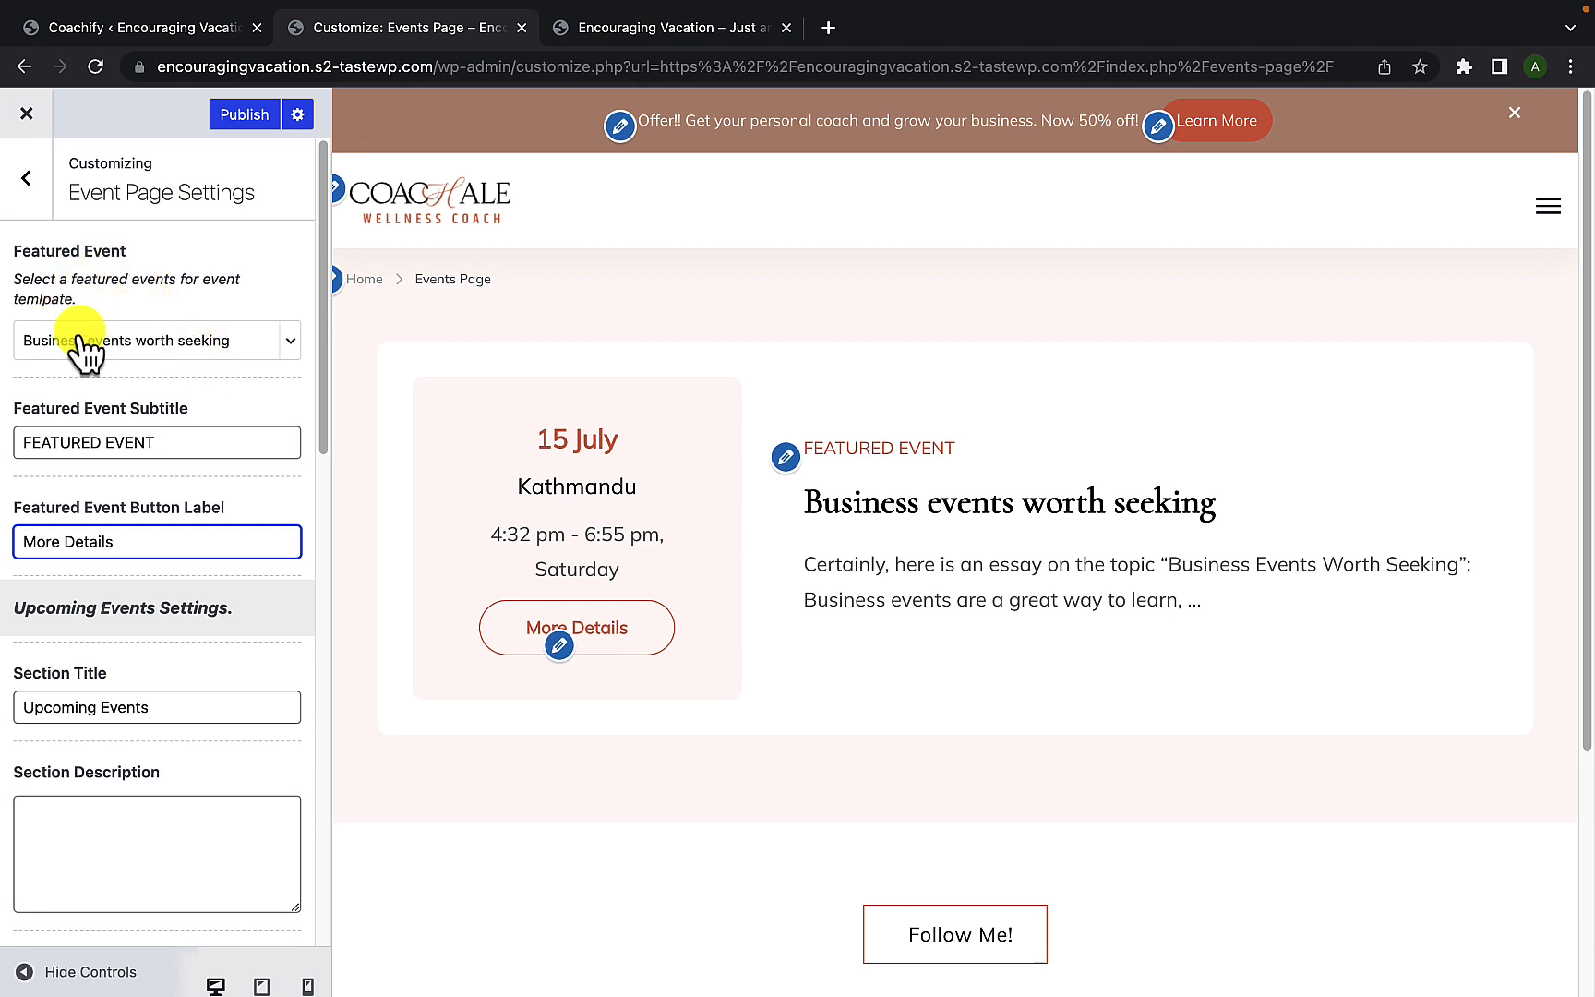
{"action": "left_click", "coordinate": [167, 351]}
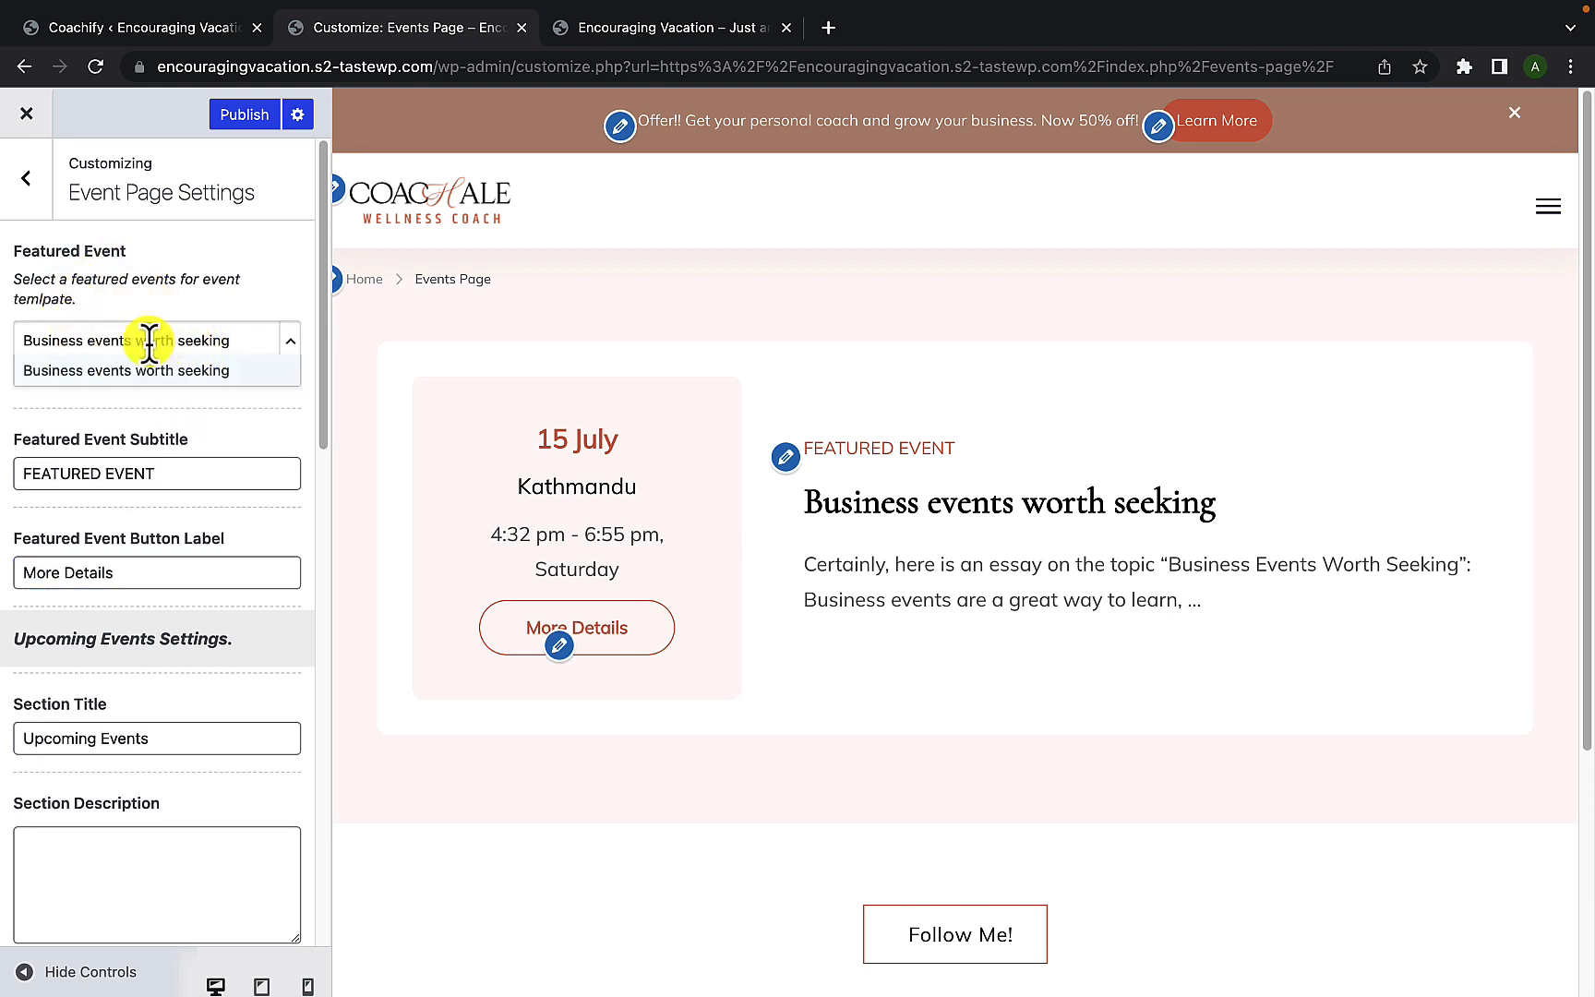
{"action": "key", "text": "BackSpace"}
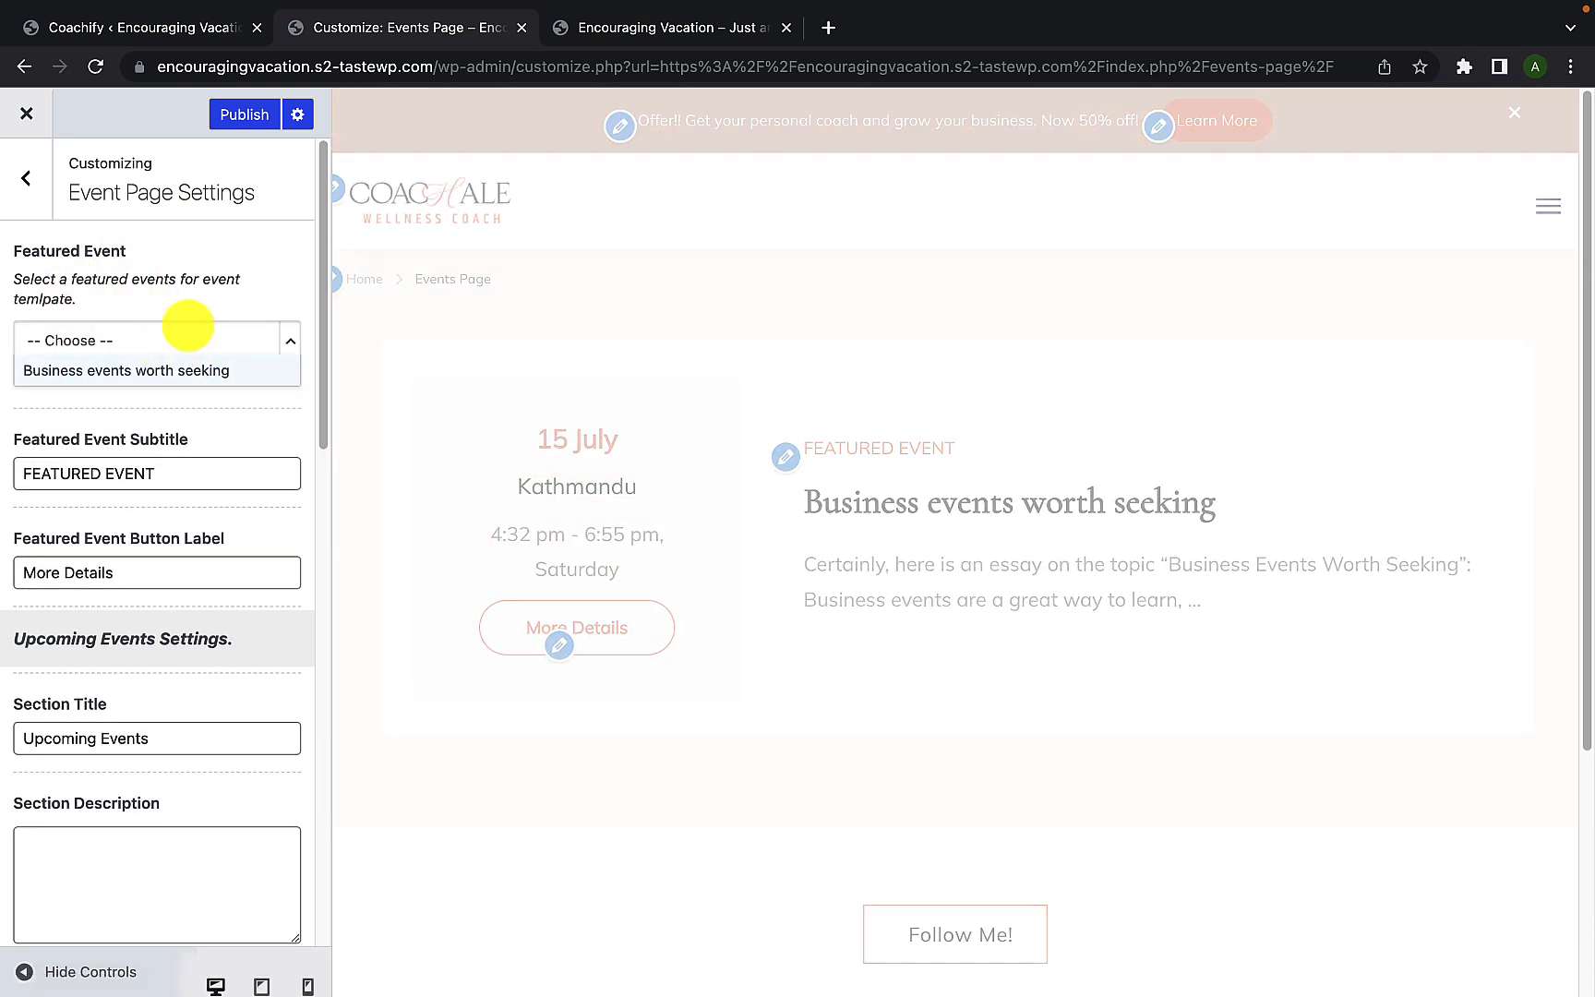
- Set the Upcoming Events section description to "These are the lists of upcoming events."
{"action": "scroll", "coordinate": [197, 474], "scroll_direction": "down", "scroll_amount": 5}
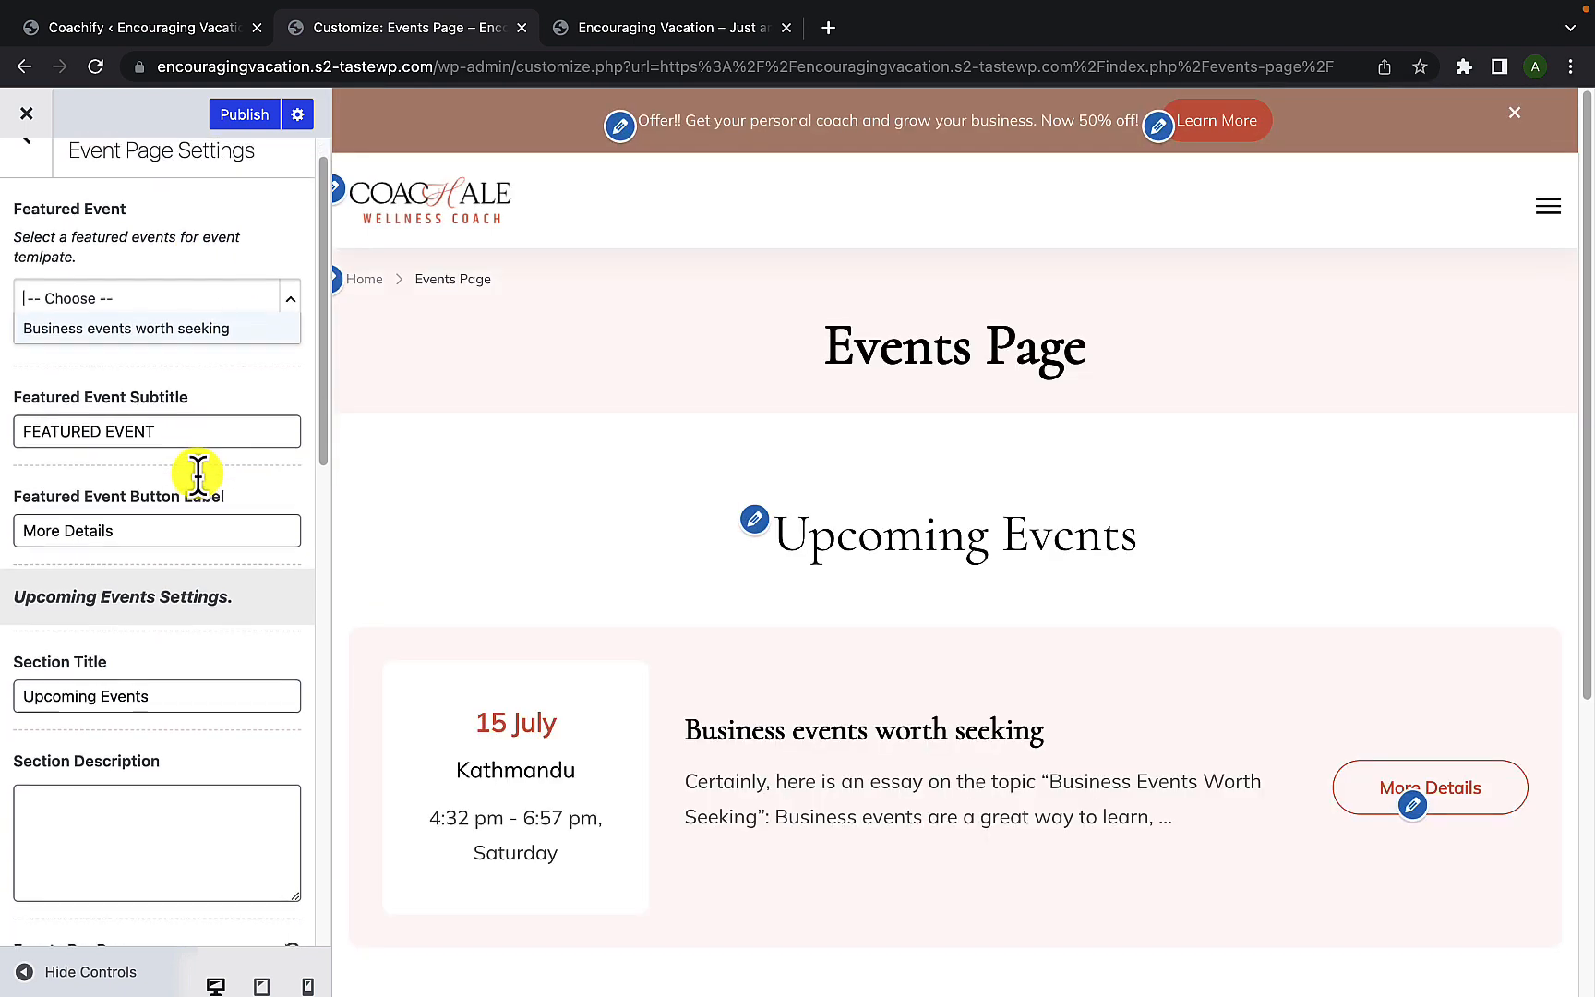
{"action": "scroll", "coordinate": [598, 528], "scroll_direction": "down", "scroll_amount": 2}
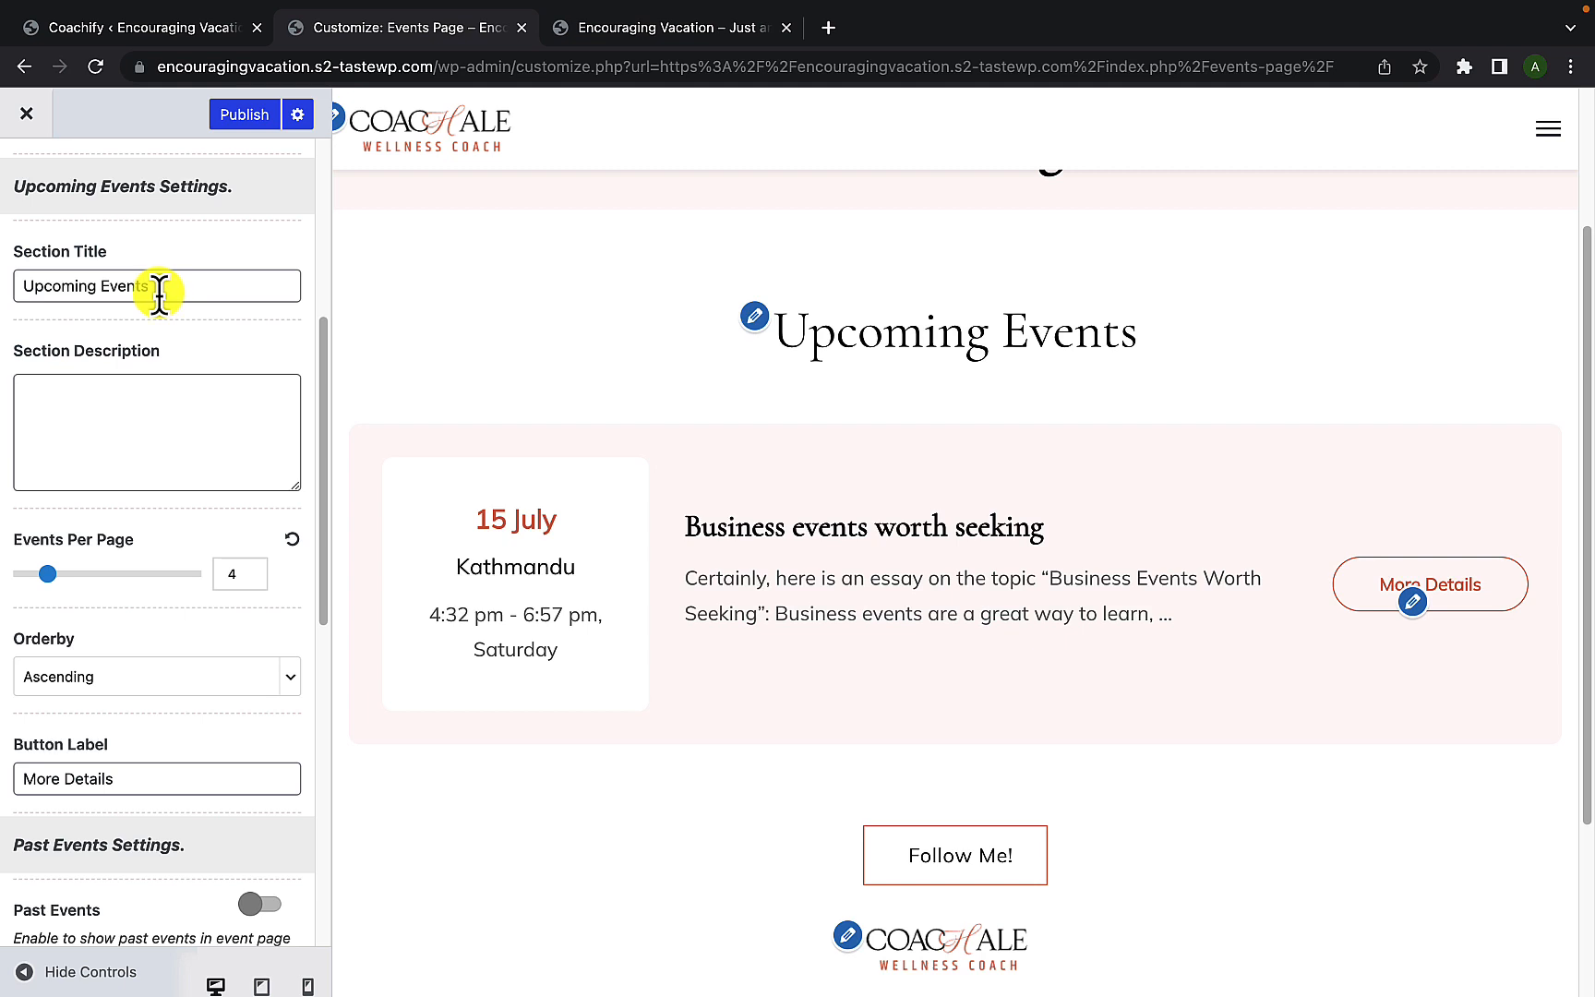
{"action": "mouse_move", "coordinate": [158, 293]}
{"action": "left_mouse_down"}
{"action": "mouse_move", "coordinate": [19, 297]}
{"action": "mouse_move", "coordinate": [157, 299]}
{"action": "left_mouse_up"}
{"action": "left_click", "coordinate": [163, 415]}
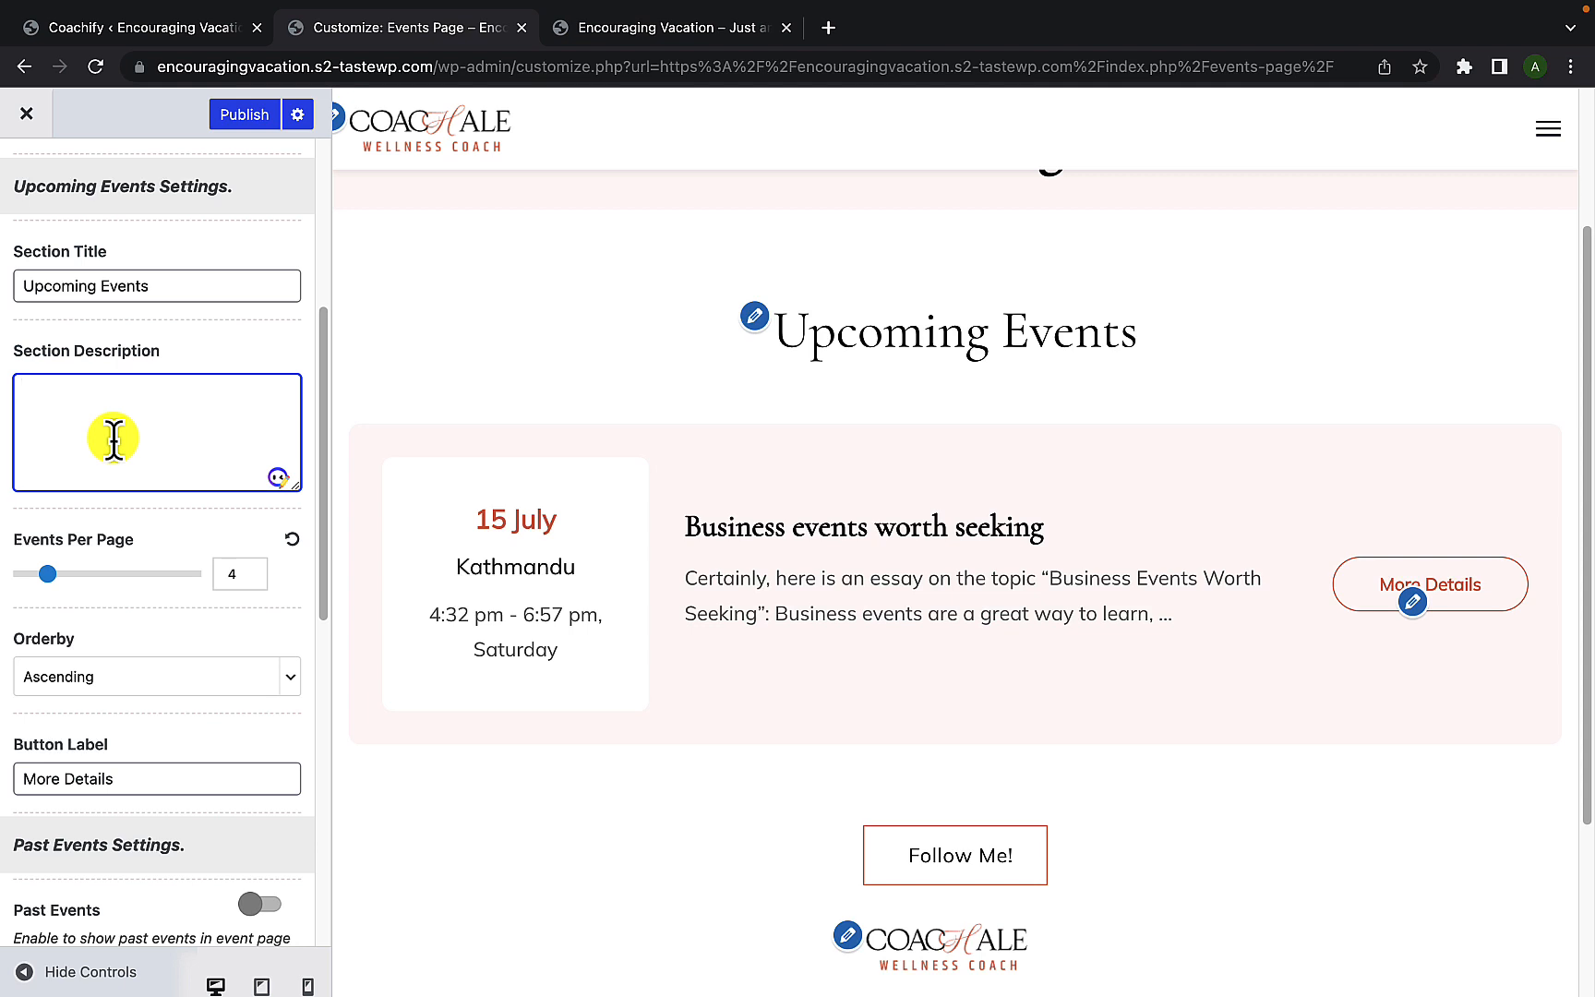
{"action": "type", "text": "These are the lists of"}
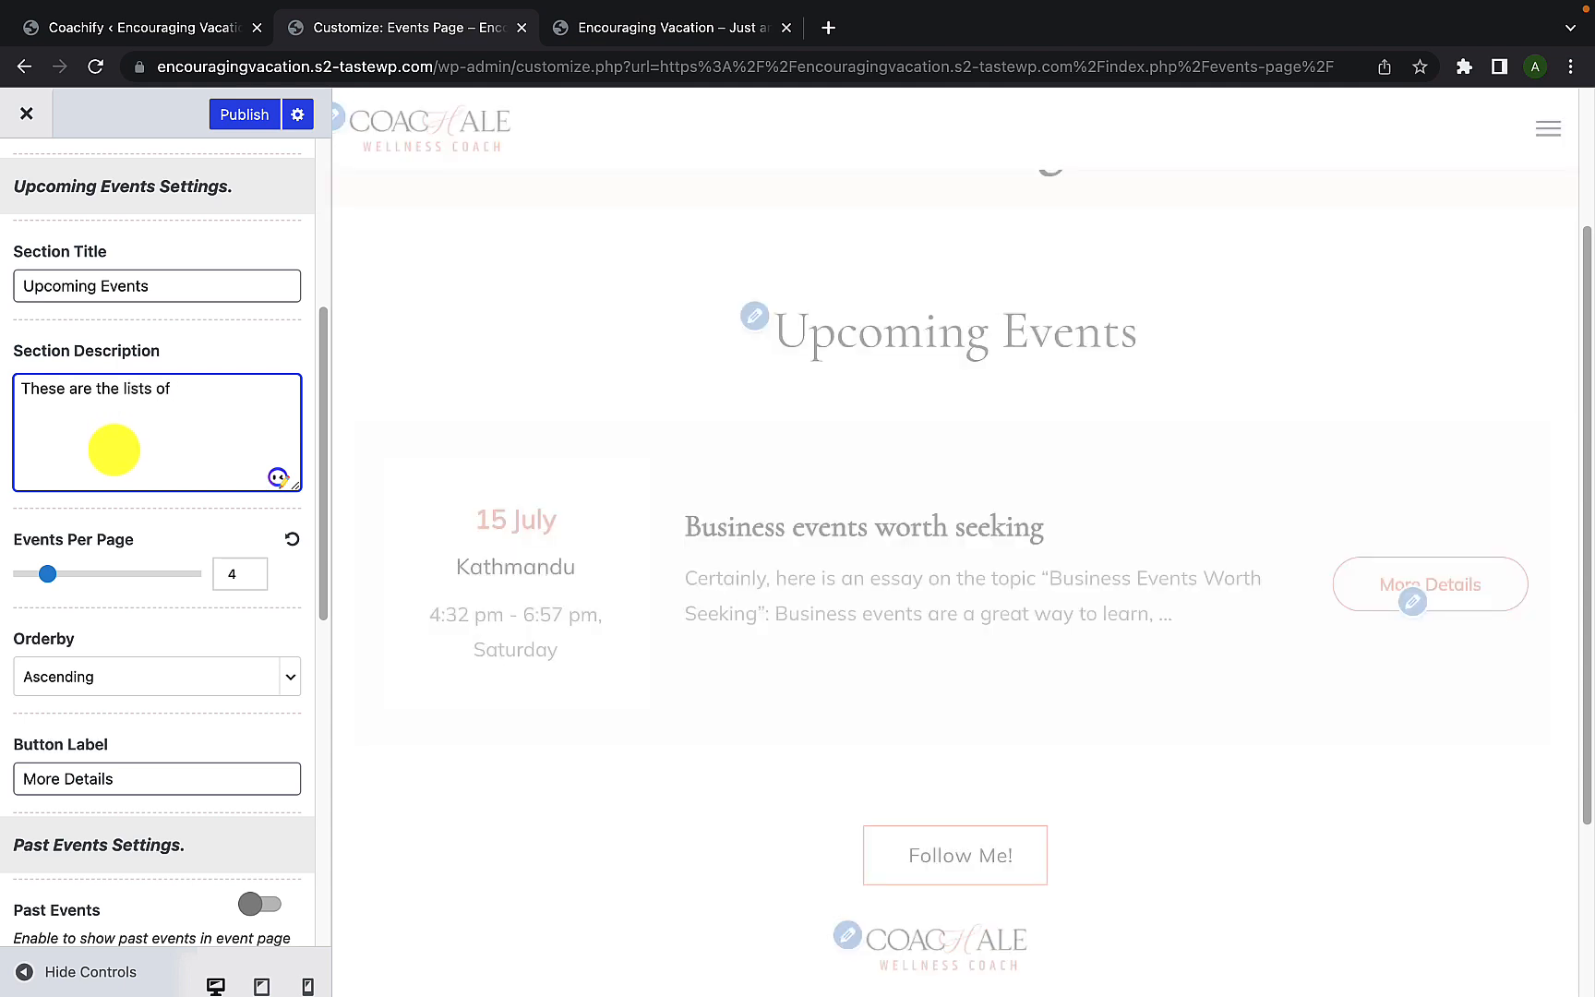
{"action": "type", "text": " upcoming events."}
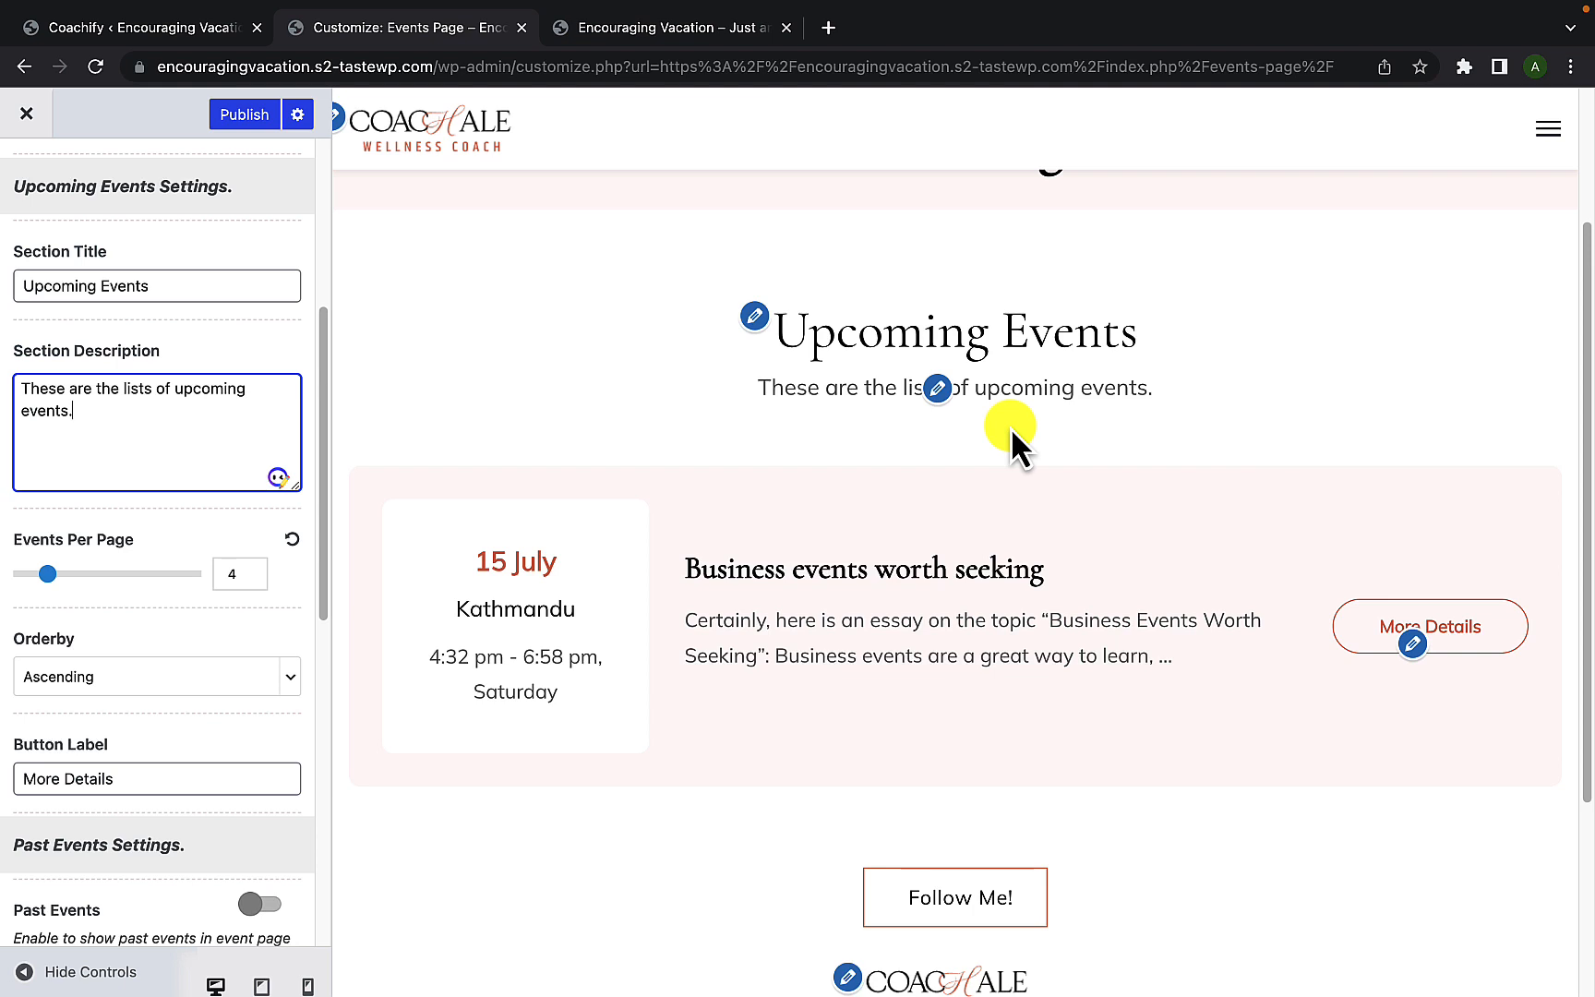
- Review the Upcoming Events settings for events per page, the available sort orders and the button label
{"action": "scroll", "coordinate": [71, 541], "scroll_direction": "down", "scroll_amount": 3}
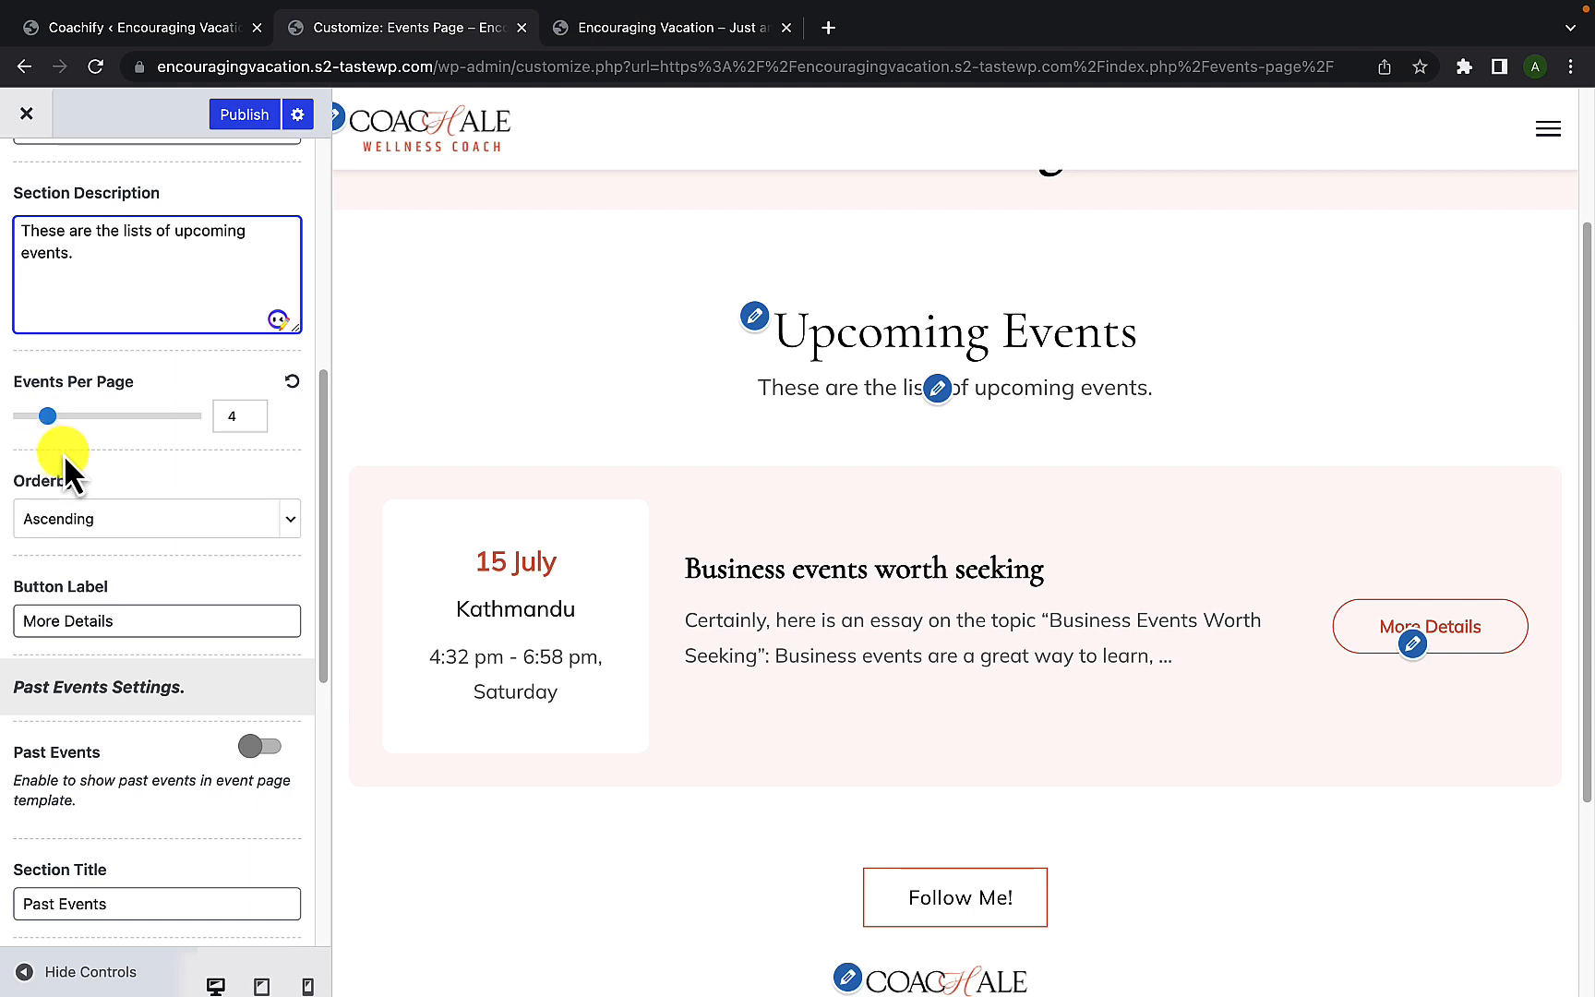
{"action": "scroll", "coordinate": [669, 730], "scroll_direction": "down", "scroll_amount": 3}
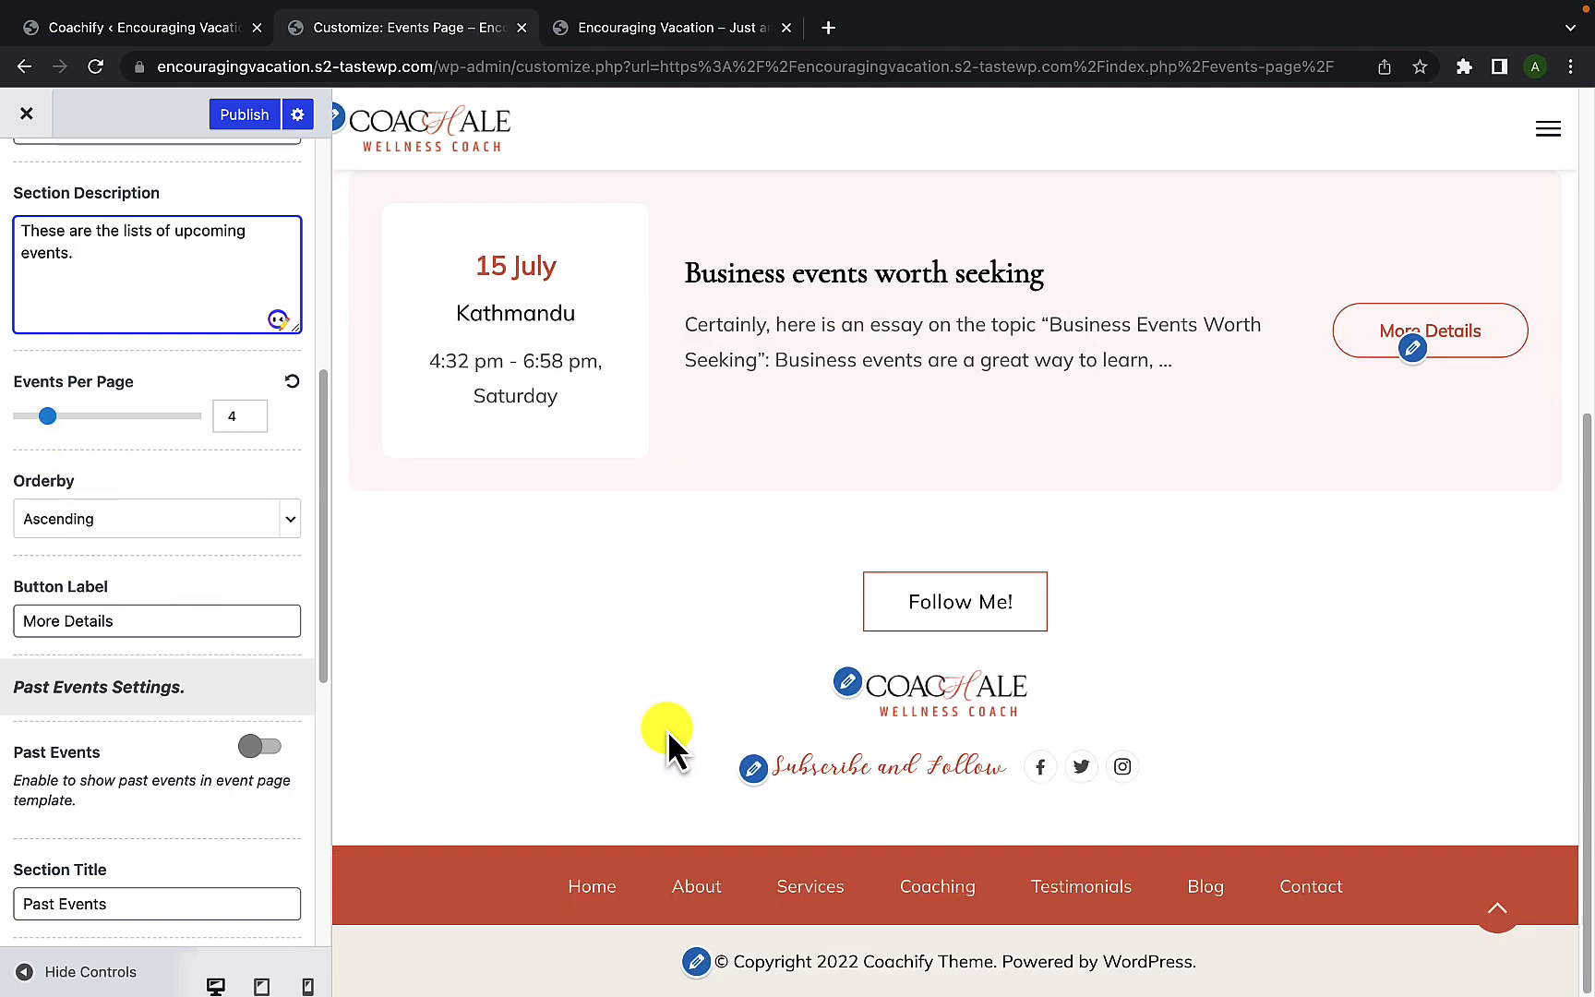
{"action": "scroll", "coordinate": [666, 724], "scroll_direction": "up", "scroll_amount": 2}
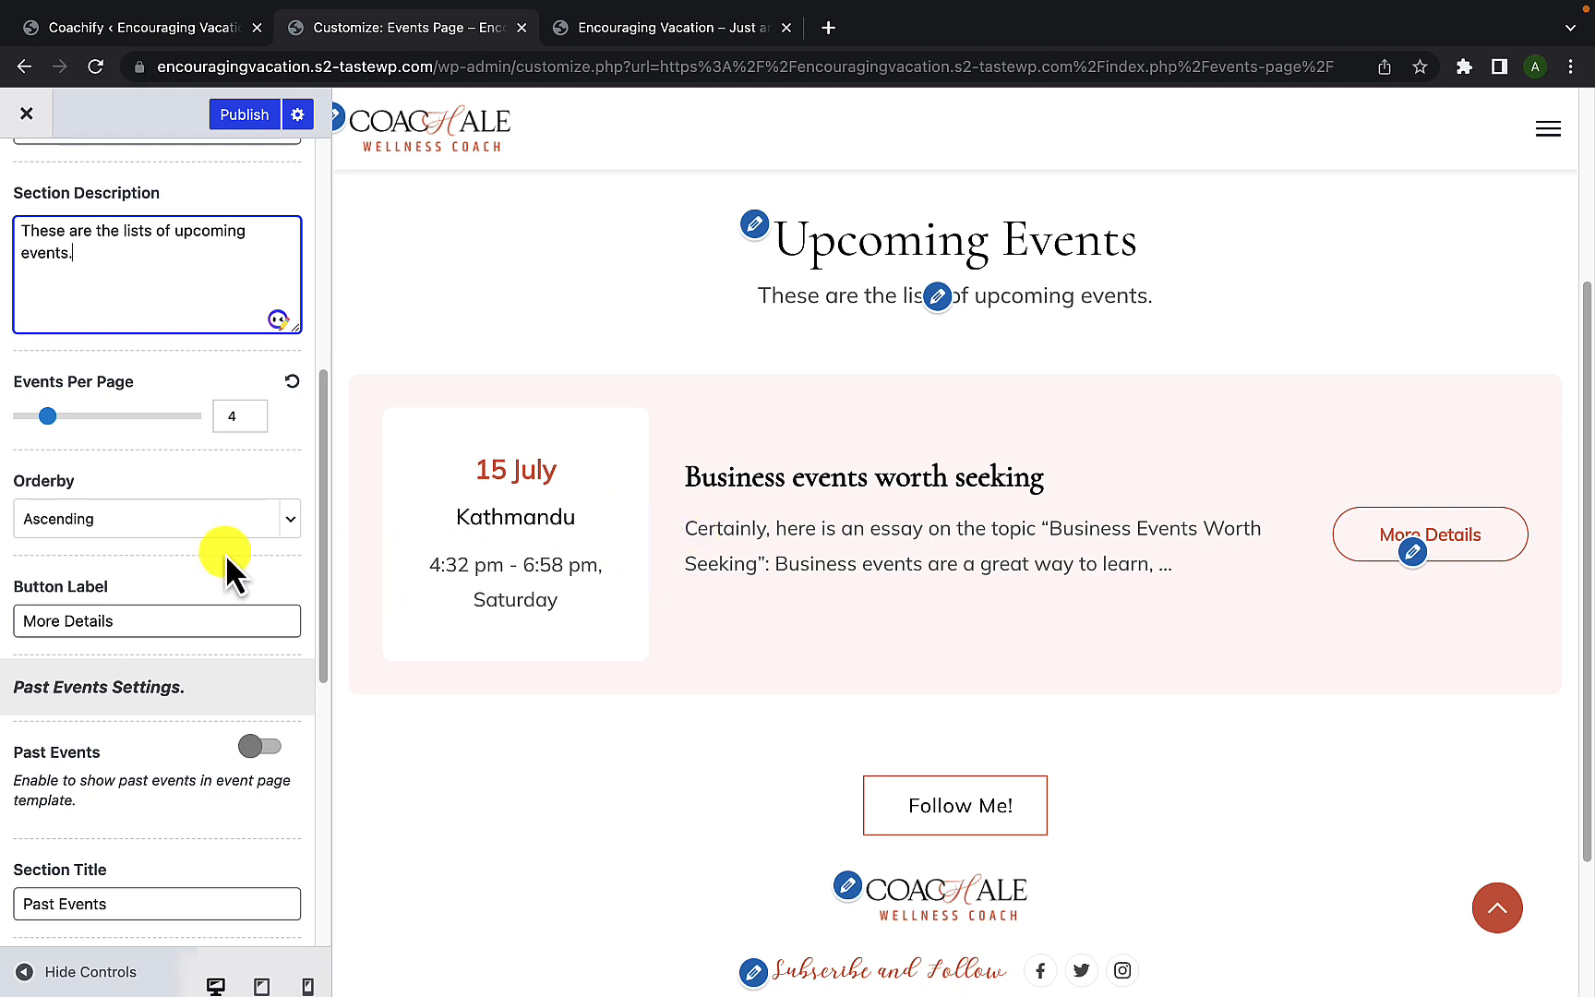
{"action": "scroll", "coordinate": [139, 540], "scroll_direction": "down", "scroll_amount": 1}
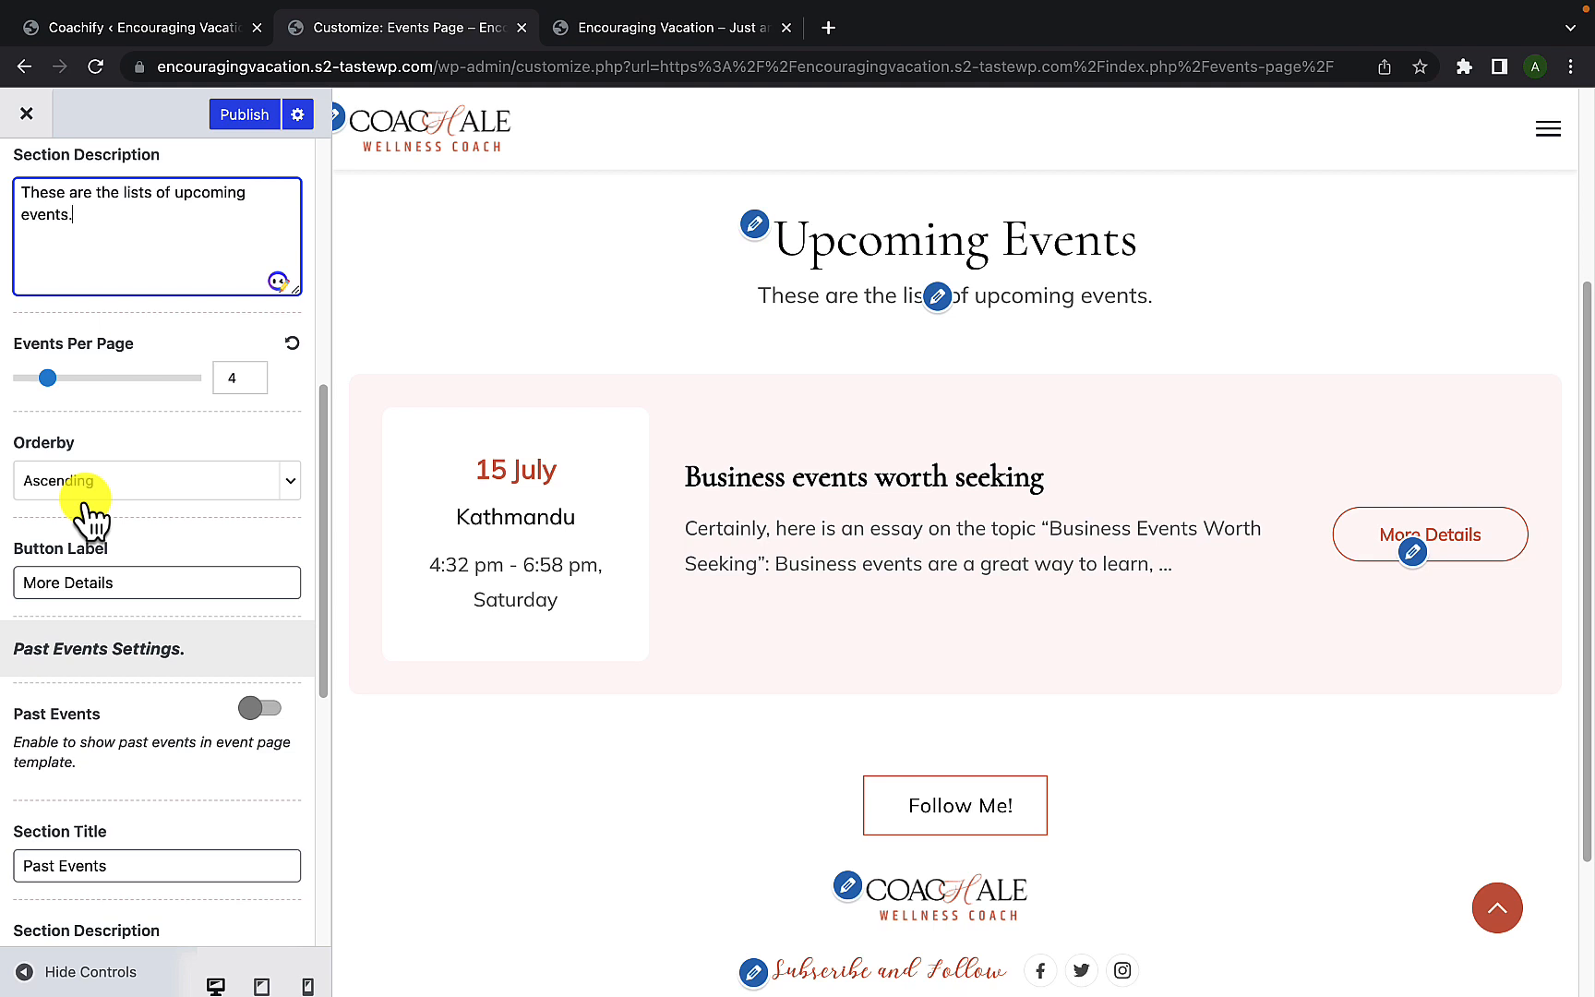
{"action": "left_click", "coordinate": [97, 485]}
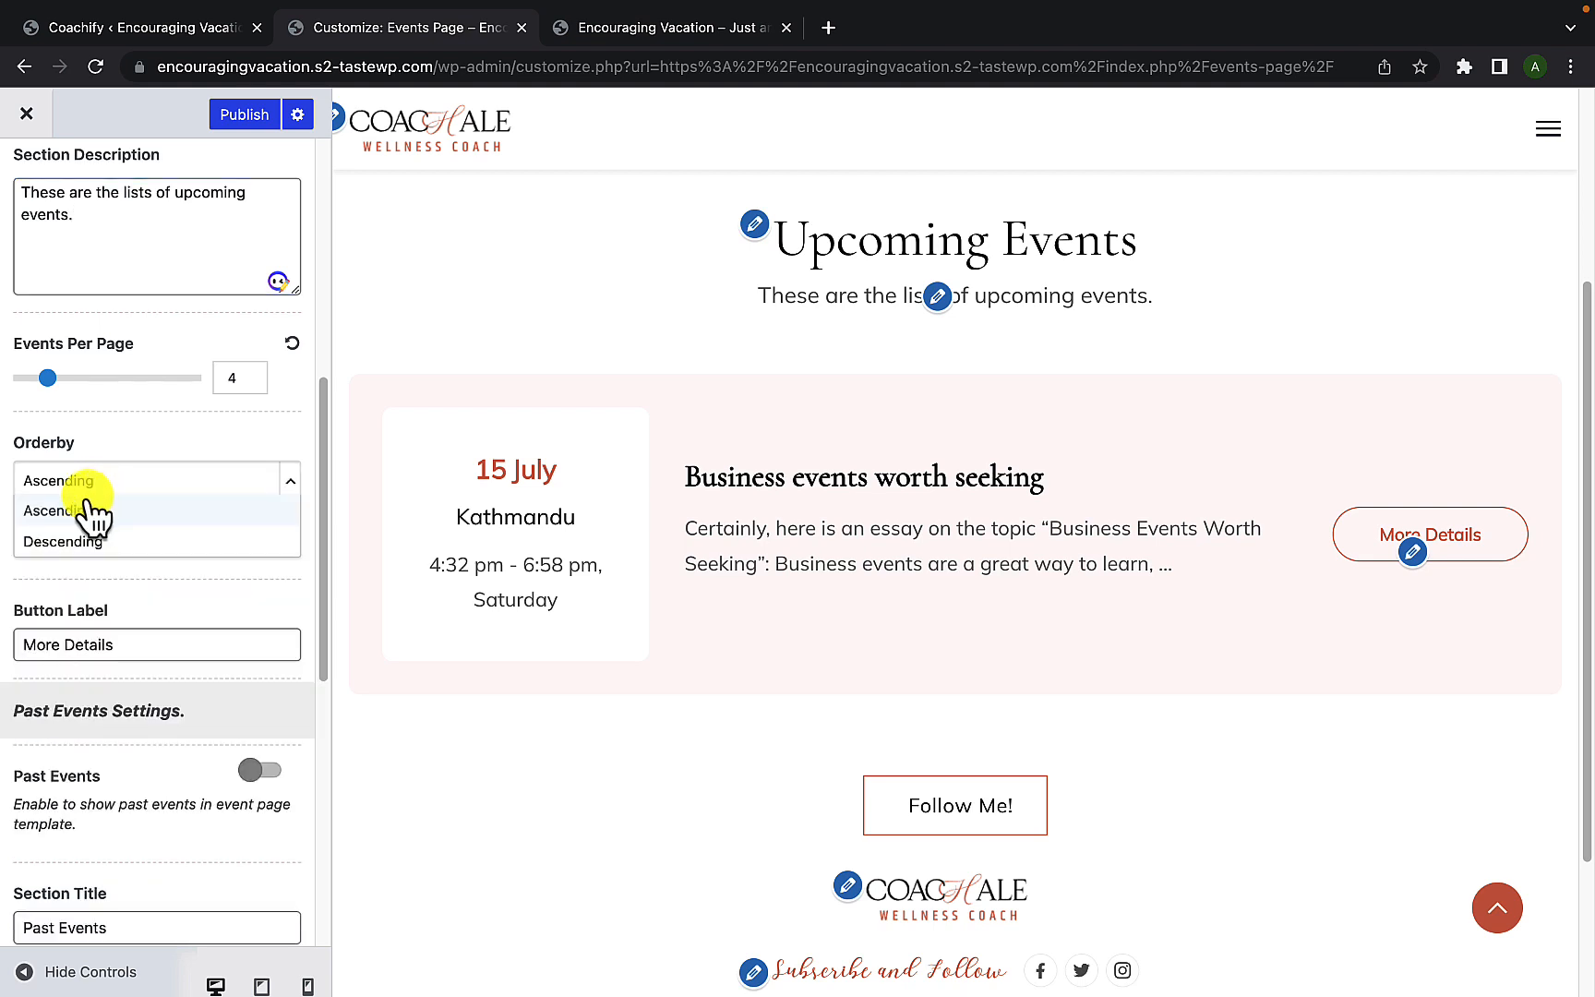
{"action": "left_click", "coordinate": [104, 578]}
{"action": "scroll", "coordinate": [109, 564], "scroll_direction": "down", "scroll_amount": 3}
{"action": "scroll", "coordinate": [114, 535], "scroll_direction": "down", "scroll_amount": 1}
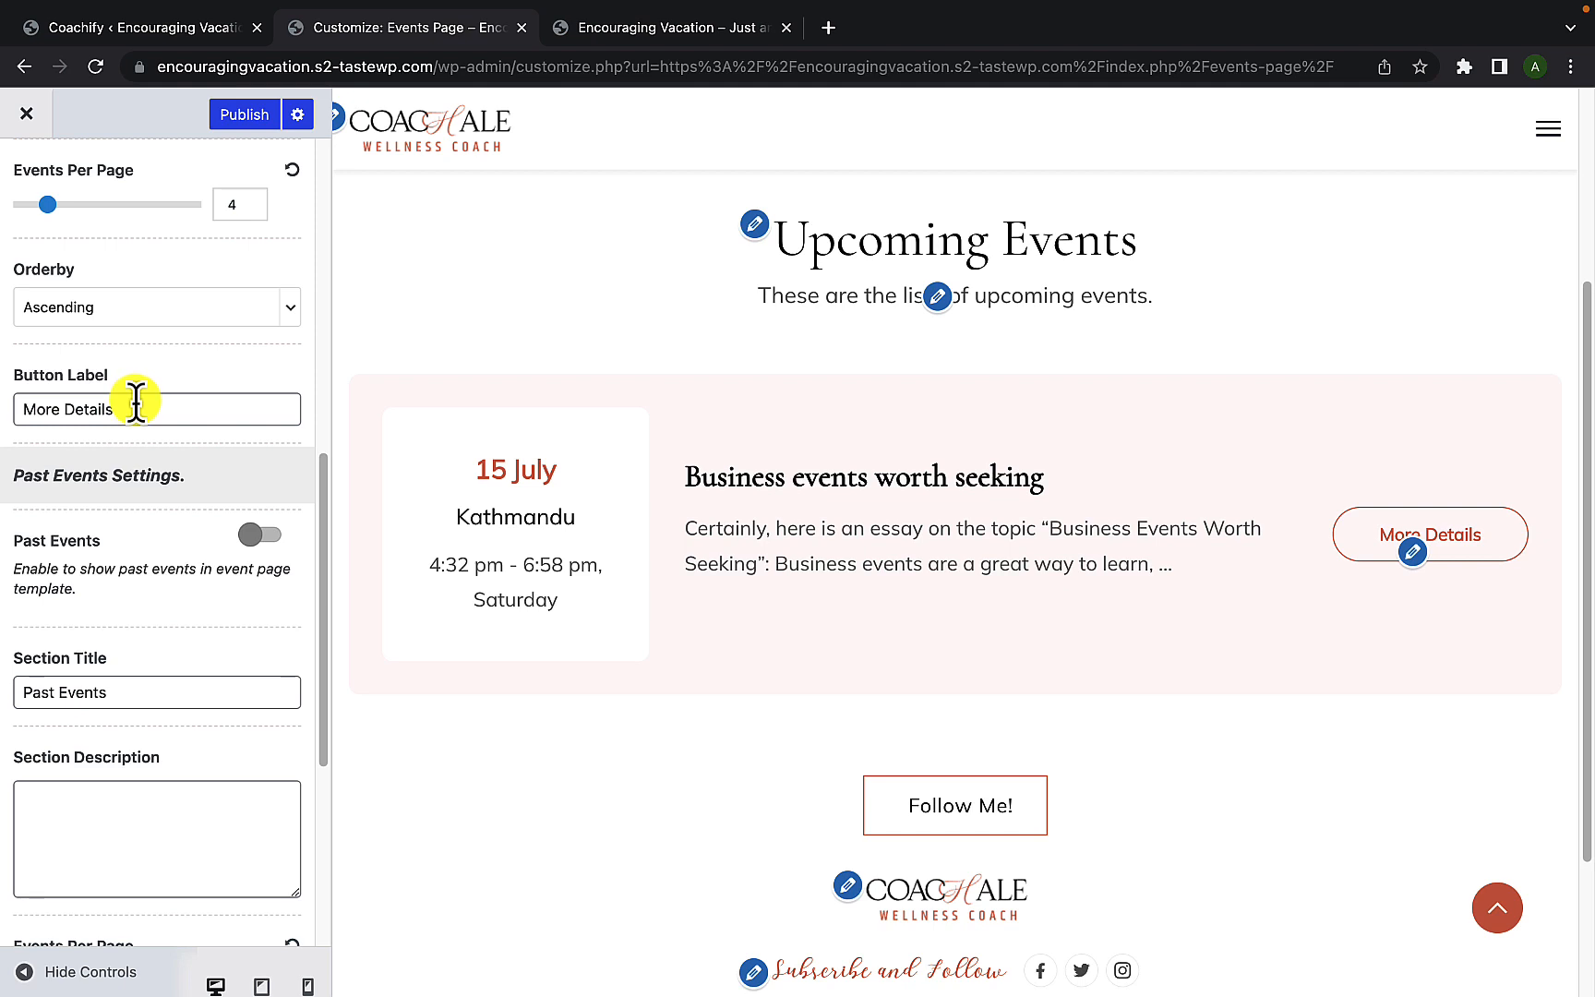
- Examine the Past Events settings, including its visibility option, title, description, order and button label, plus the event slug field
{"action": "scroll", "coordinate": [167, 544], "scroll_direction": "down", "scroll_amount": 2}
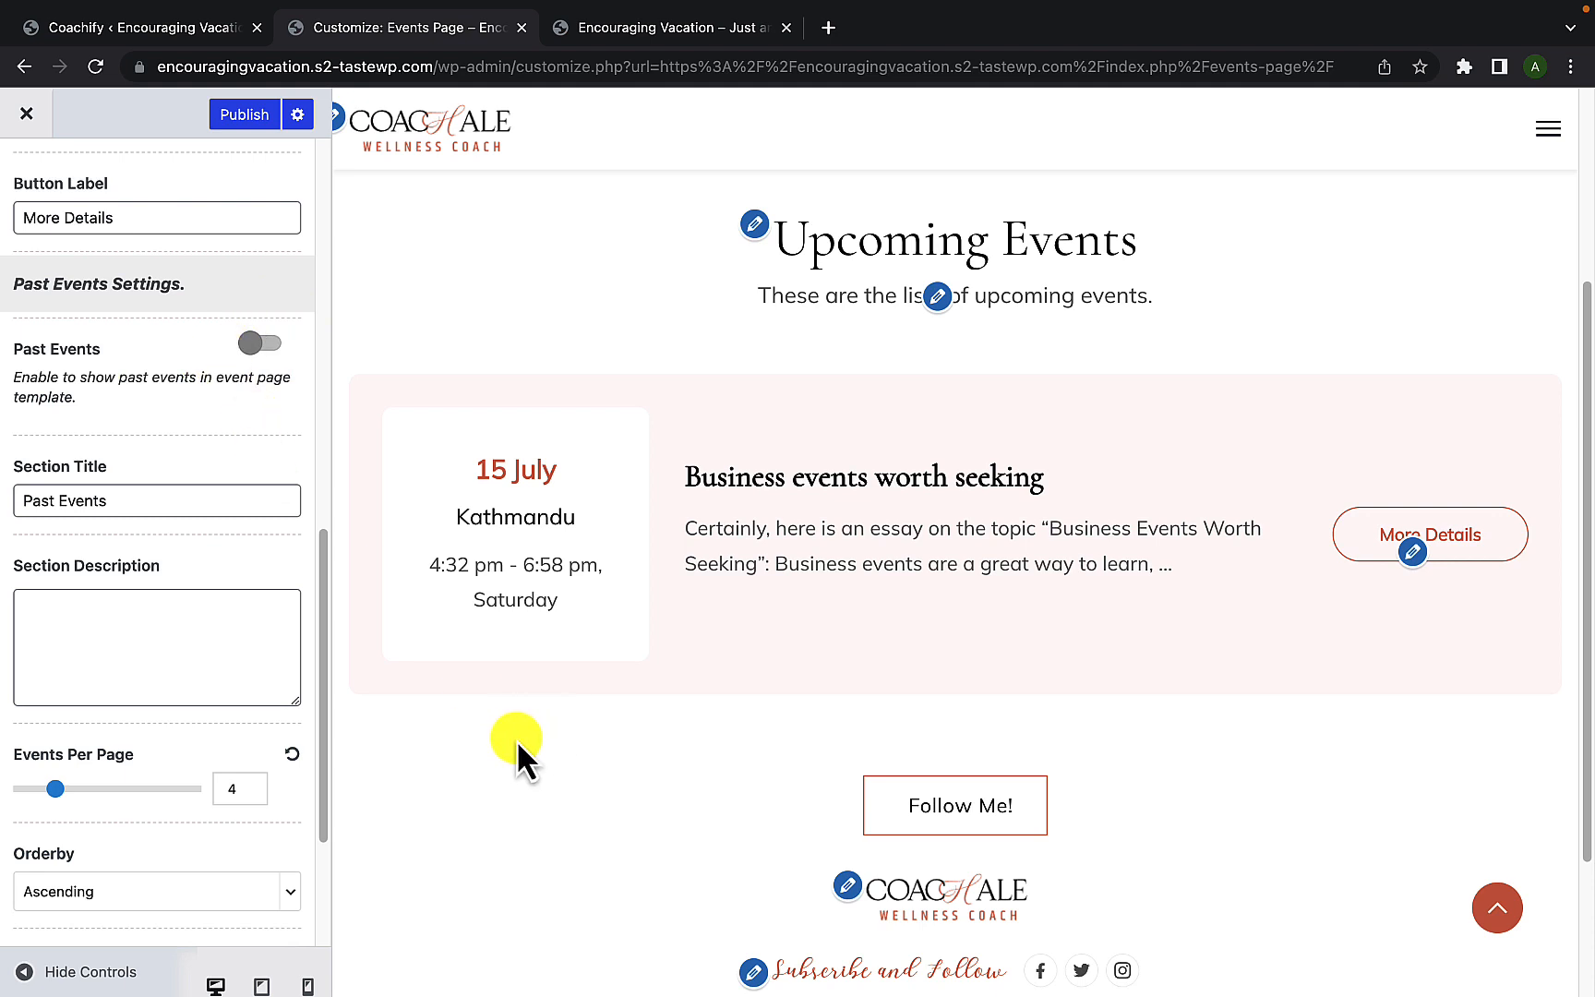
{"action": "scroll", "coordinate": [277, 609], "scroll_direction": "down", "scroll_amount": 3}
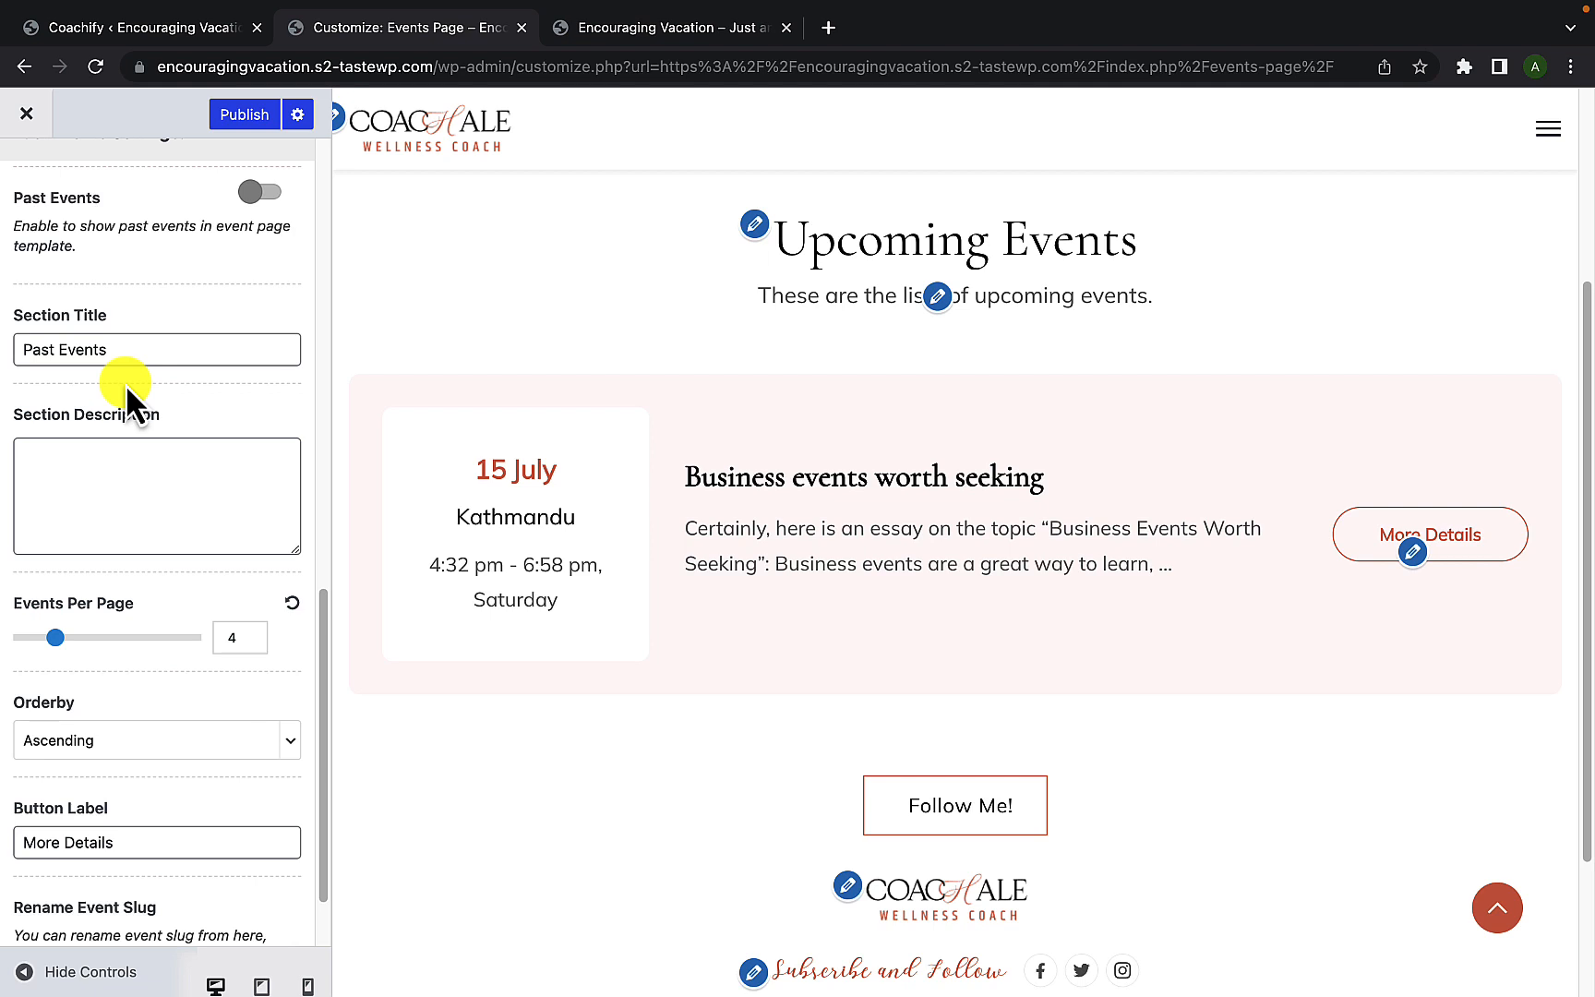
{"action": "scroll", "coordinate": [148, 469], "scroll_direction": "down", "scroll_amount": 1}
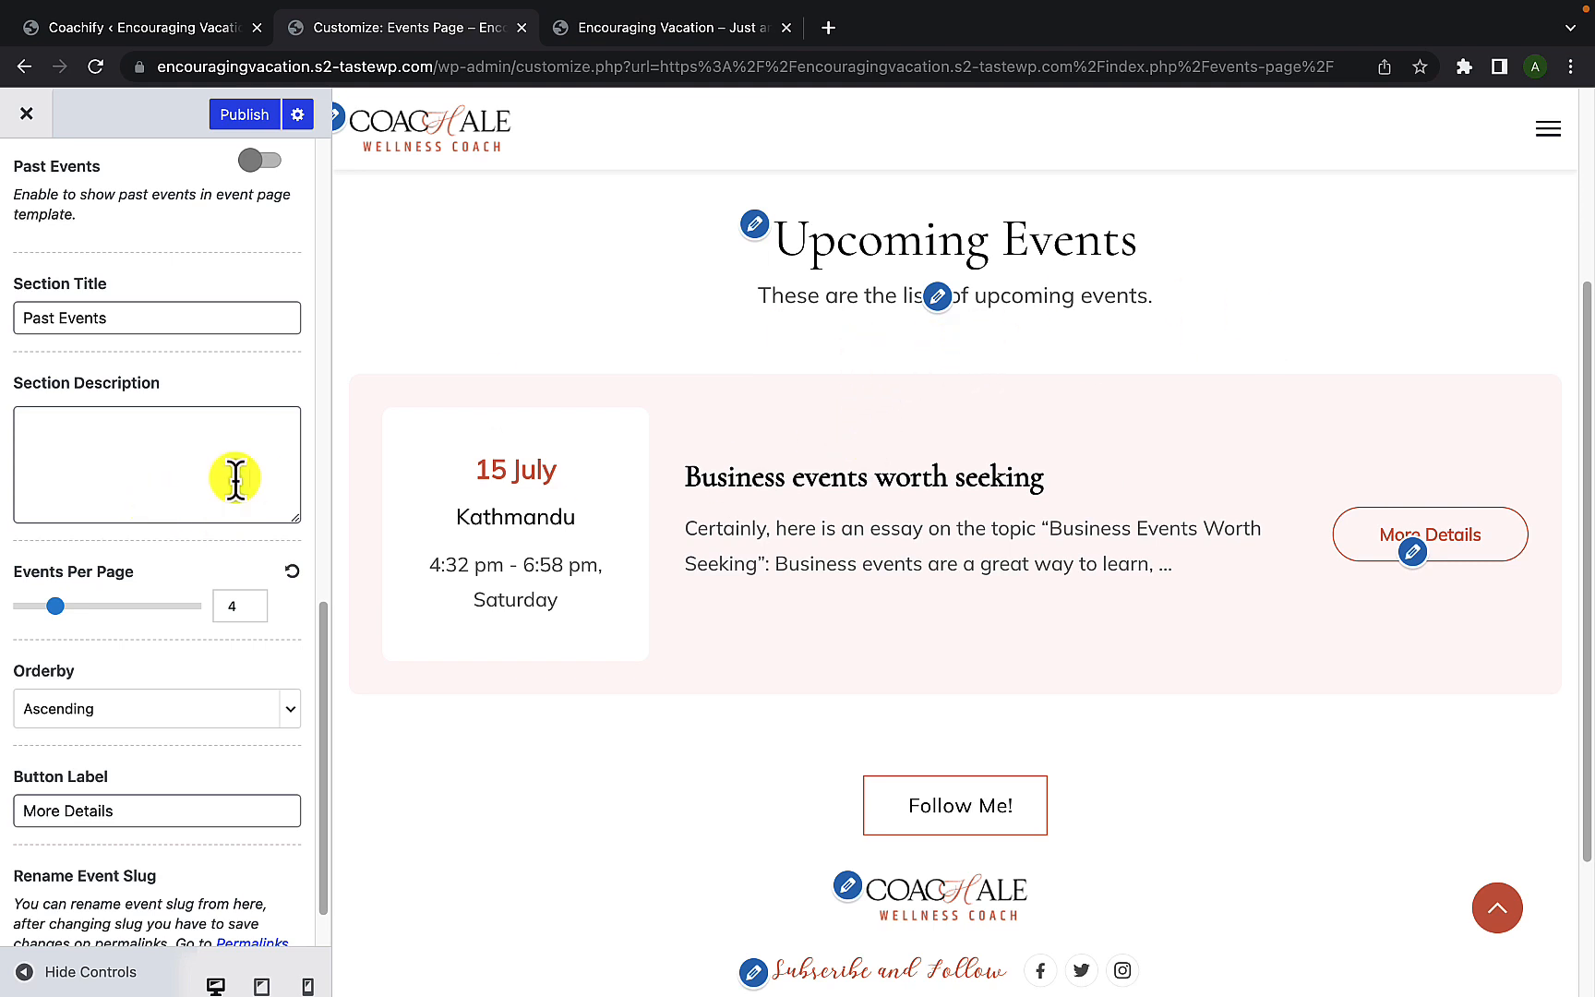
{"action": "scroll", "coordinate": [92, 637], "scroll_direction": "down", "scroll_amount": 2}
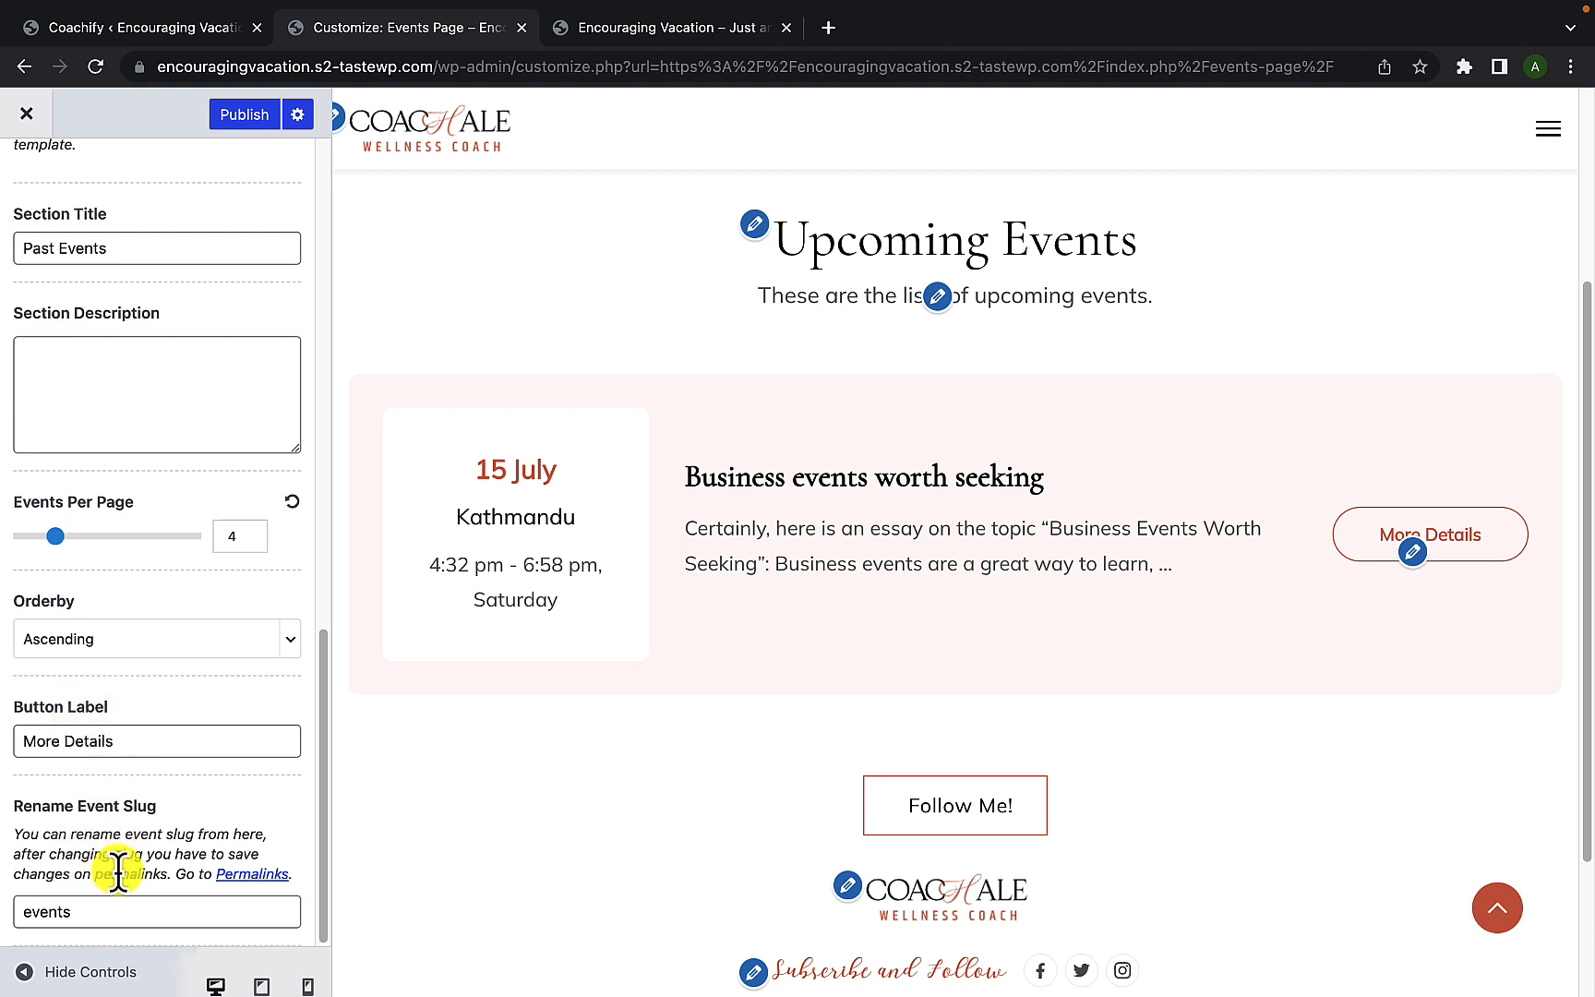
- Publish the customized Event Page Settings
{"action": "scroll", "coordinate": [116, 845], "scroll_direction": "up", "scroll_amount": 10}
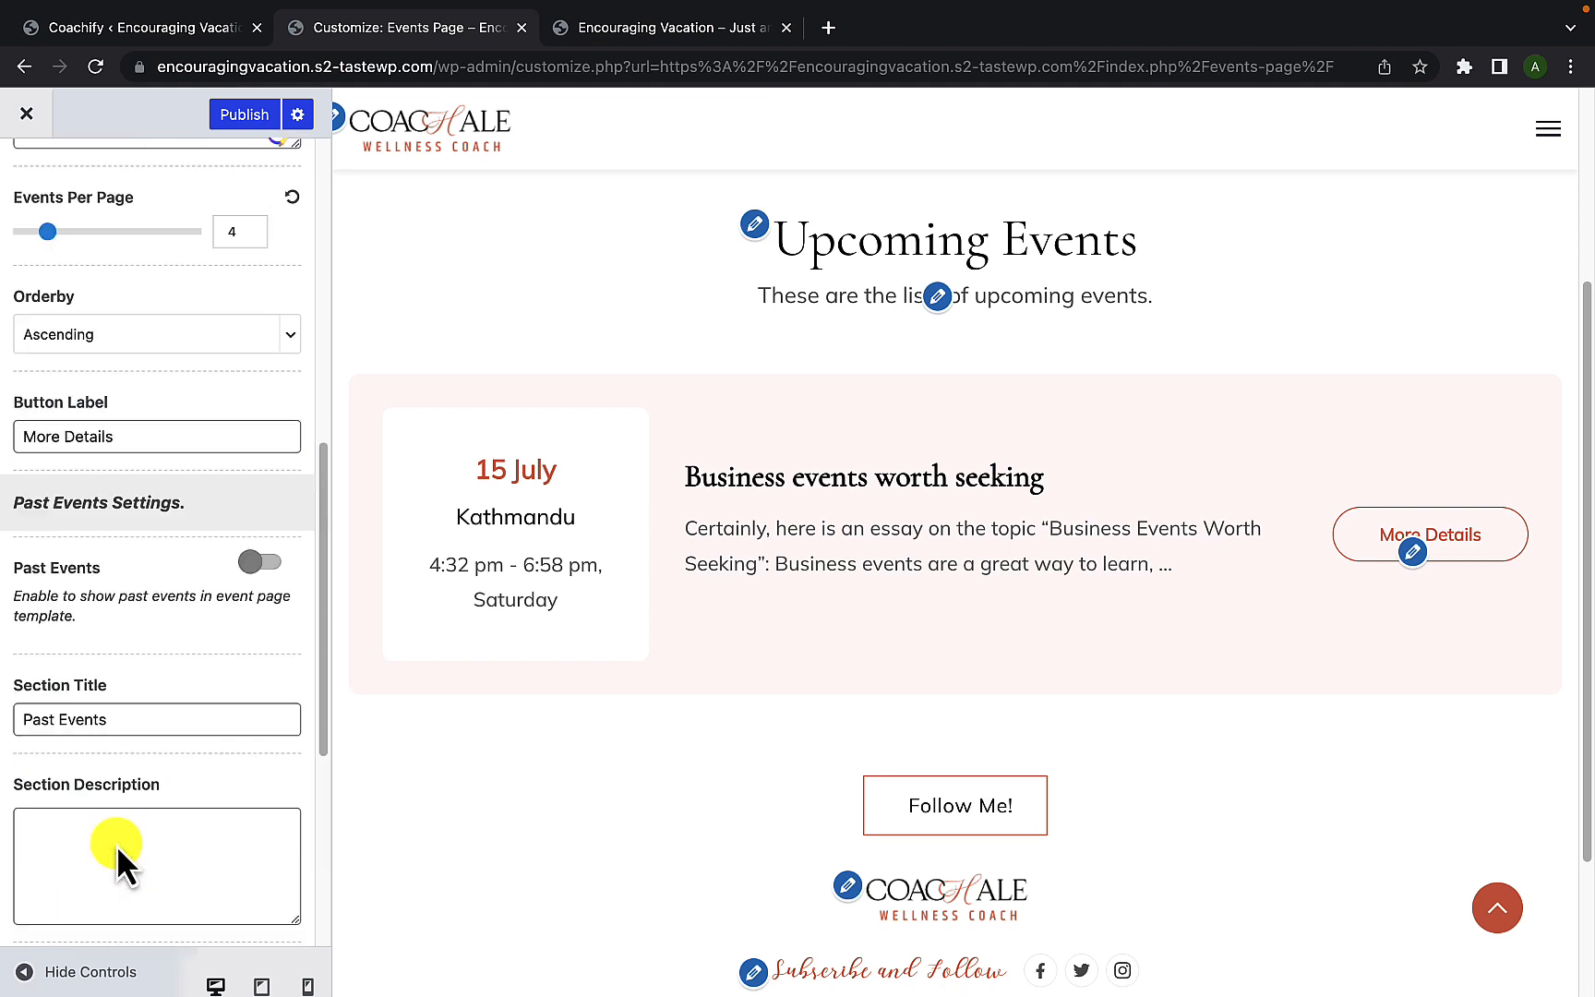
{"action": "left_click", "coordinate": [242, 117]}
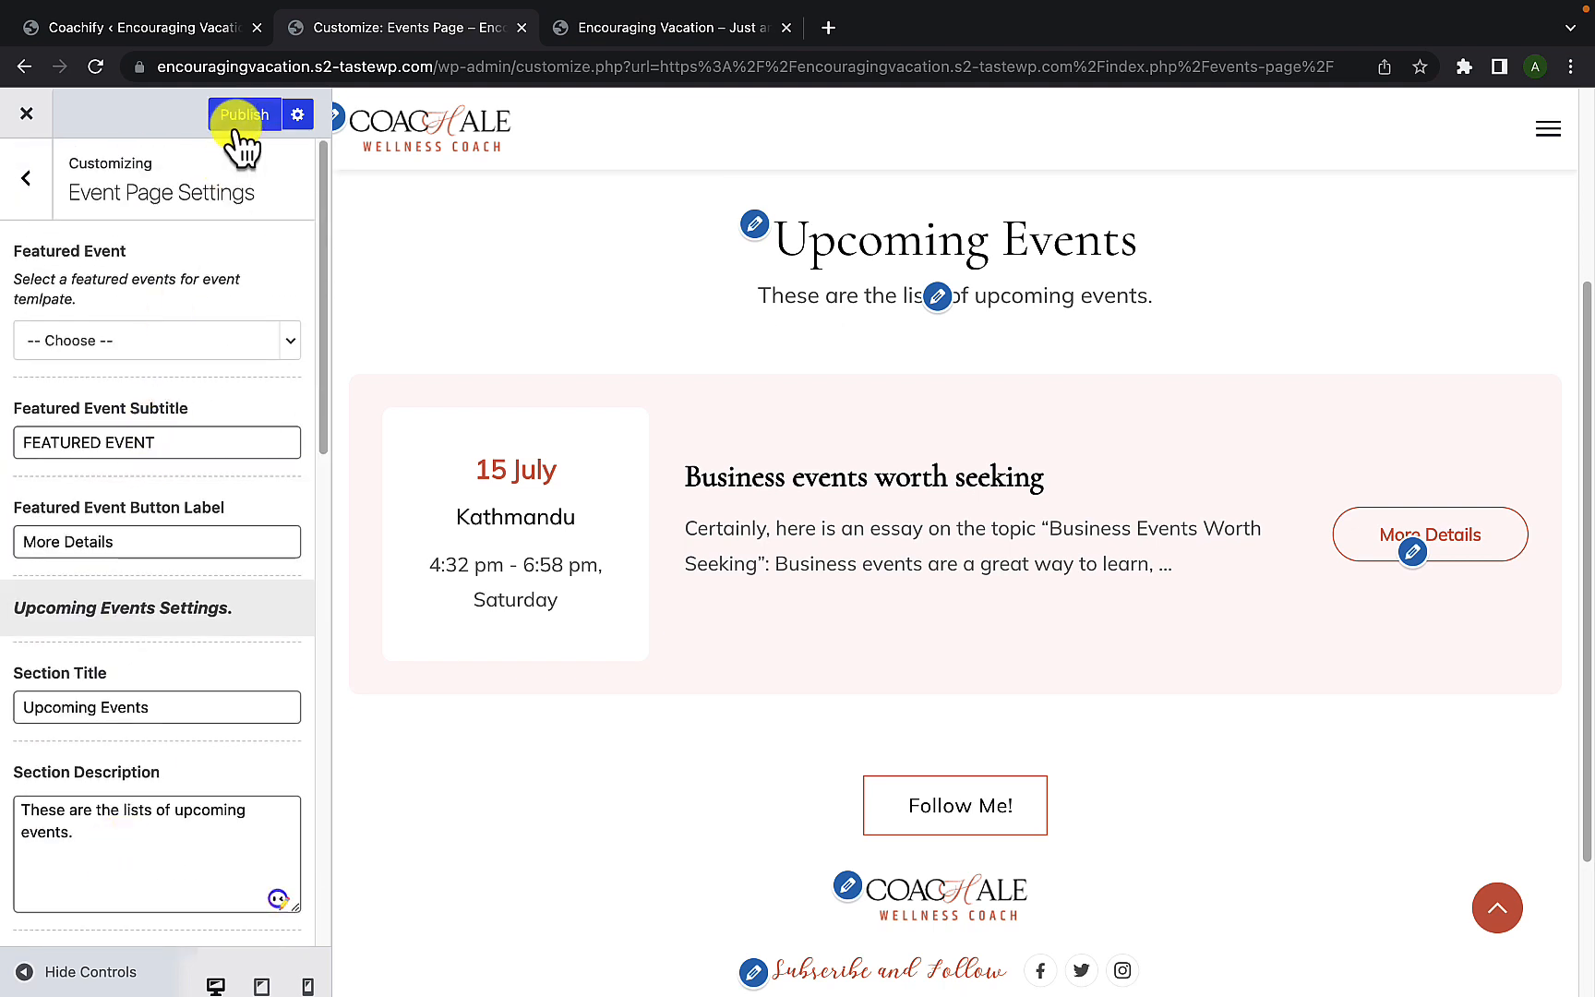